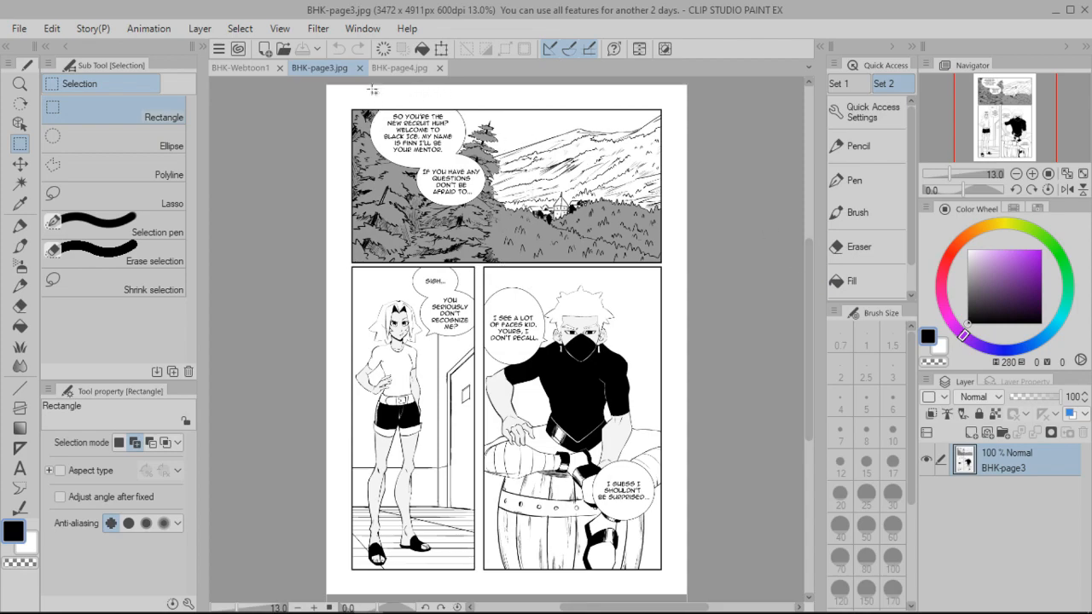
- Examine the panel layouts of the comic pages BHK-page3.jpg and BHK-page4.jpg, switching between the two
left_click(397, 70)
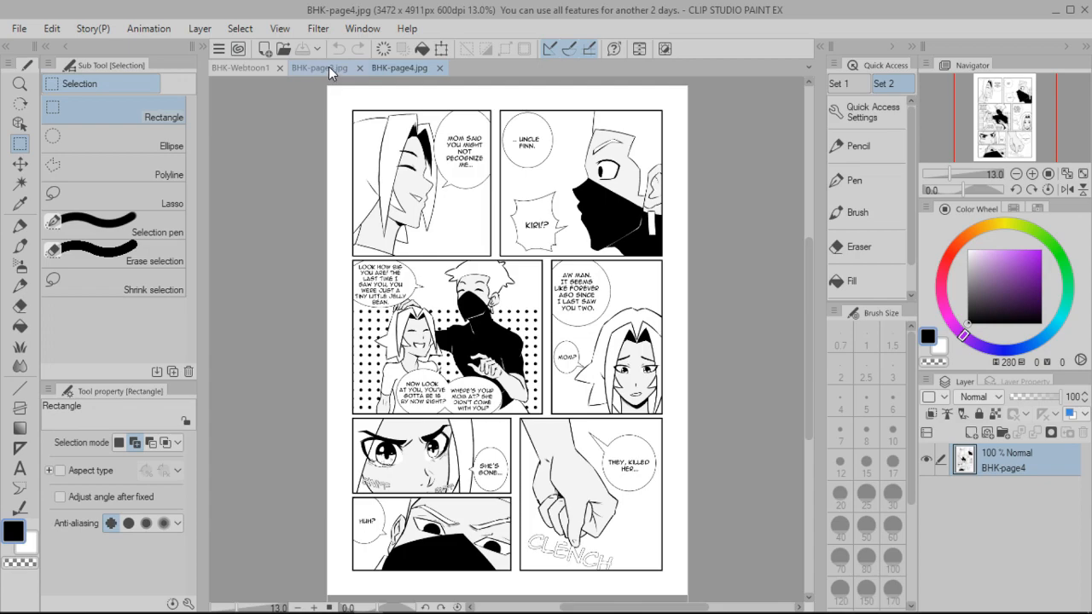
left_click(327, 63)
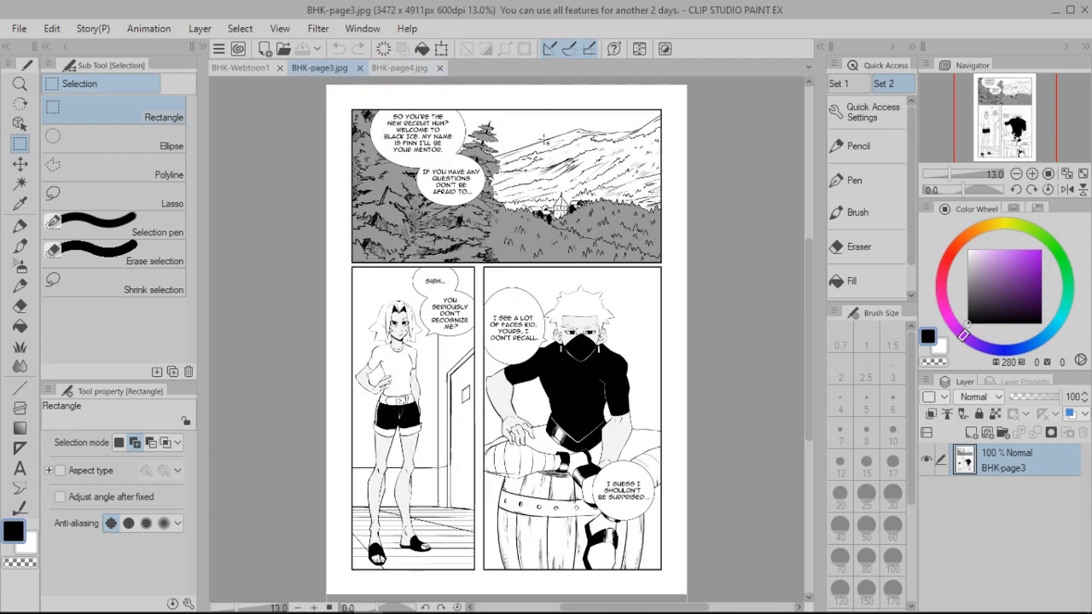
mouse_move(808, 329)
left_mouse_down()
mouse_move(809, 301)
mouse_move(811, 333)
left_mouse_up()
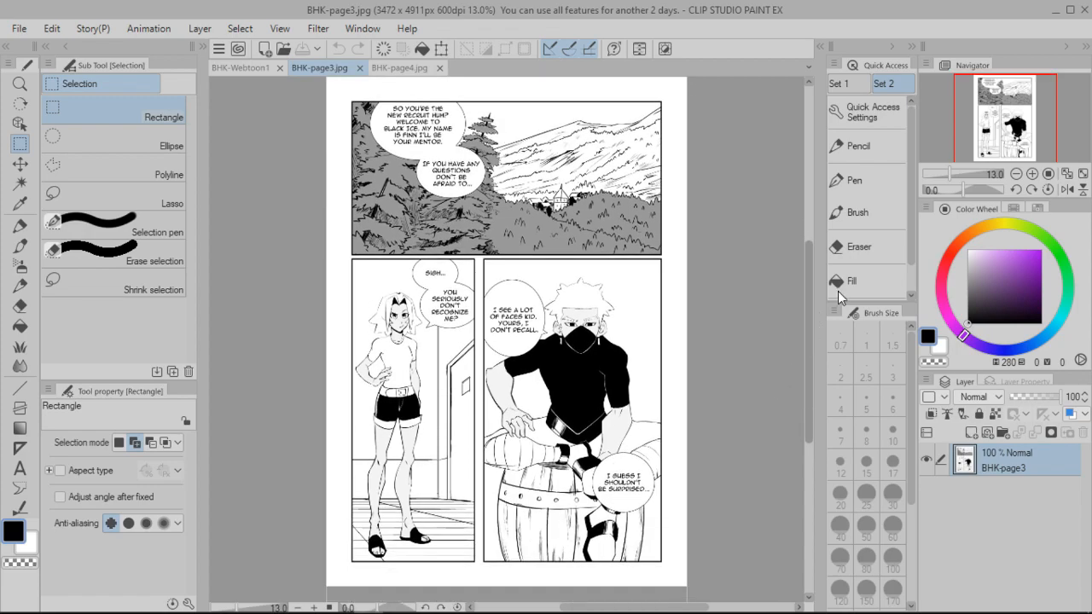
left_click(1082, 174)
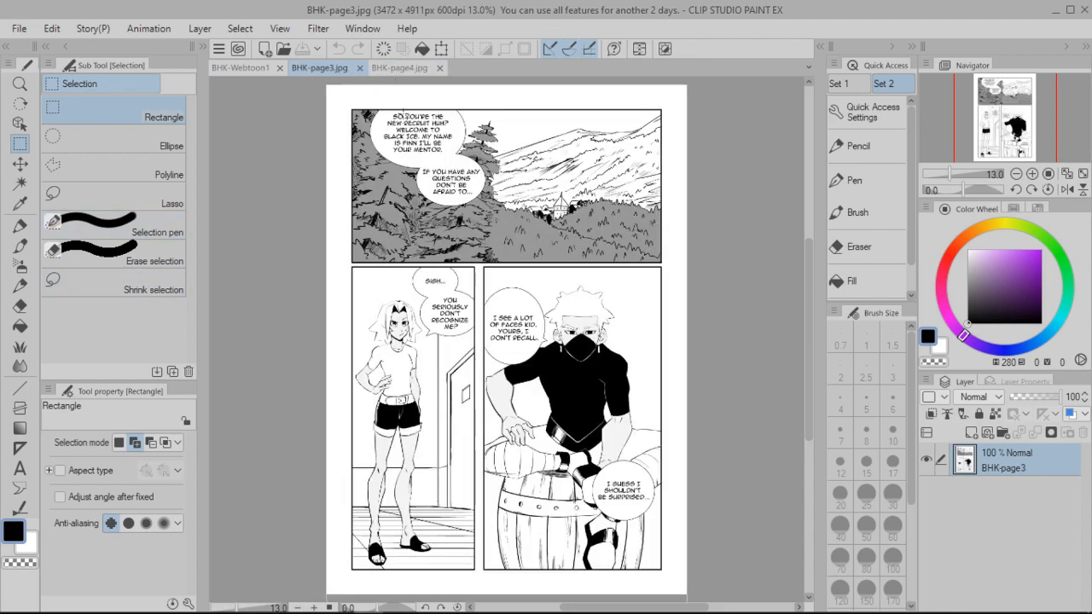
left_click(397, 67)
left_click_drag(808, 270, 807, 274)
left_click(1081, 174)
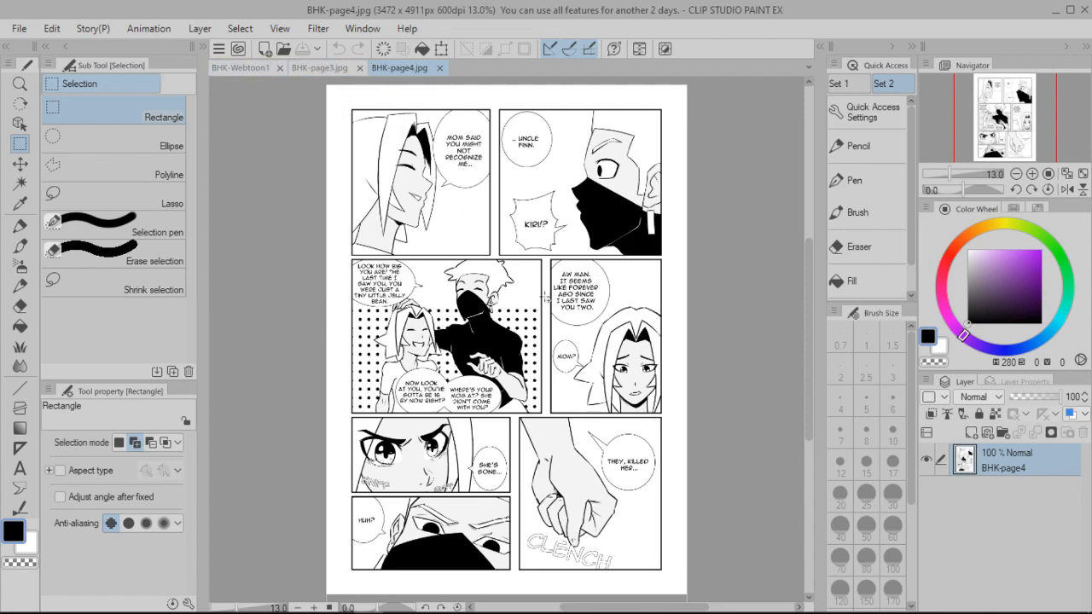
left_click(320, 68)
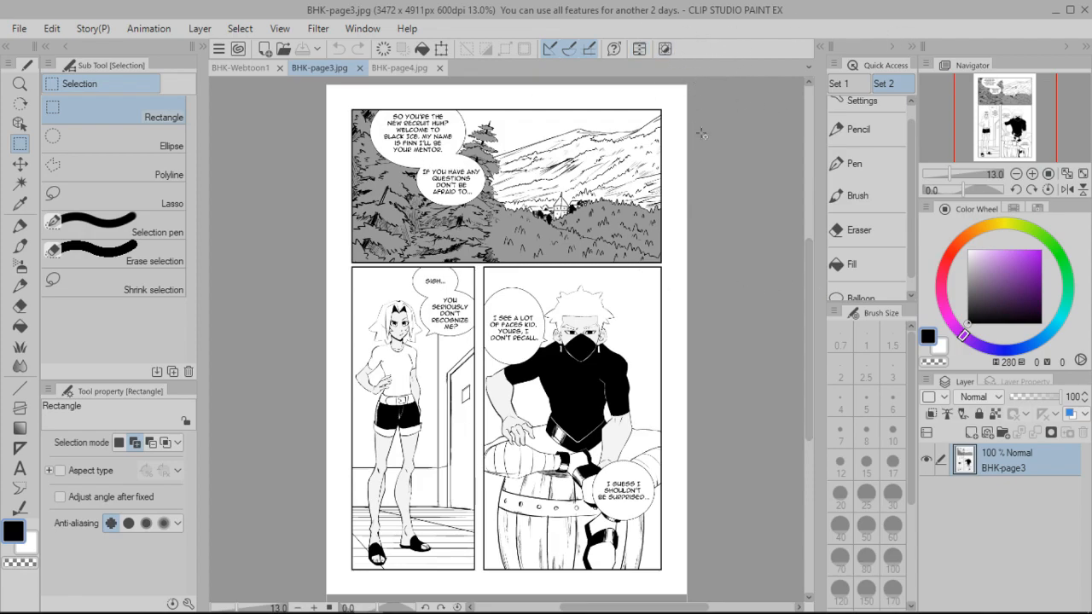
left_click_drag(808, 284, 812, 300)
mouse_move(808, 309)
left_mouse_down()
mouse_move(808, 299)
mouse_move(808, 311)
left_mouse_up()
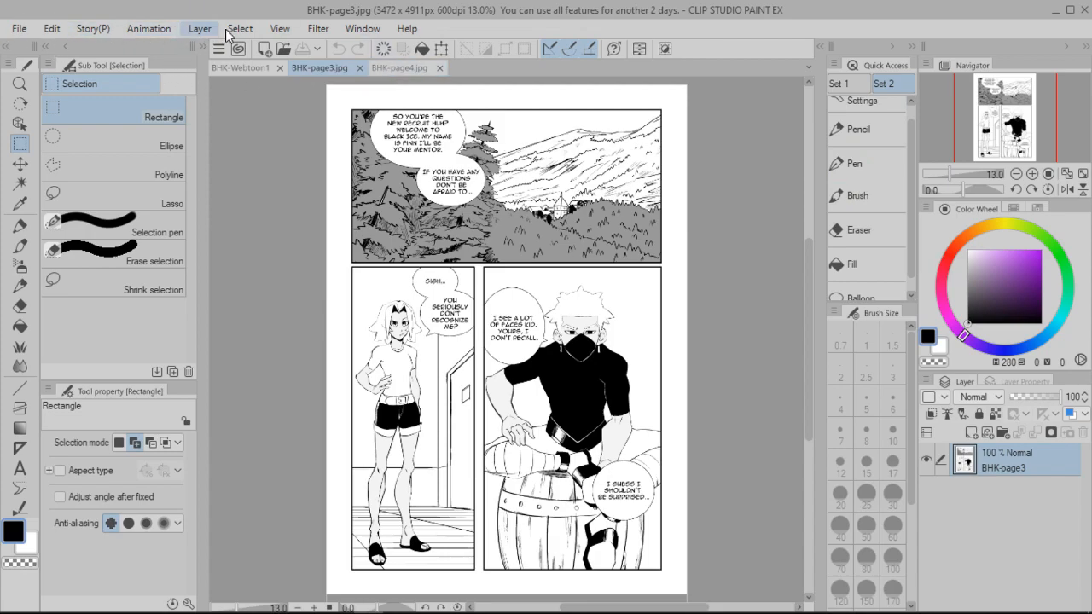
left_click(19, 30)
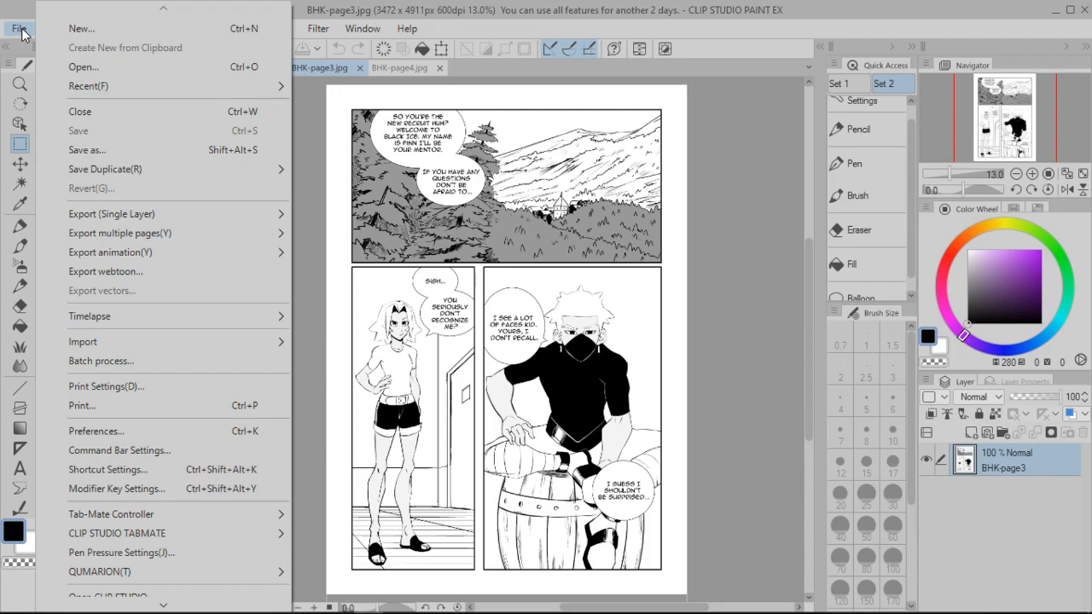
left_click(111, 33)
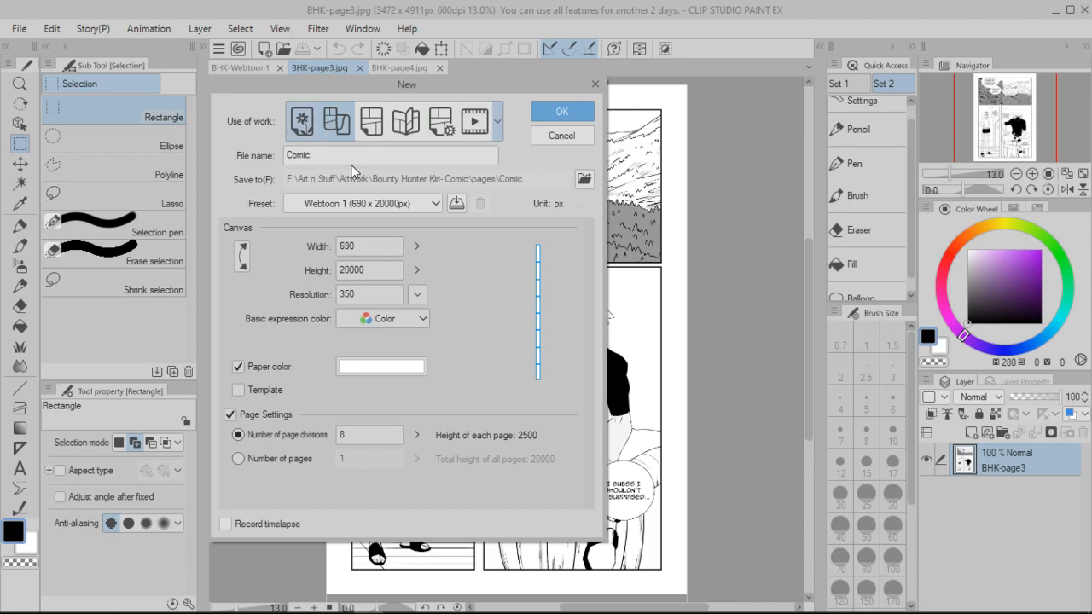
left_click(301, 120)
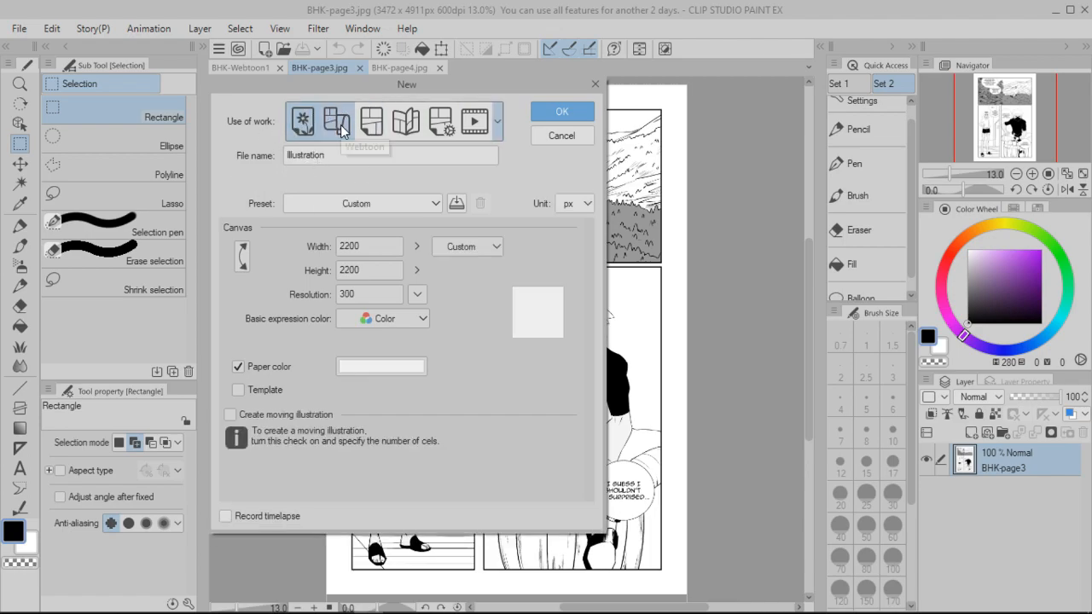
left_click(341, 124)
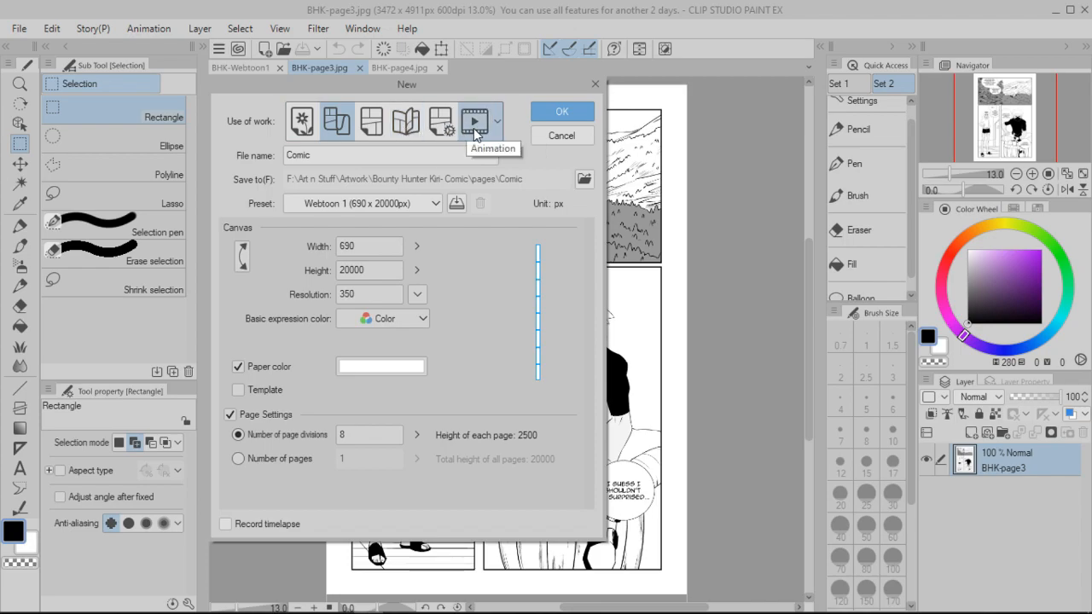
left_click(403, 205)
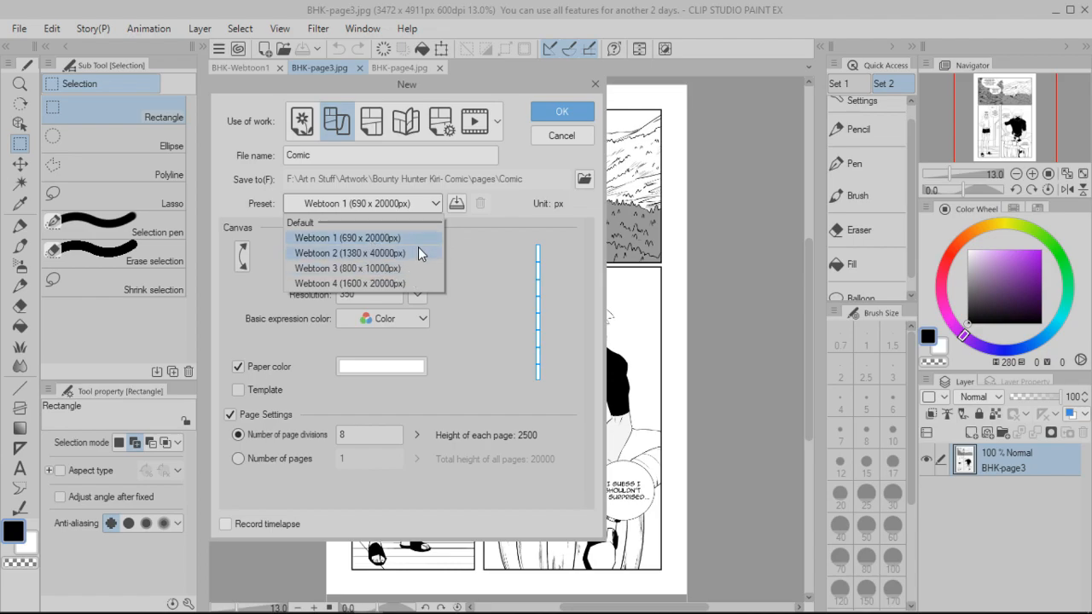
left_click(368, 242)
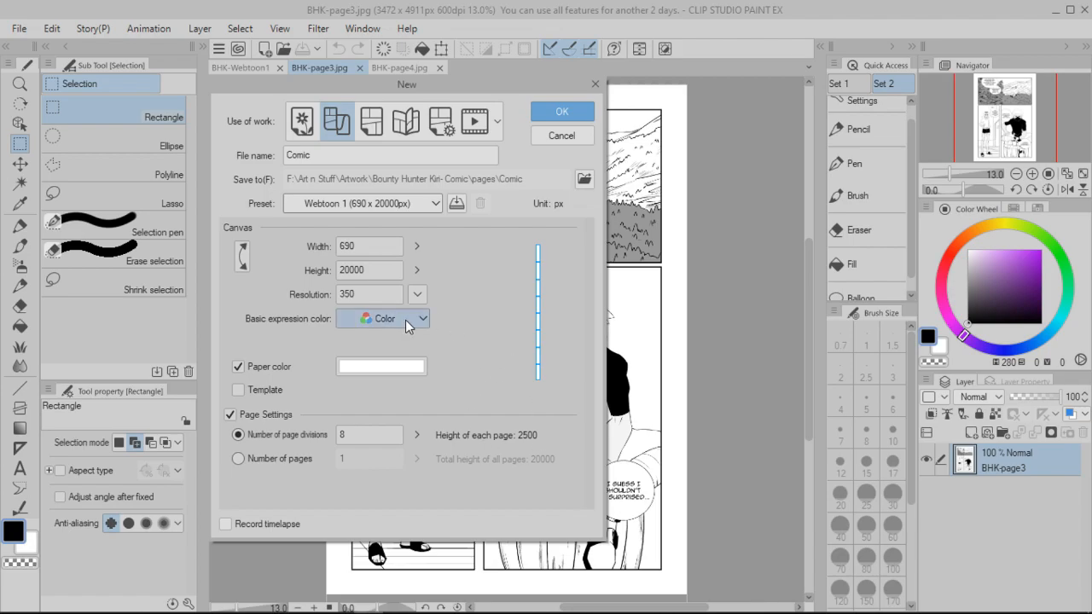
left_click(357, 203)
left_click(368, 267)
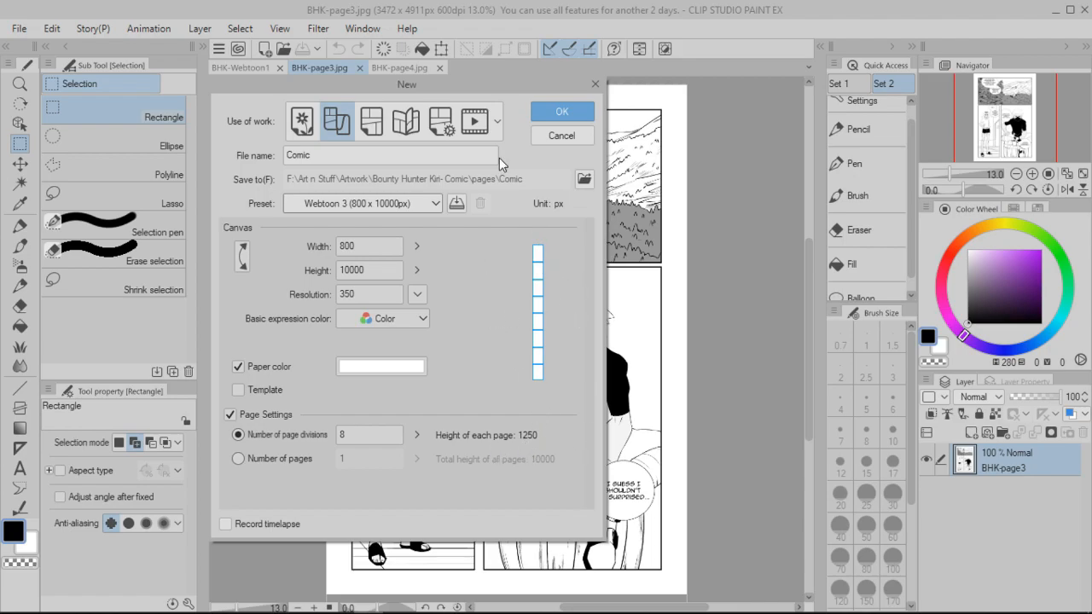
left_click(561, 136)
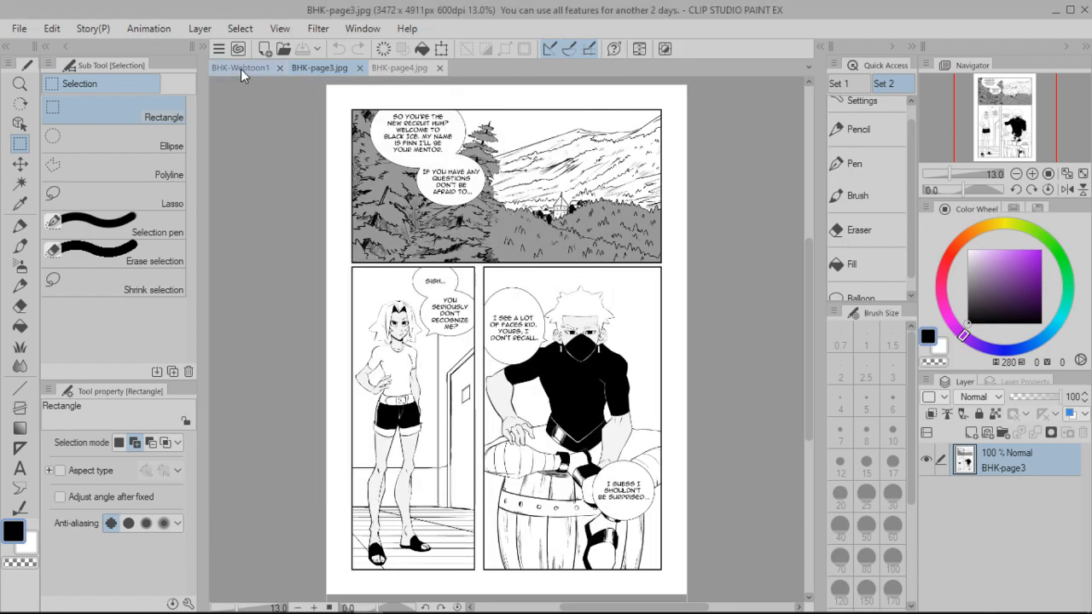
- View the BHK-Webtoon1 layout, return to BHK-page3, and start a new webtoon file with the preset Webtoon 3 (800 x 10000px)
left_click(240, 69)
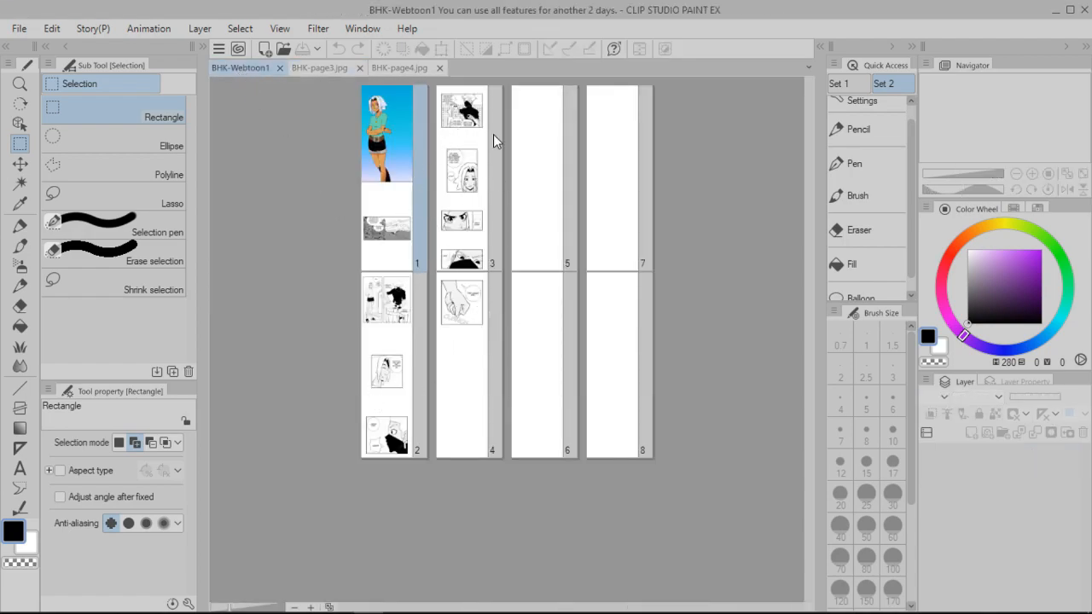
left_click(342, 71)
left_click(18, 28)
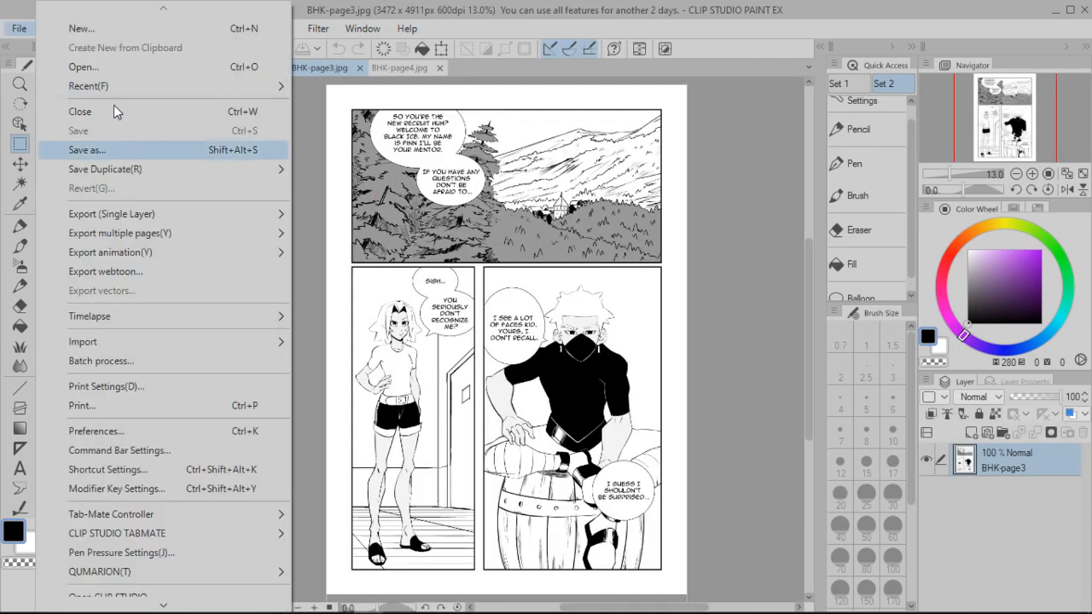
key("Escape")
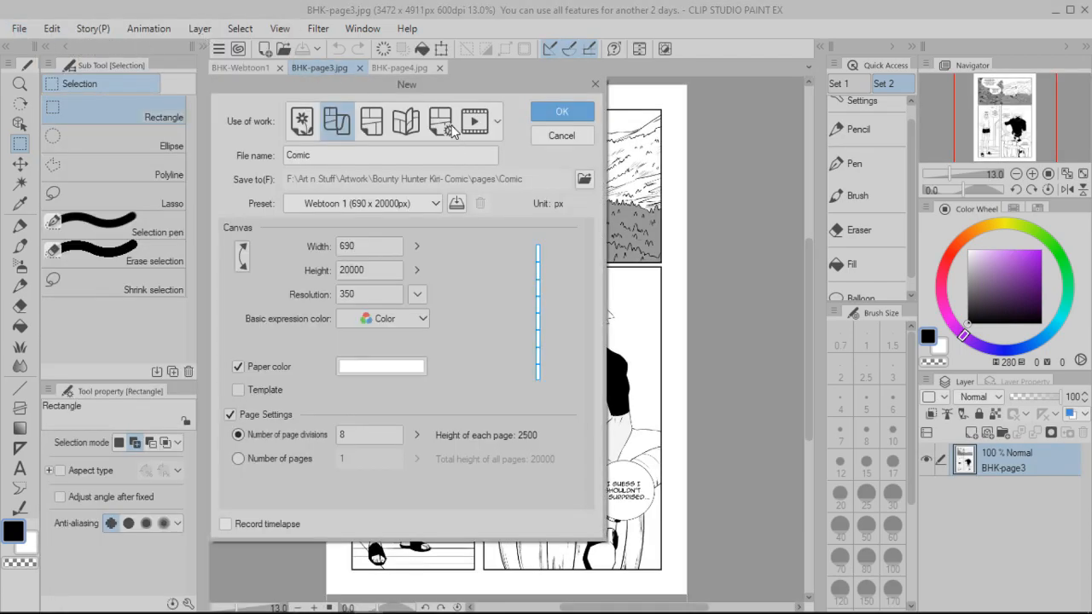
left_click(424, 203)
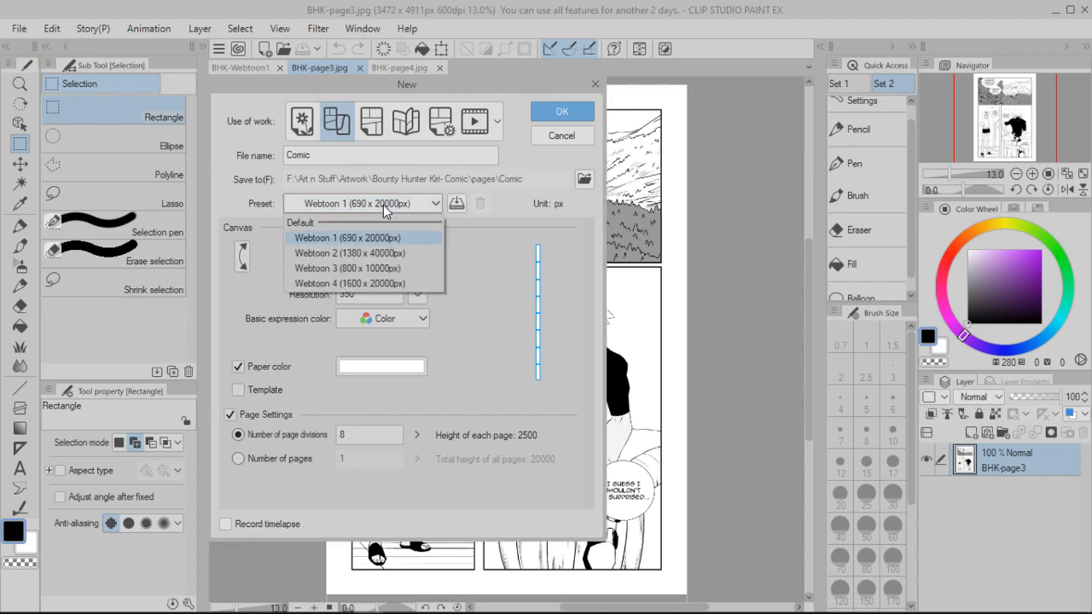
left_click(381, 271)
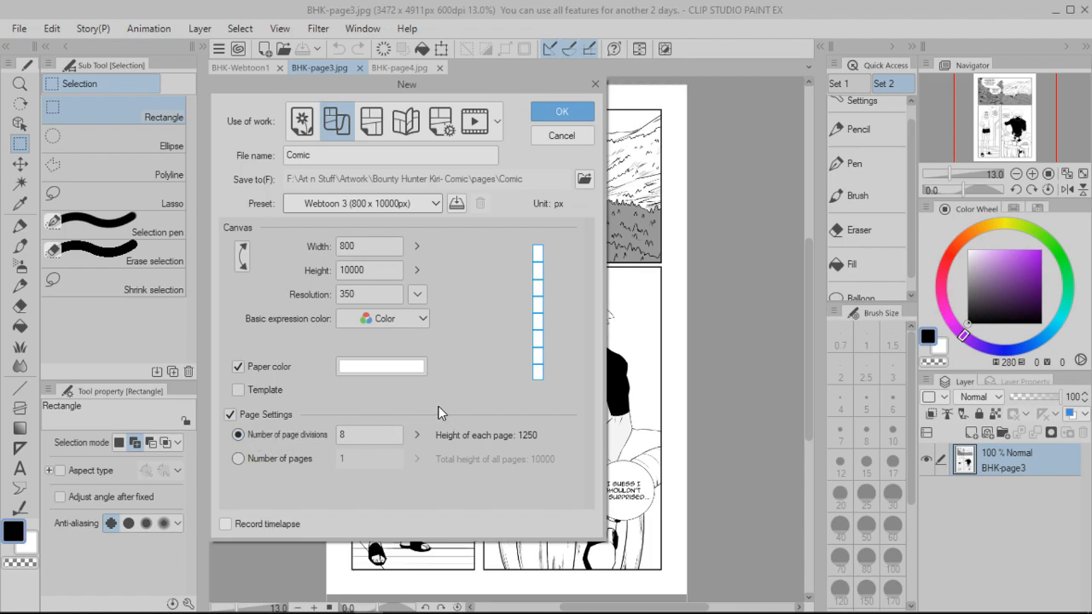
- Try turning the page settings off and on, and defining the project by number of pages, with 4 pages and 1 page
left_click(230, 415)
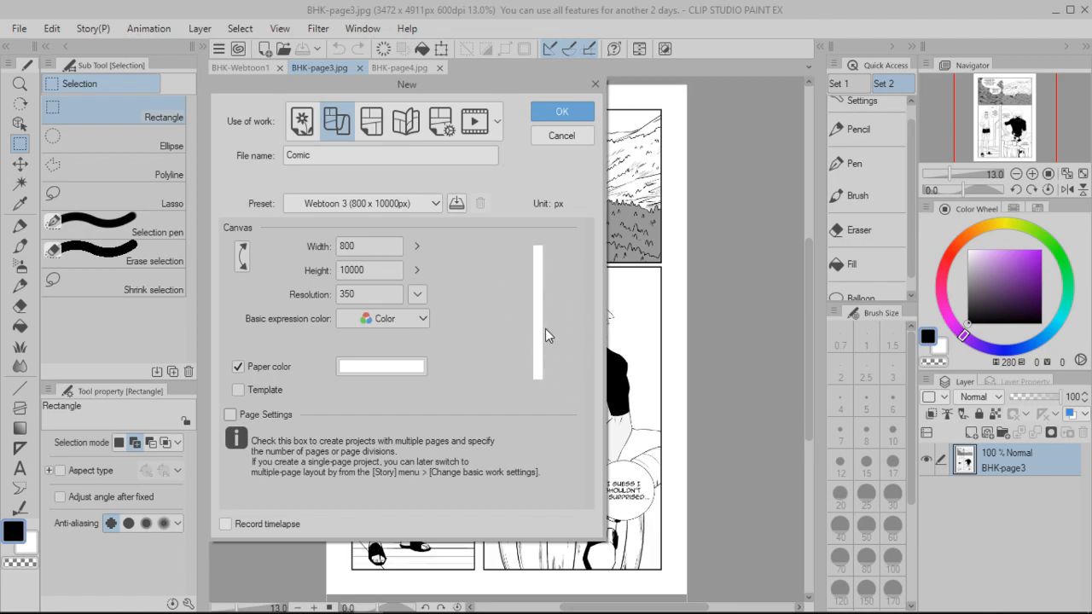
left_click(229, 415)
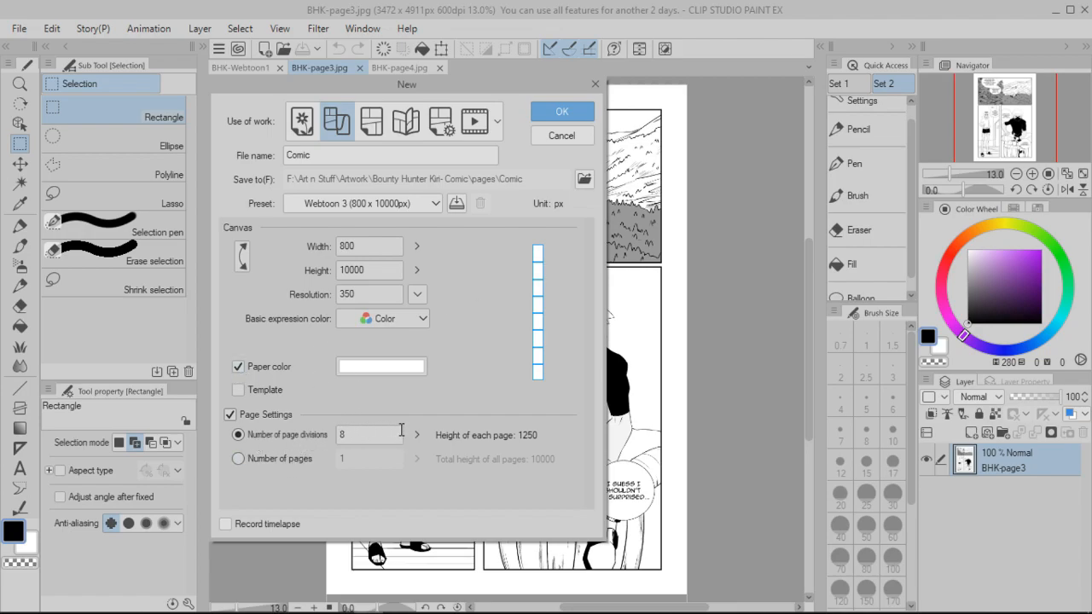
left_click(239, 459)
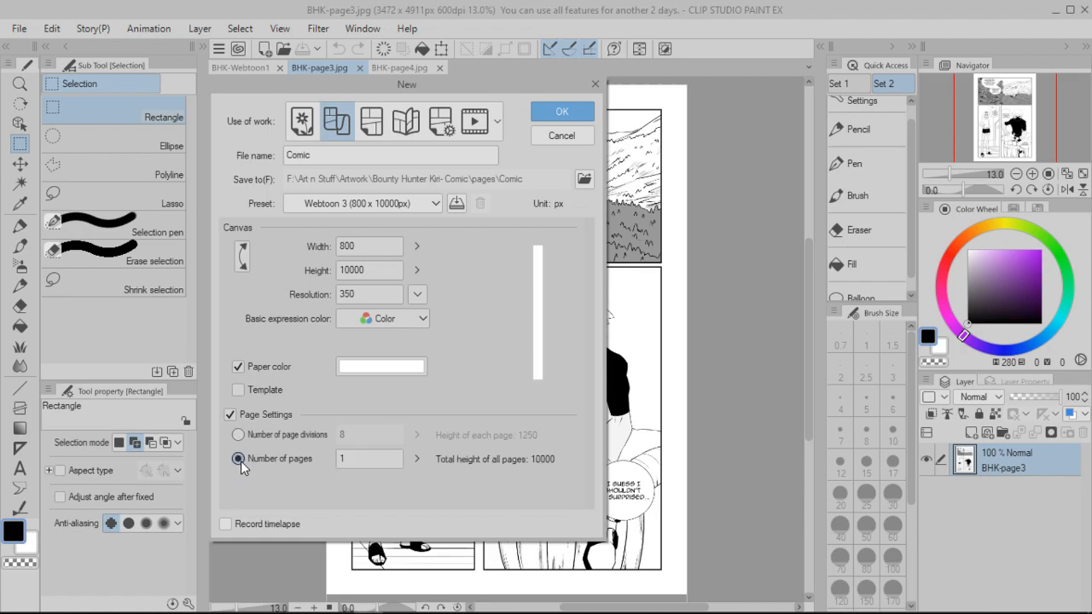
left_click(419, 458)
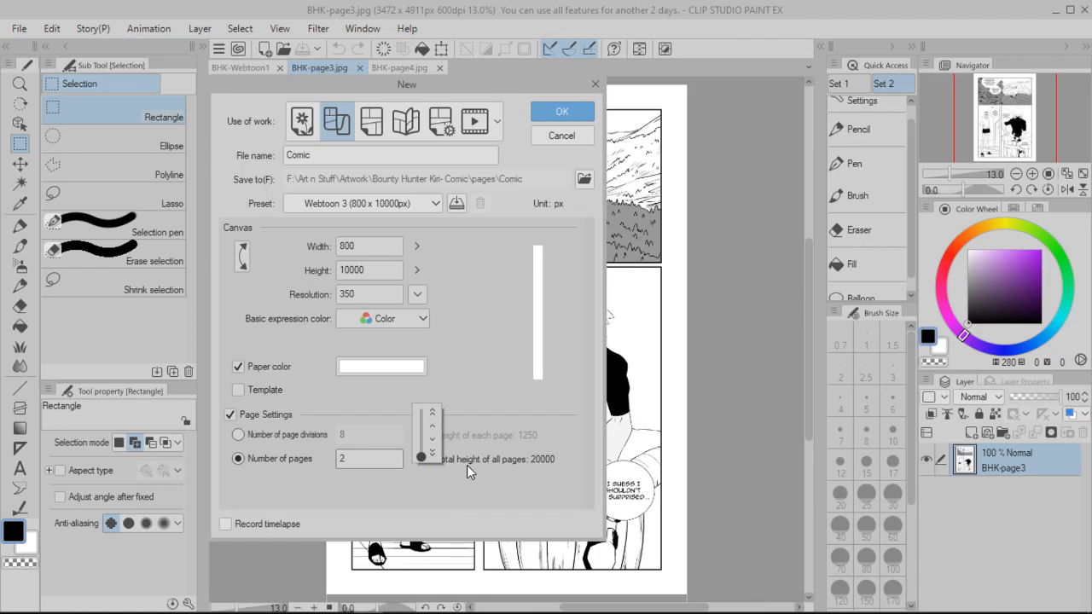
left_click(431, 425)
left_click(432, 425)
left_click(504, 372)
left_click(240, 435)
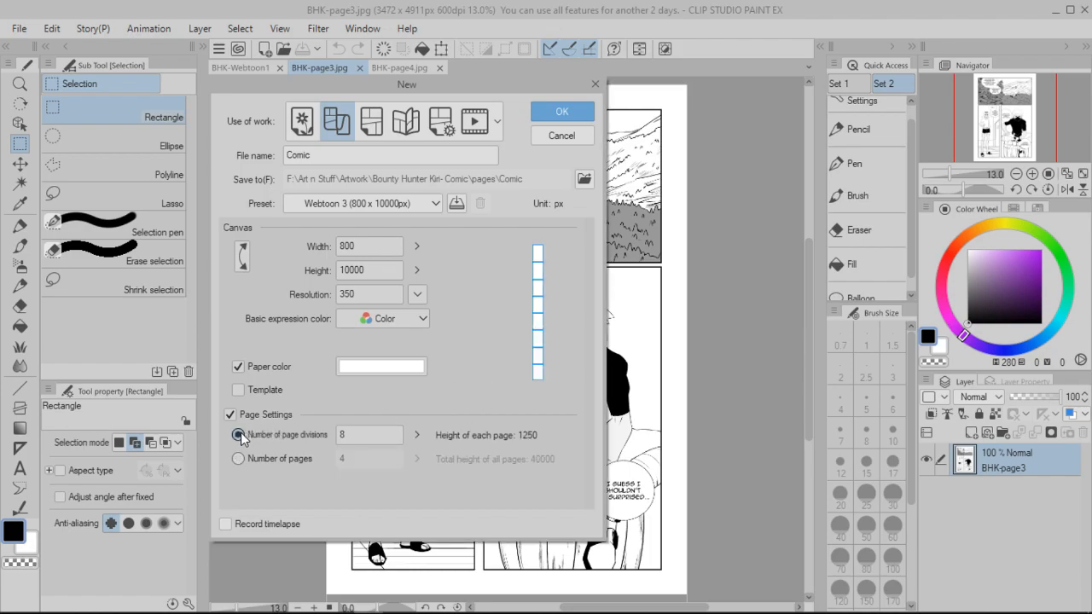
left_click(238, 458)
left_click(417, 458)
left_click(435, 454)
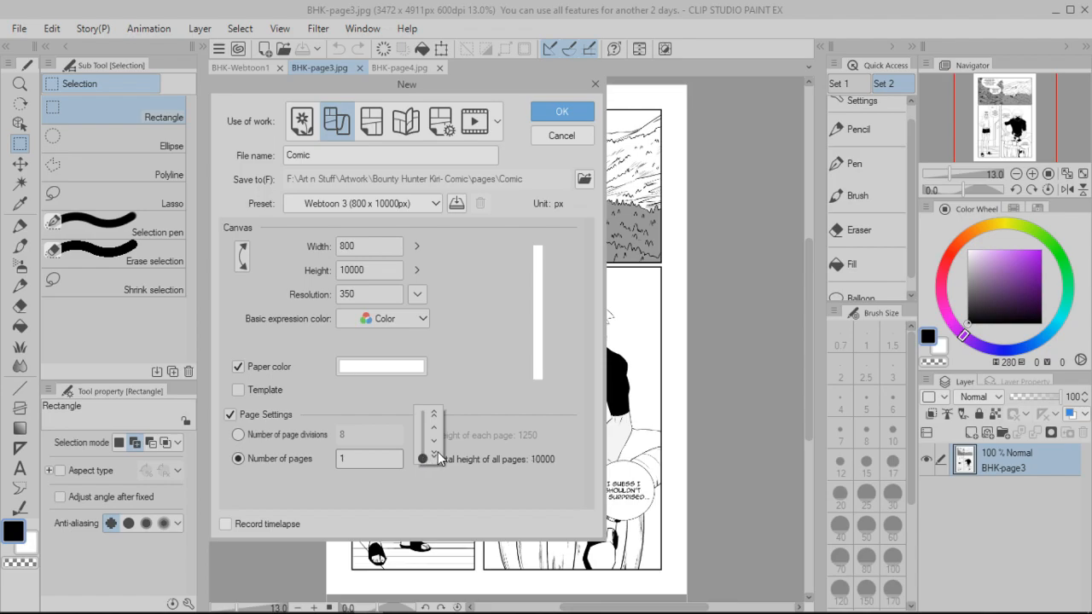
- Create the webtoon project with 8 page divisions and compare its blank pages with BHK-page4 and BHK-page3
left_click(565, 112)
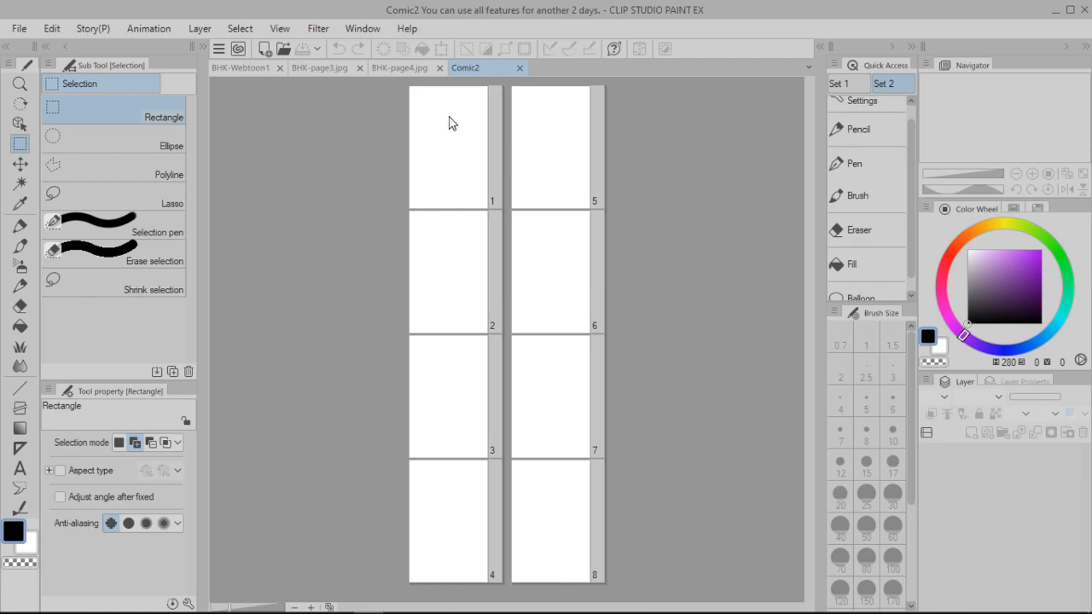
left_click(397, 68)
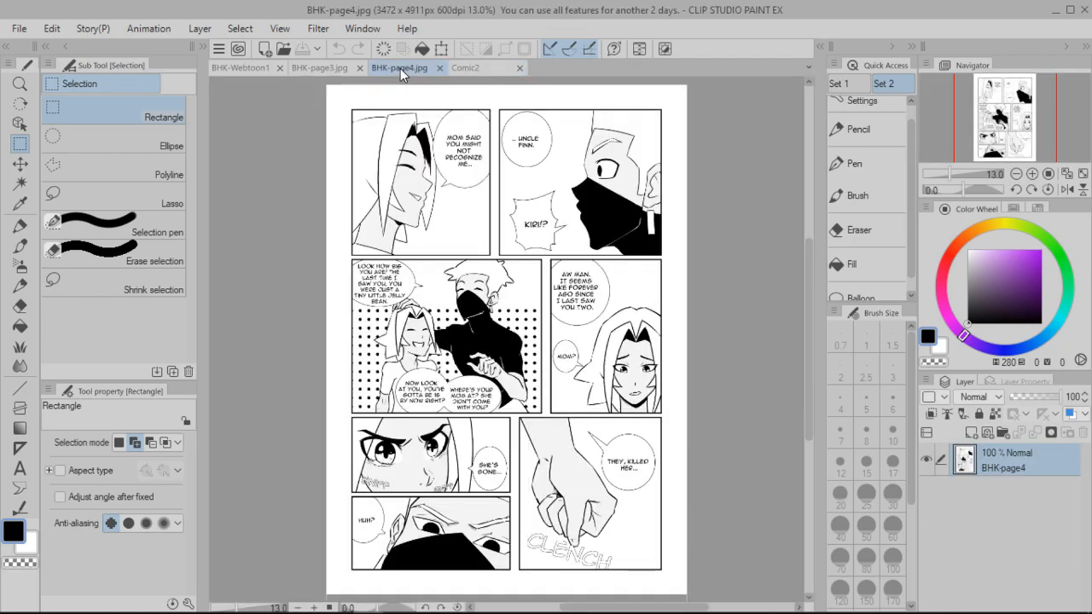
left_click(320, 68)
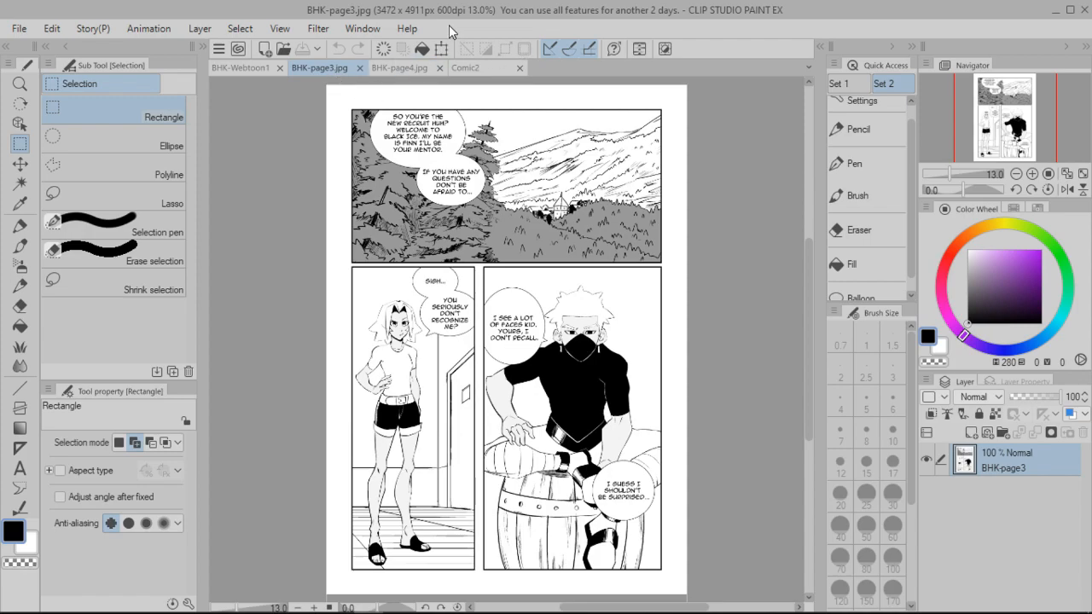
left_click(483, 71)
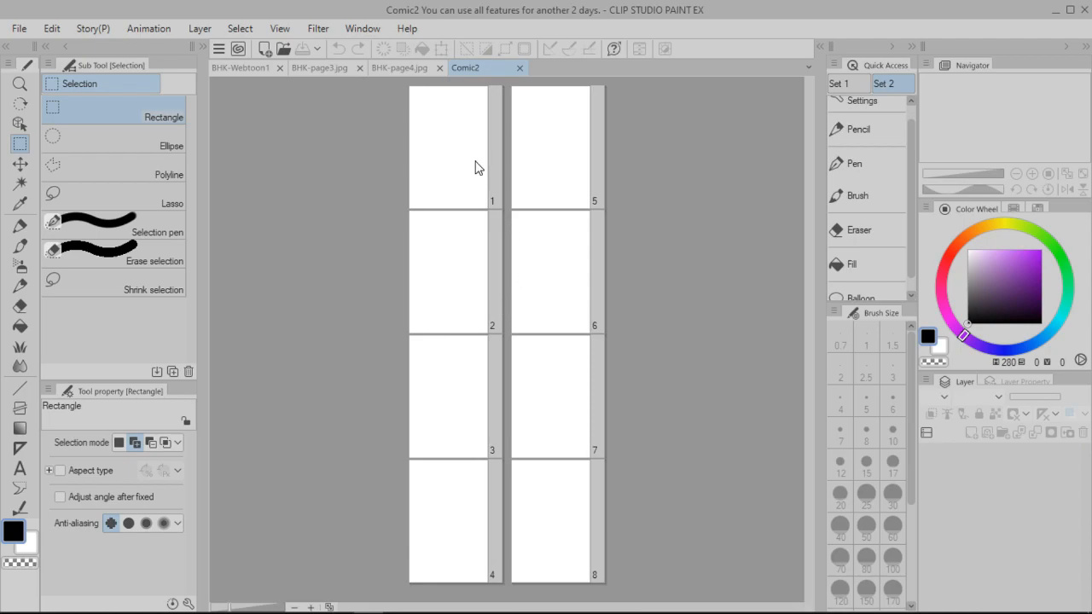
left_click(325, 71)
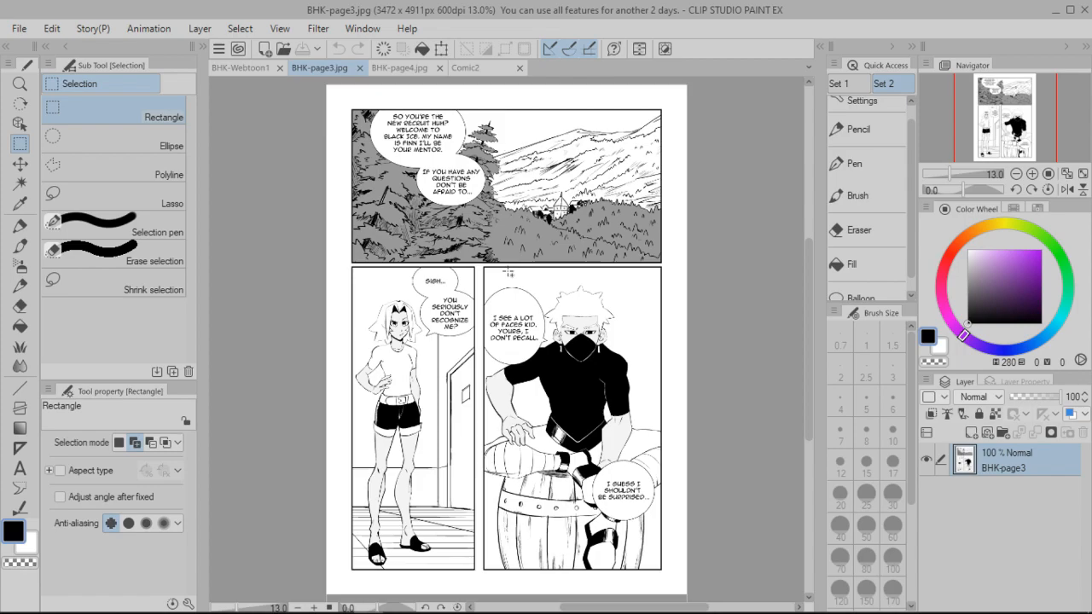
left_click(481, 66)
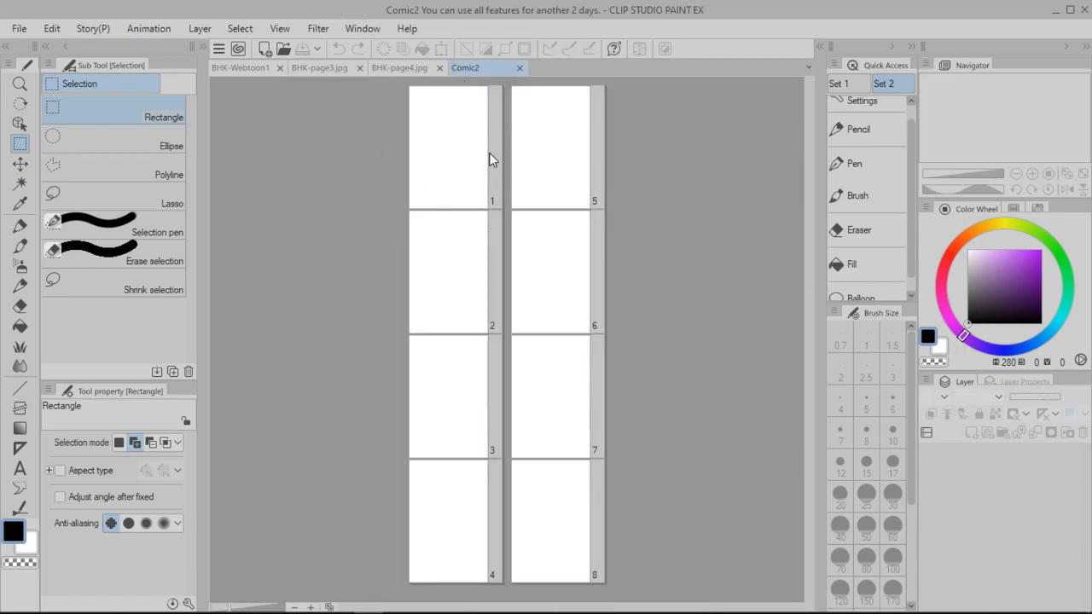
- Open page 1 of the Comic2 project, place its canvas in its own document tab and fit it to the window
double_click(453, 163)
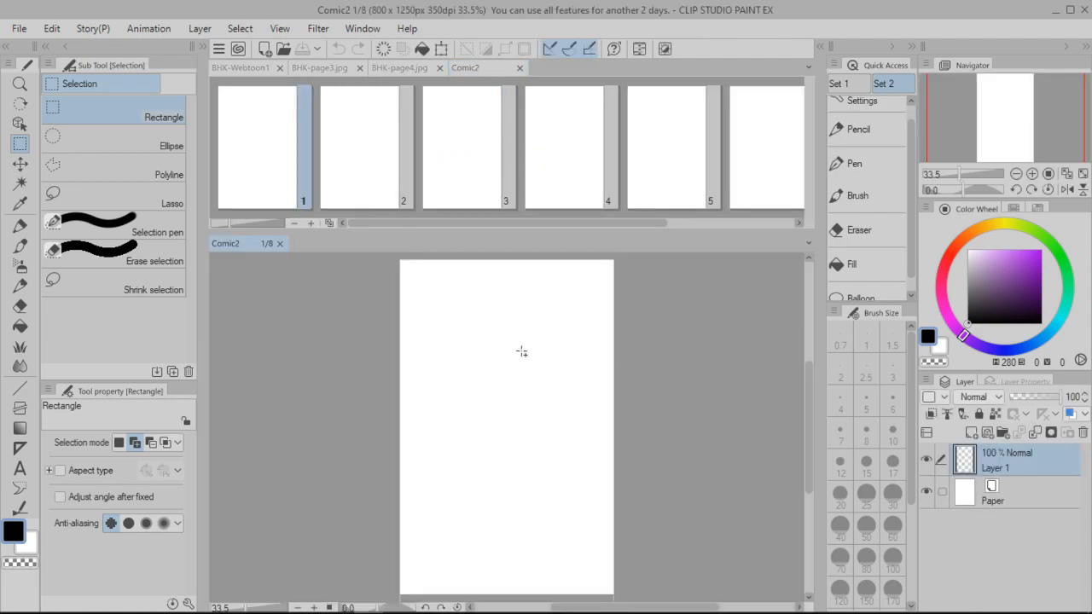
left_click_drag(229, 245, 580, 72)
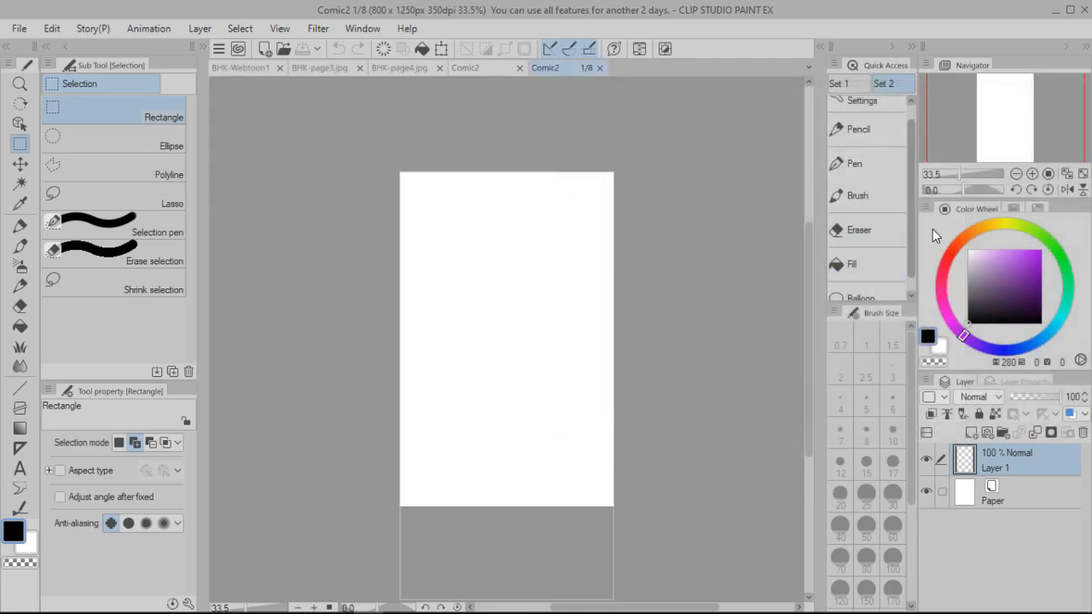
left_click(1082, 173)
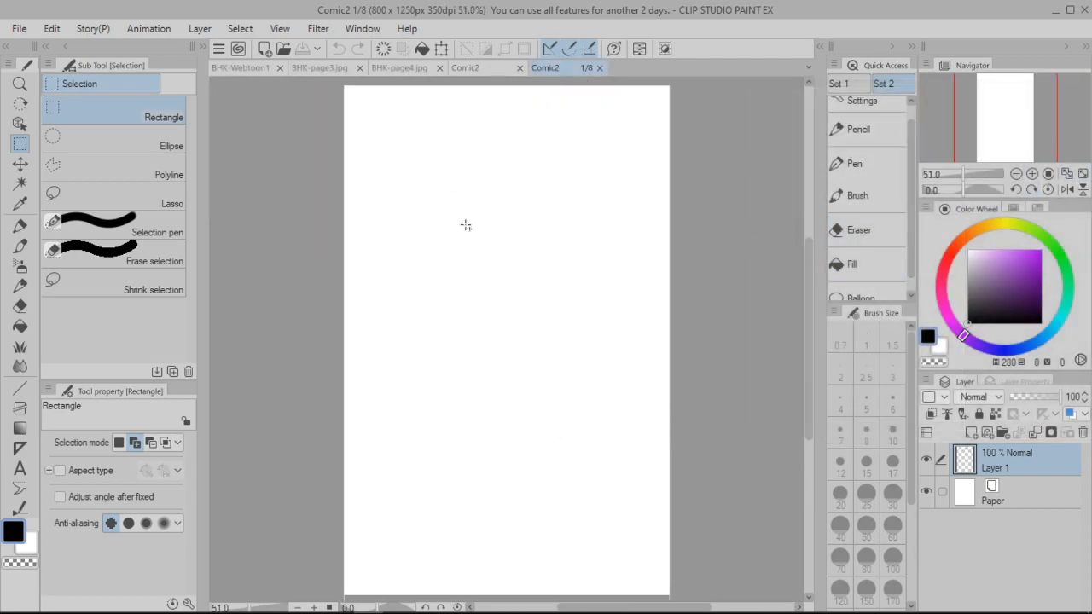
- Select all the panels on BHK-page3 and copy them onto page 1 of Comic2
scroll(467, 224, "down", 1)
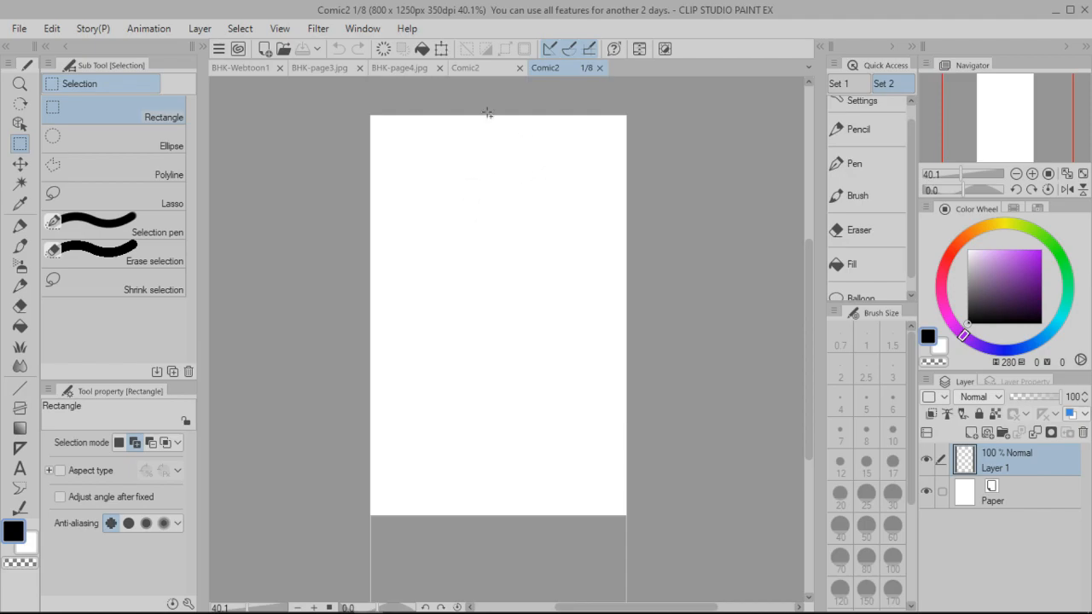
left_click(490, 71)
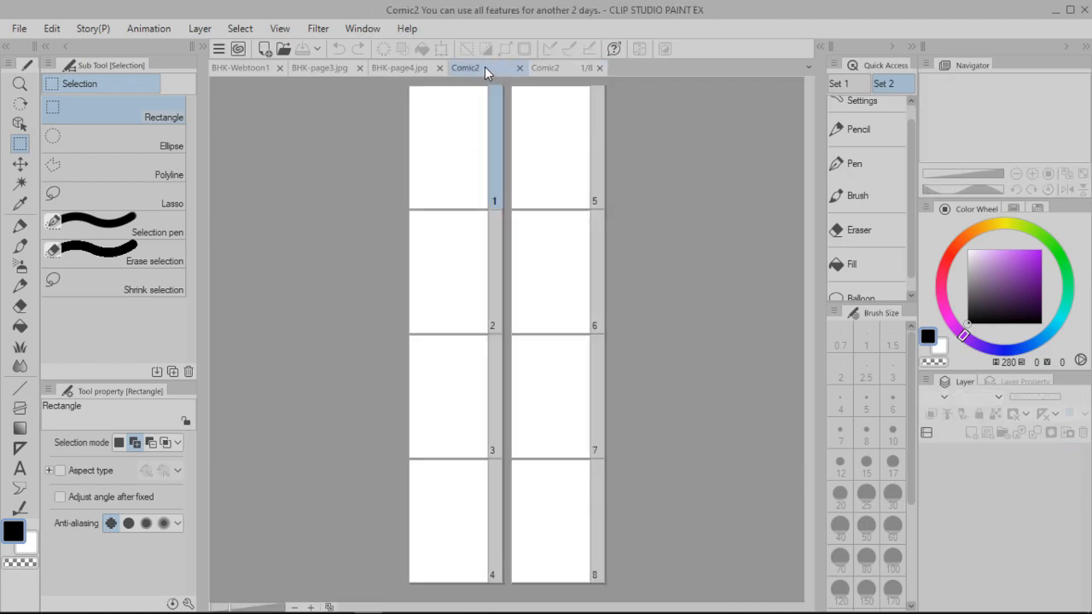
left_click(325, 68)
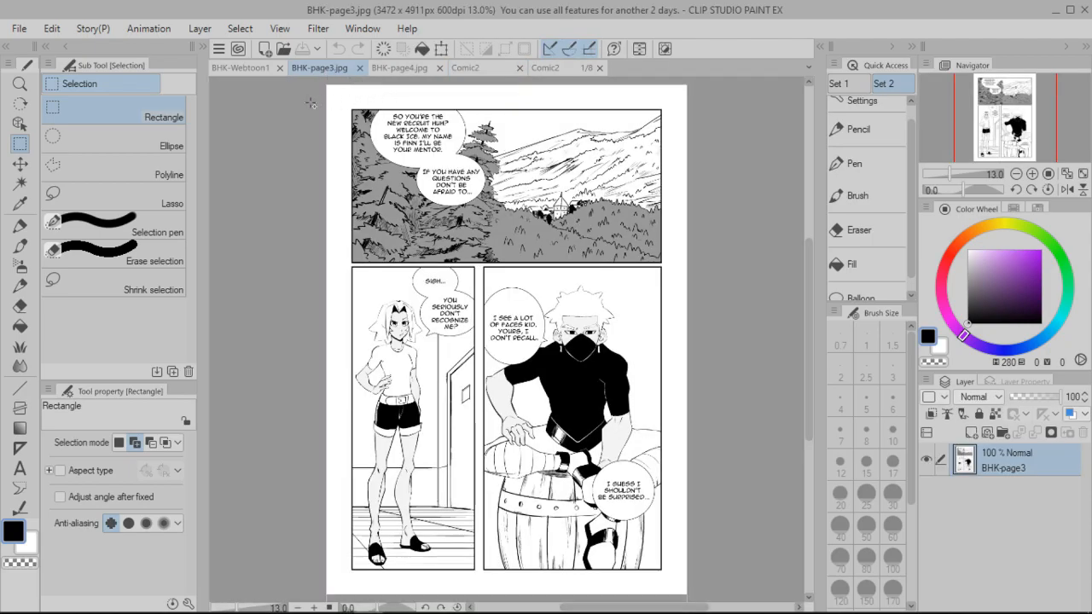
left_click_drag(341, 102, 671, 576)
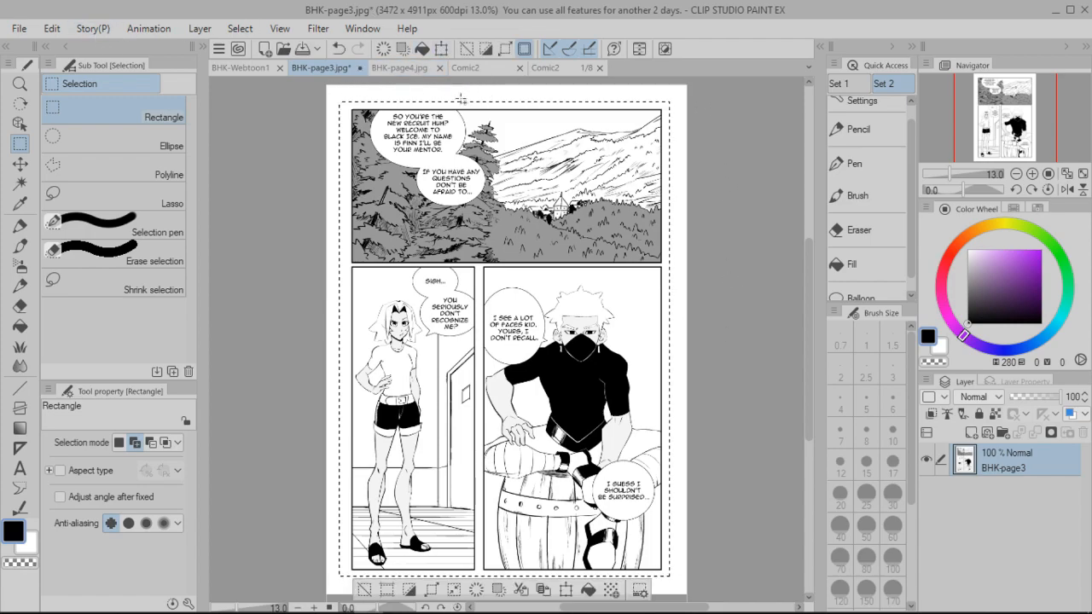
left_click(557, 67)
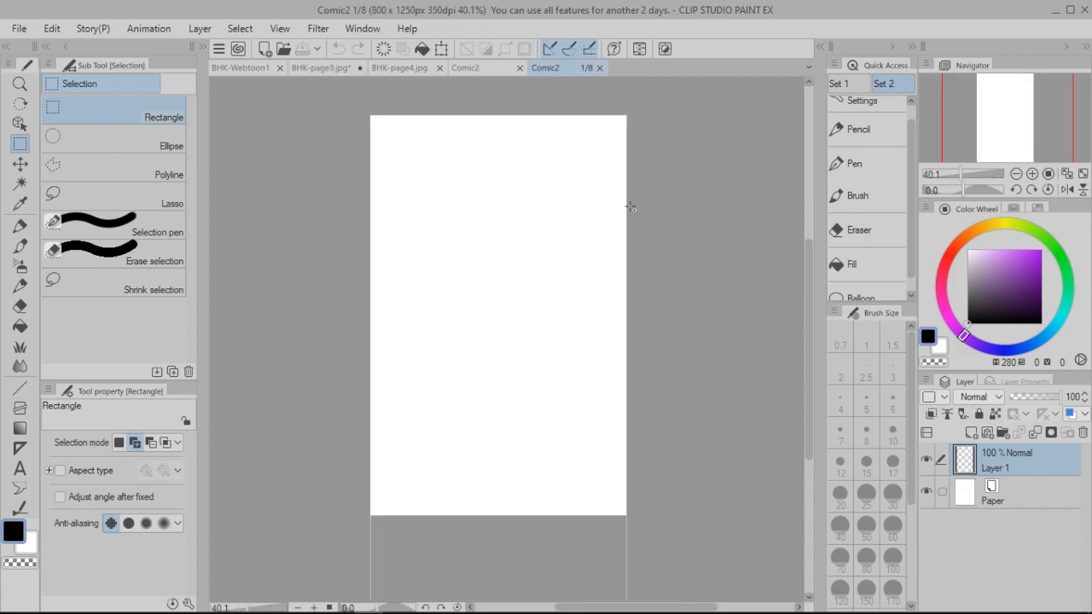
key("ctrl+v")
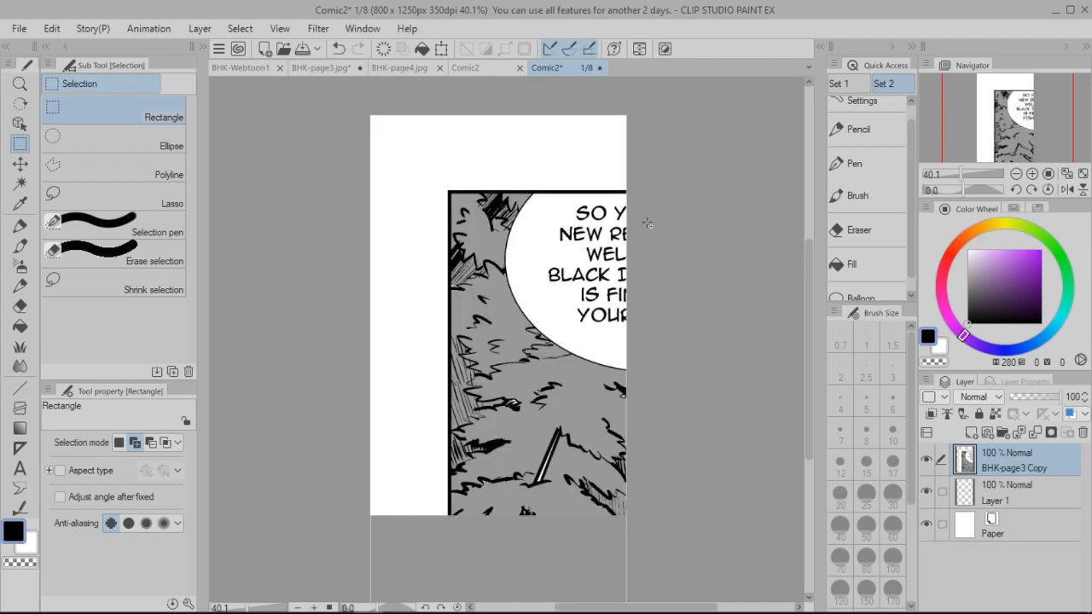
- Scale the pasted BHK-page3 artwork down to 25% and position it across the full width of Comic2's page 1
scroll(652, 186, "down", 2)
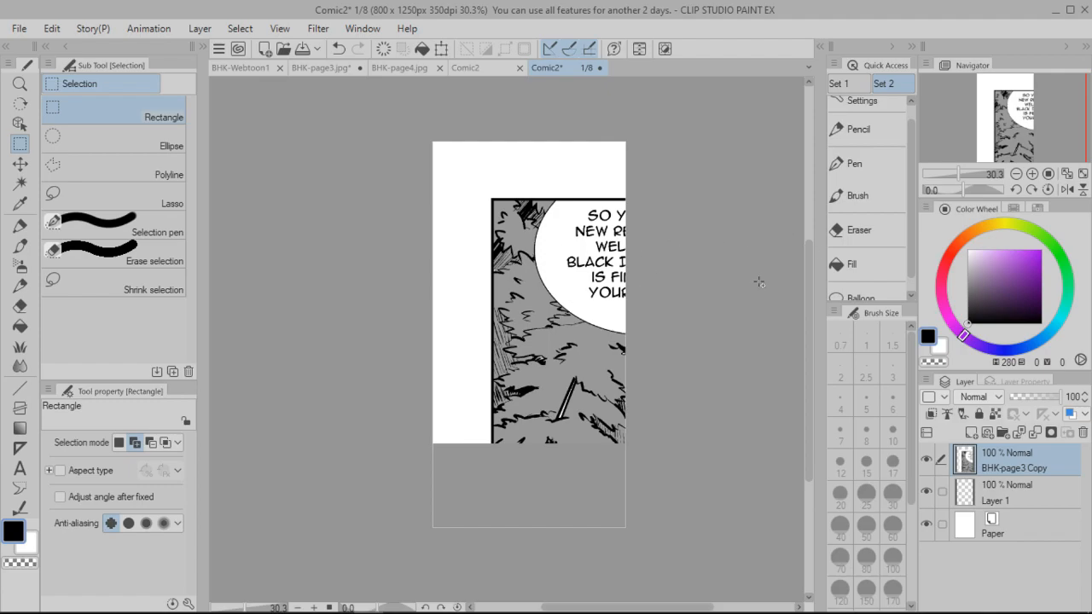
key("ctrl+t")
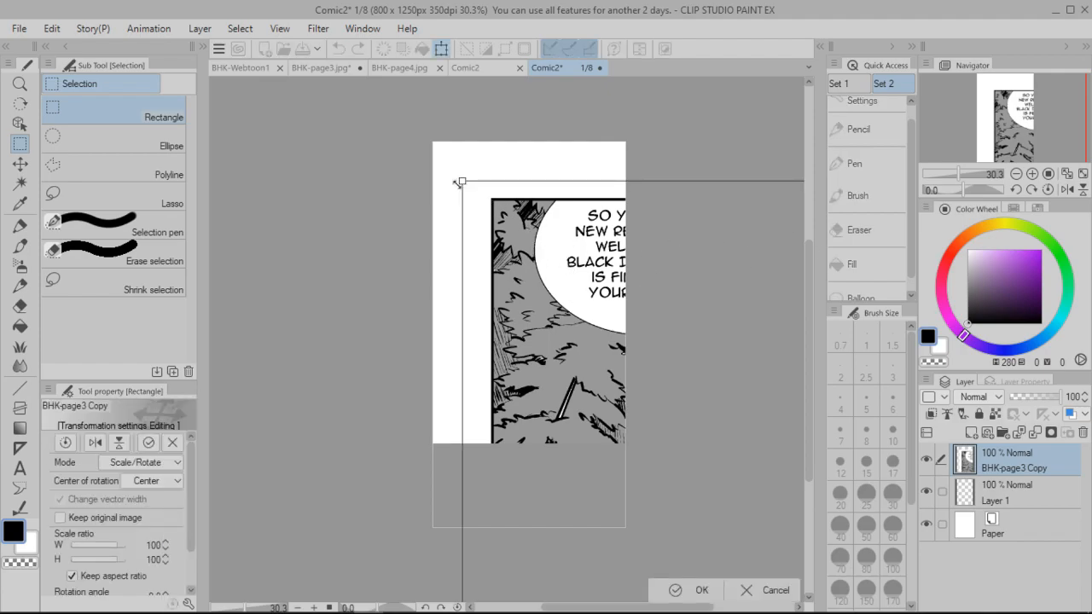
scroll(643, 268, "down", 7)
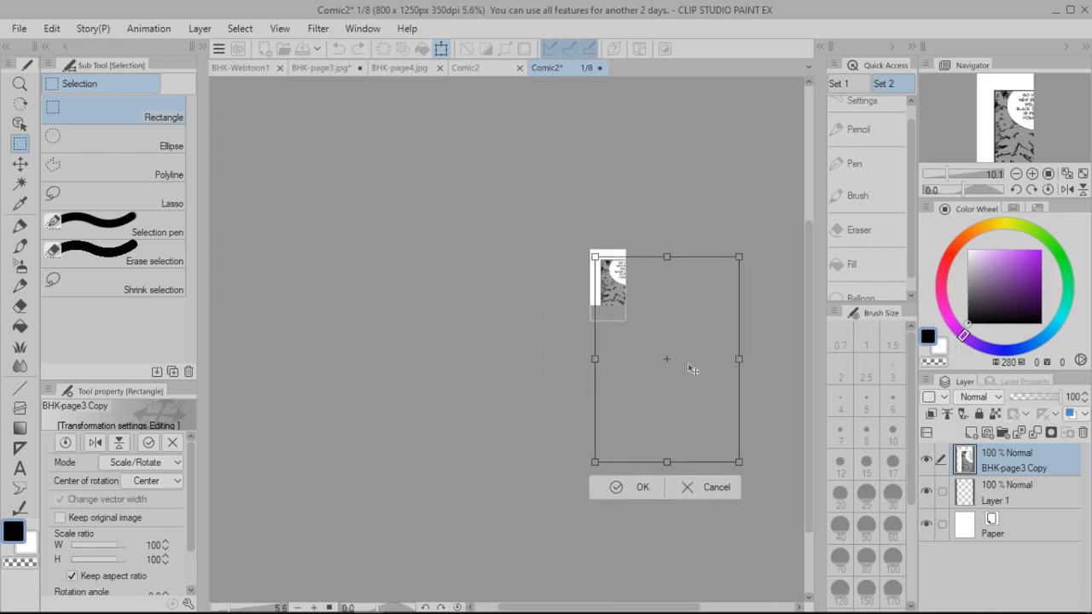
left_click_drag(740, 463, 633, 315)
scroll(637, 228, "up", 6)
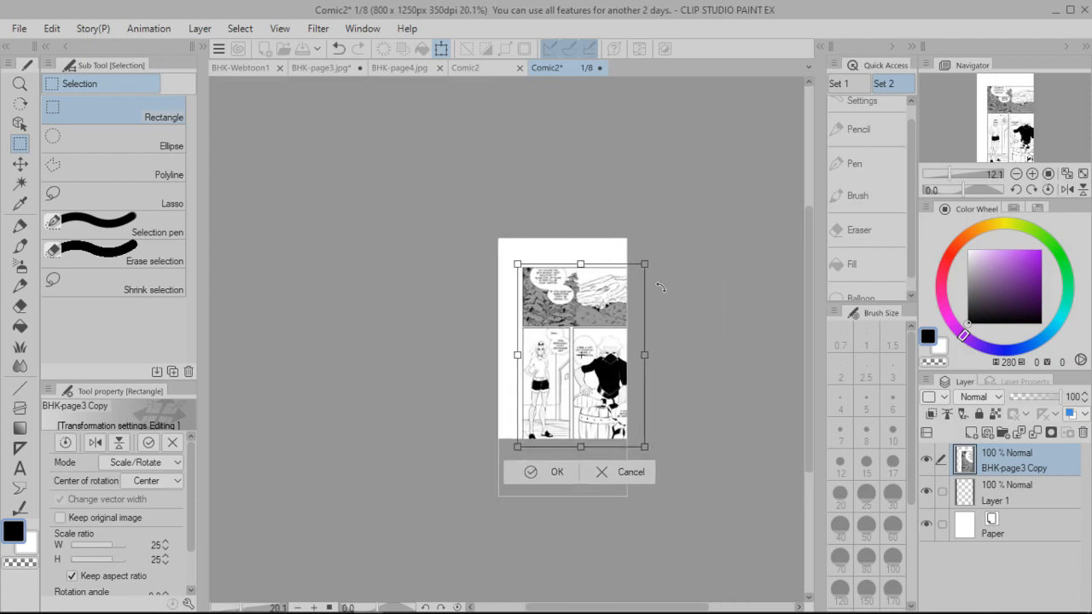
scroll(663, 291, "up", 2)
left_click_drag(810, 277, 810, 293)
left_click_drag(1025, 120, 1012, 122)
scroll(537, 361, "up", 2)
left_click_drag(621, 361, 563, 352)
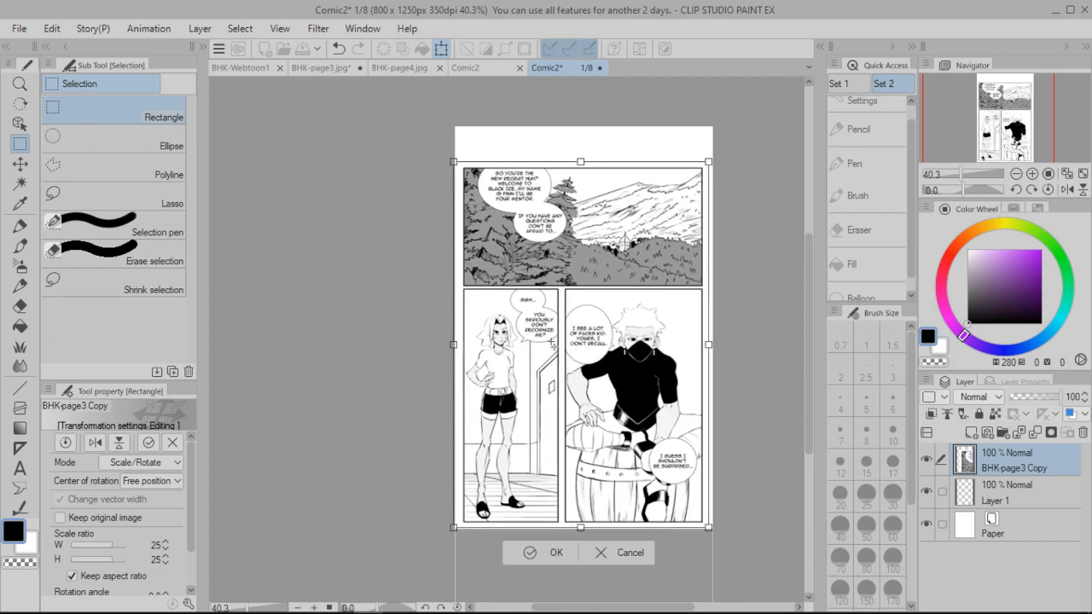
left_click(556, 552)
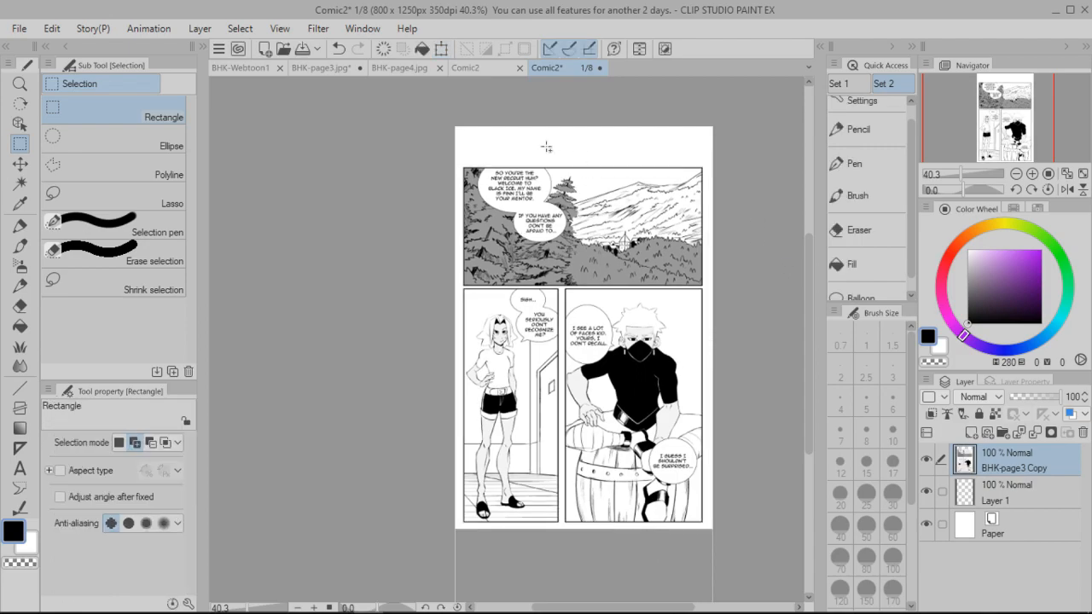
- Check the Comic2 page overview and dock the page 1 canvas side by side with it
left_click(477, 70)
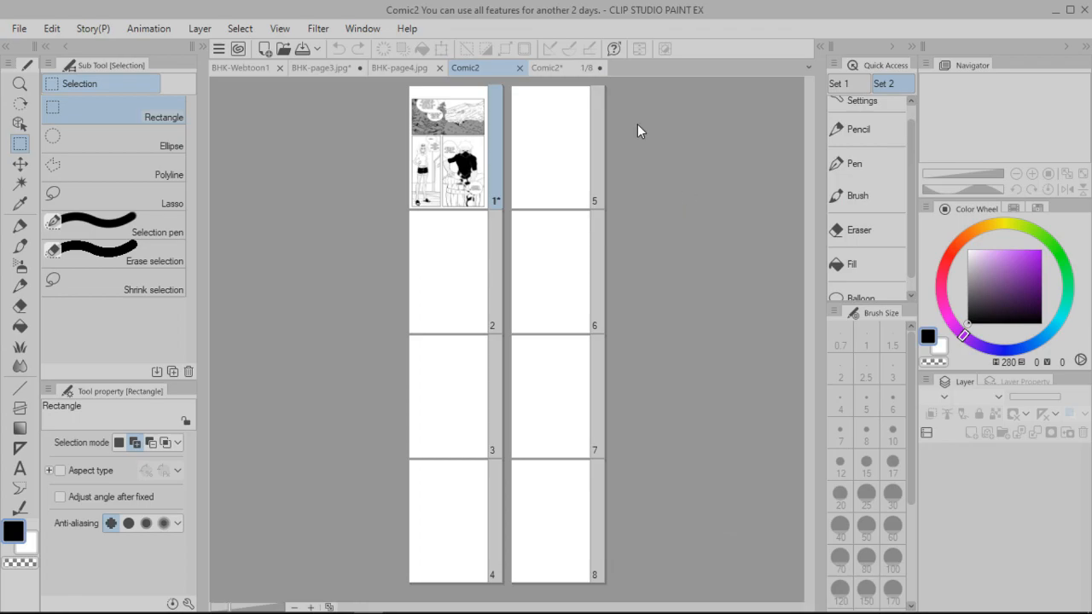
left_click(564, 66)
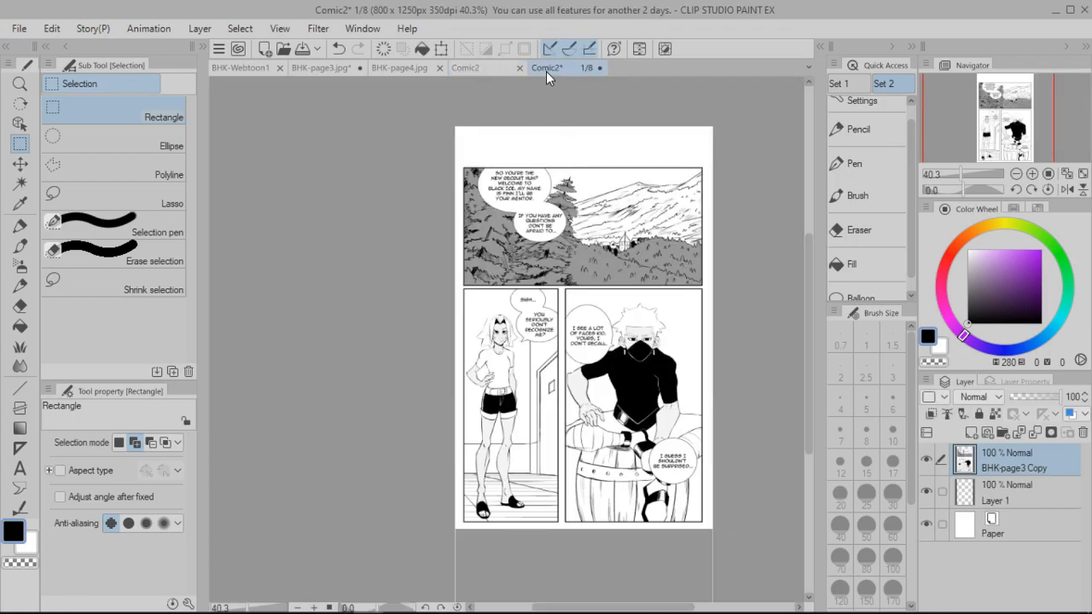
left_click_drag(770, 102, 805, 71)
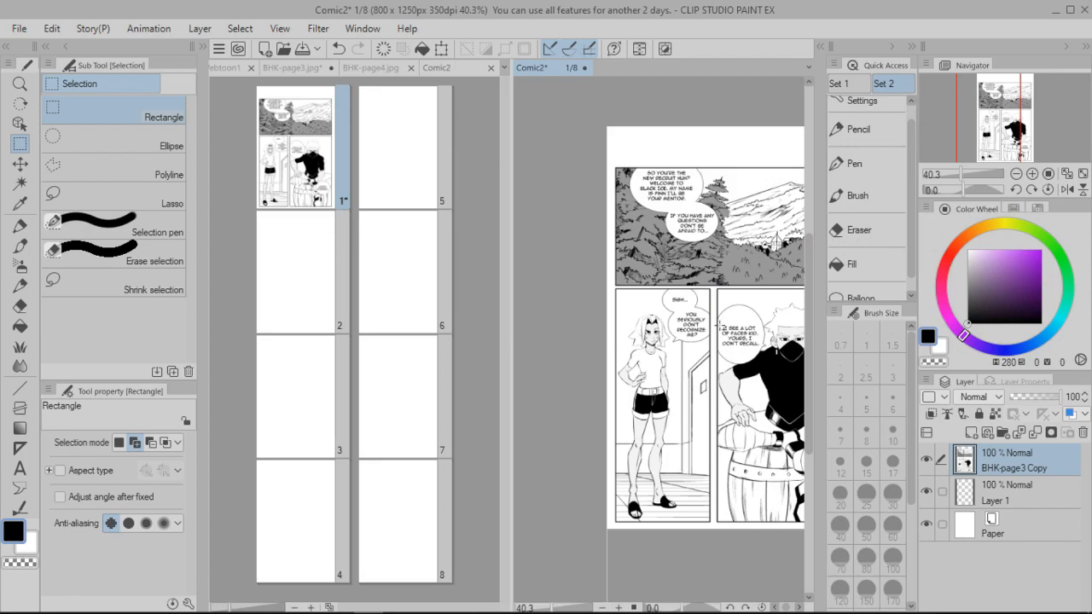
mouse_move(808, 278)
left_mouse_down()
mouse_move(812, 299)
mouse_move(811, 278)
left_mouse_up()
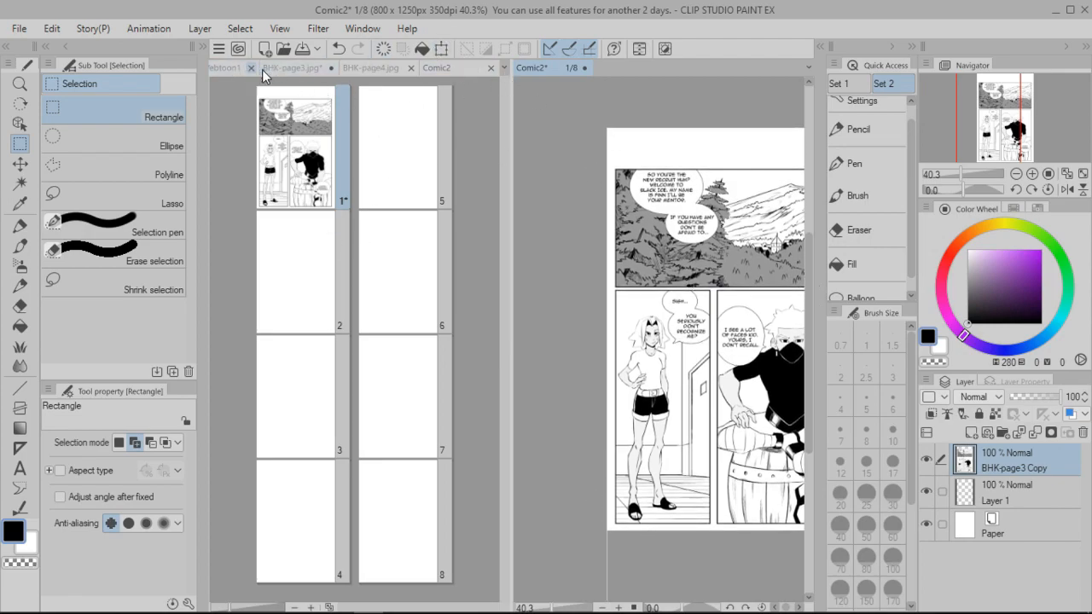
- Bring up the BHK-Webtoon1 page overview and close the Comic2 page 1 canvas
left_click(228, 68)
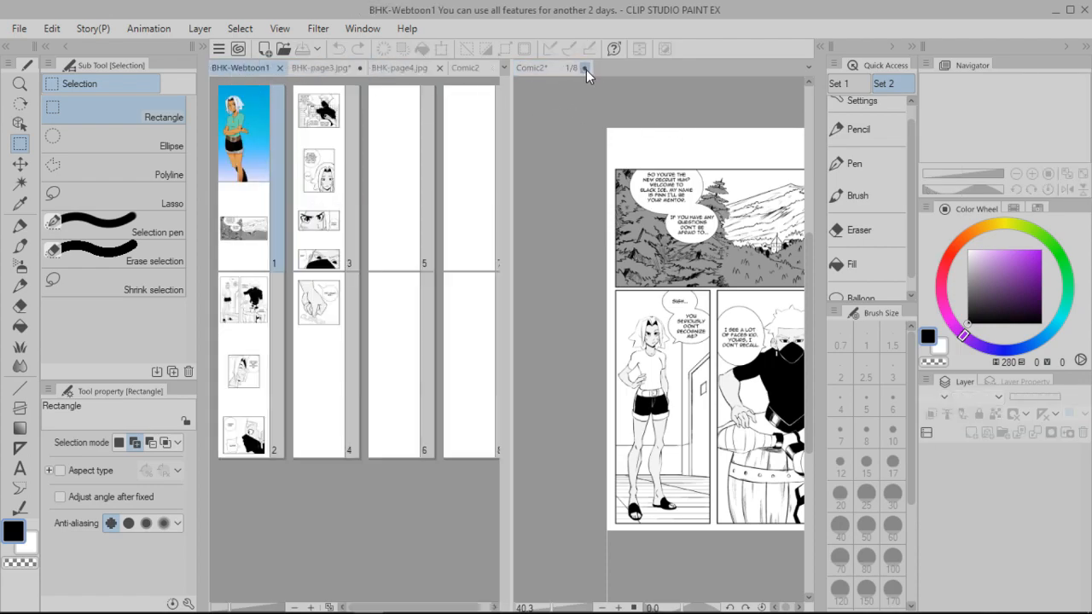
left_click(694, 245)
left_click(575, 244)
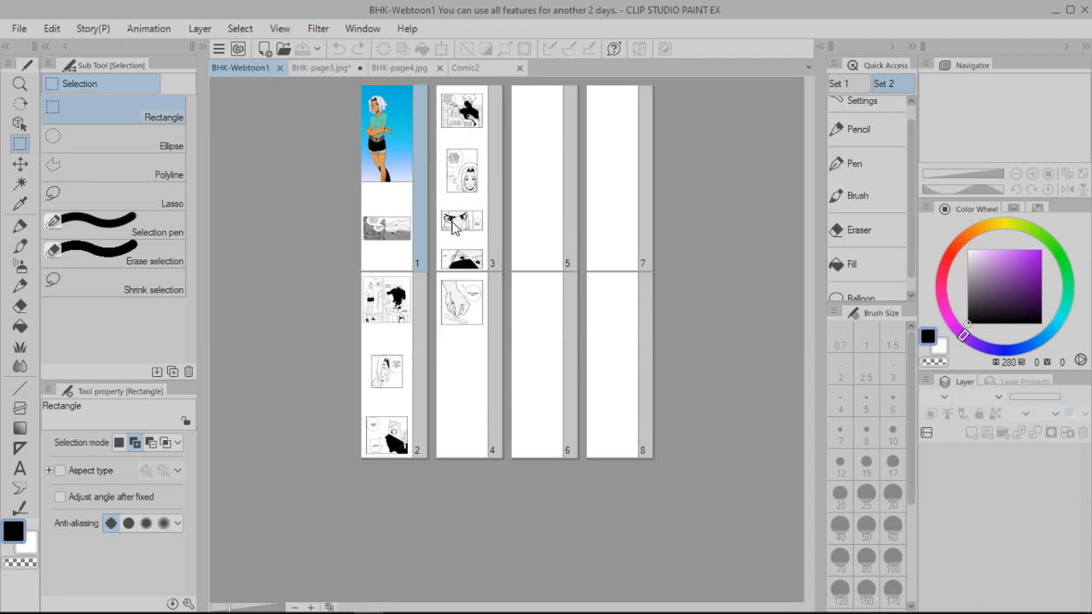
- Open page 1 of BHK-Webtoon1 and dock its canvas side by side with the page overview
left_click(667, 201)
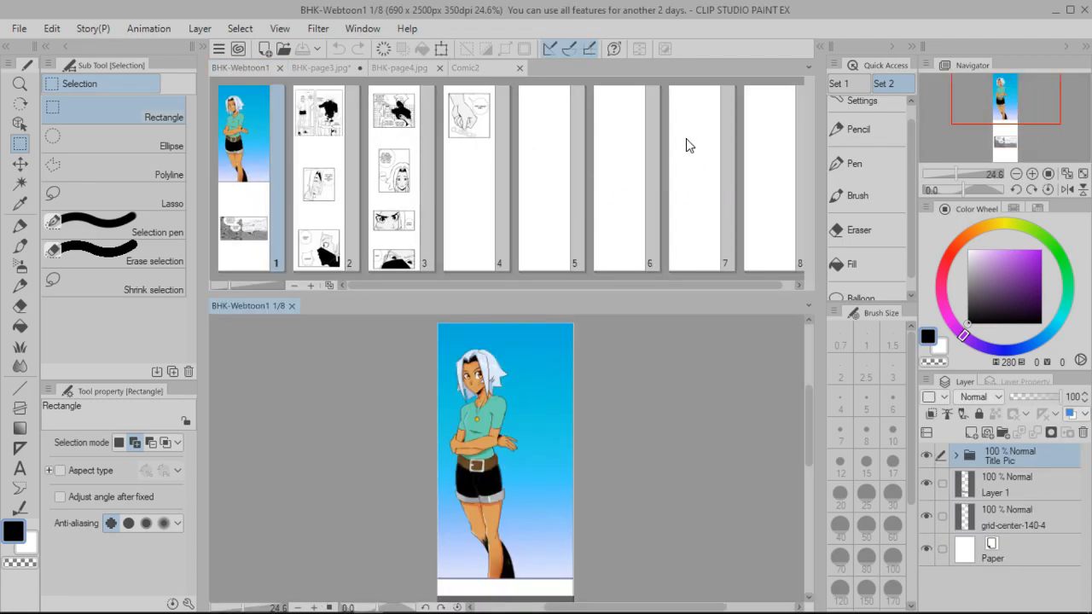
left_click_drag(248, 306, 808, 74)
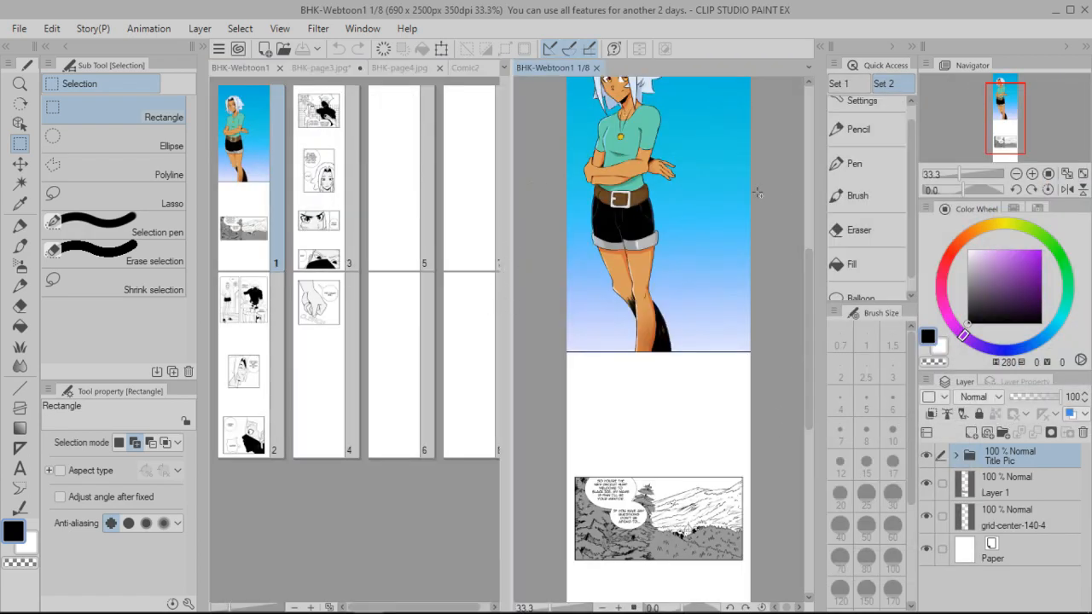
left_click_drag(810, 308, 799, 341)
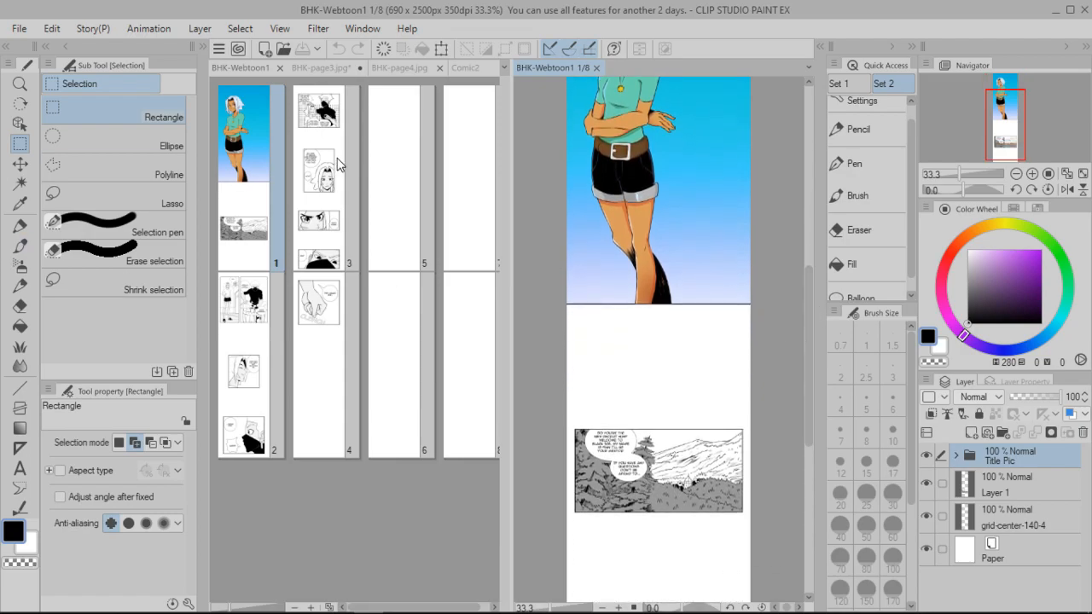
left_click_drag(812, 304, 811, 234)
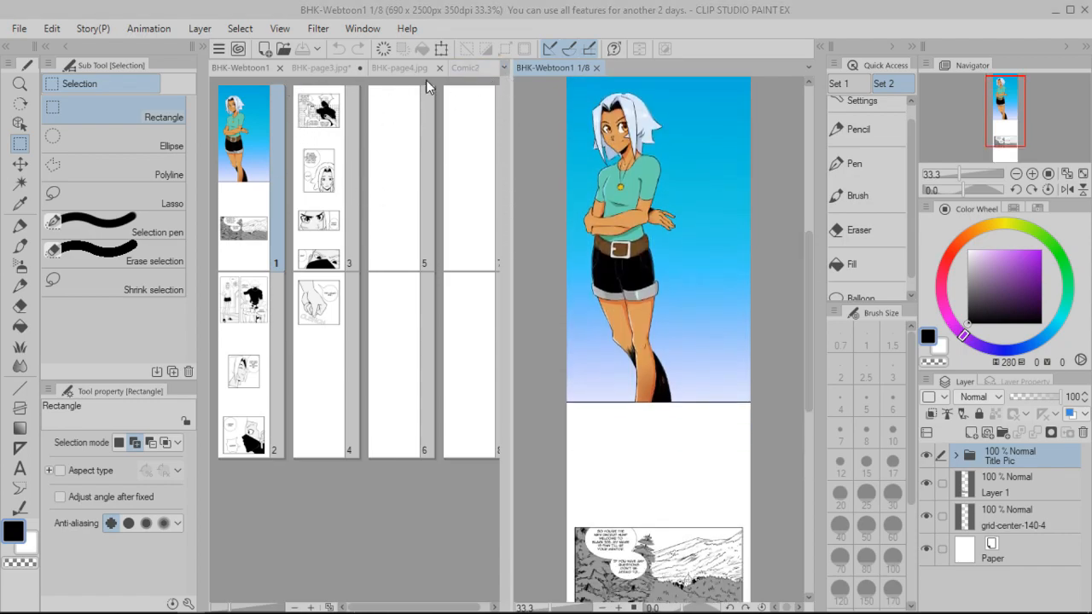
- Enlarge the BHK-Webtoon1 page overview with Fit to Navigator and look through its continuous vertical layout
left_click(241, 70)
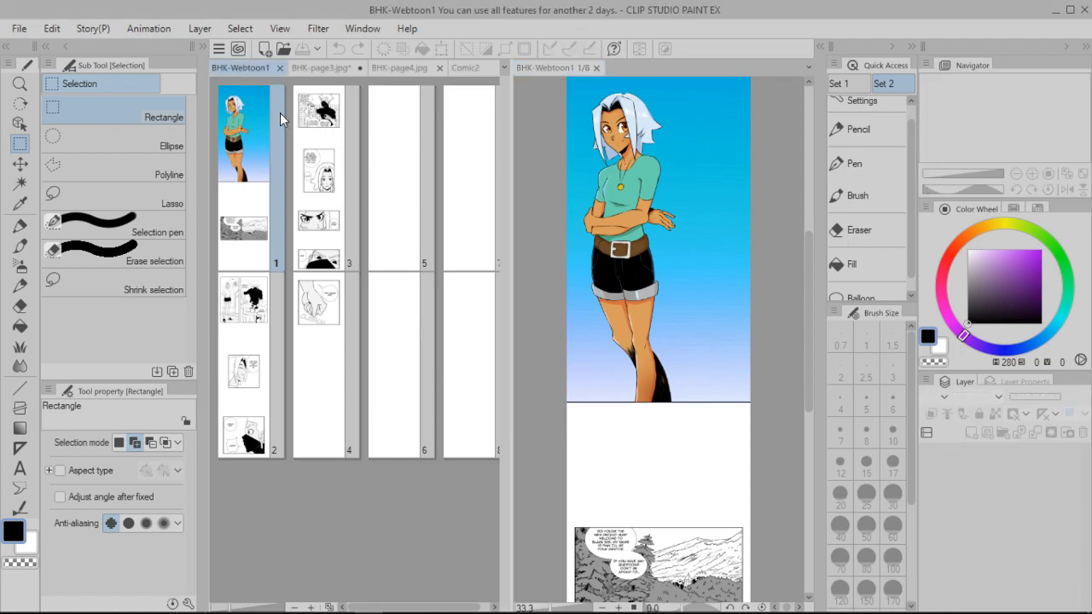
left_click(280, 28)
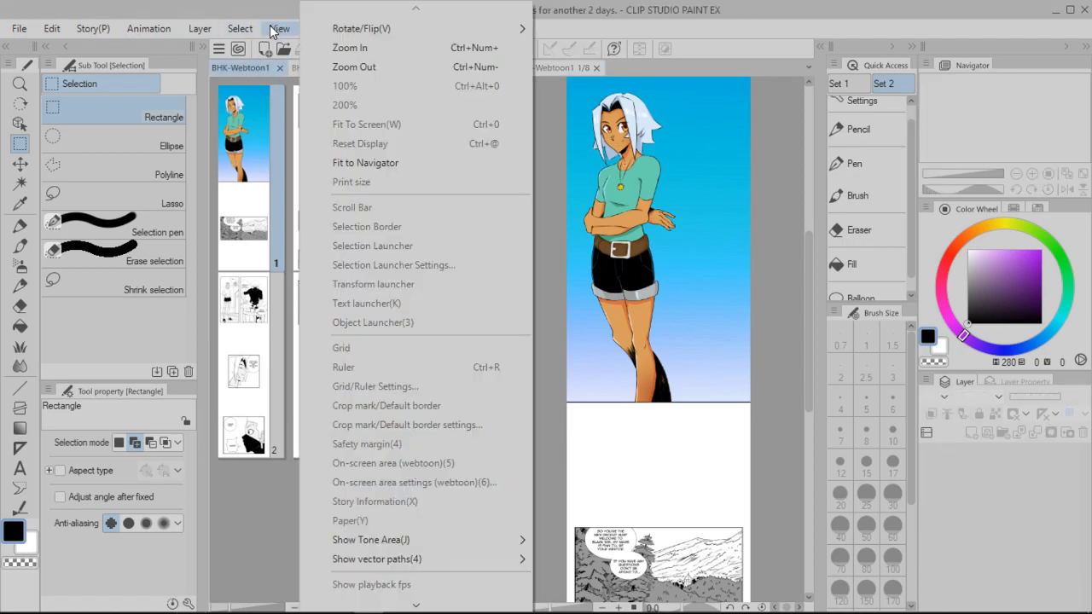
left_click(367, 162)
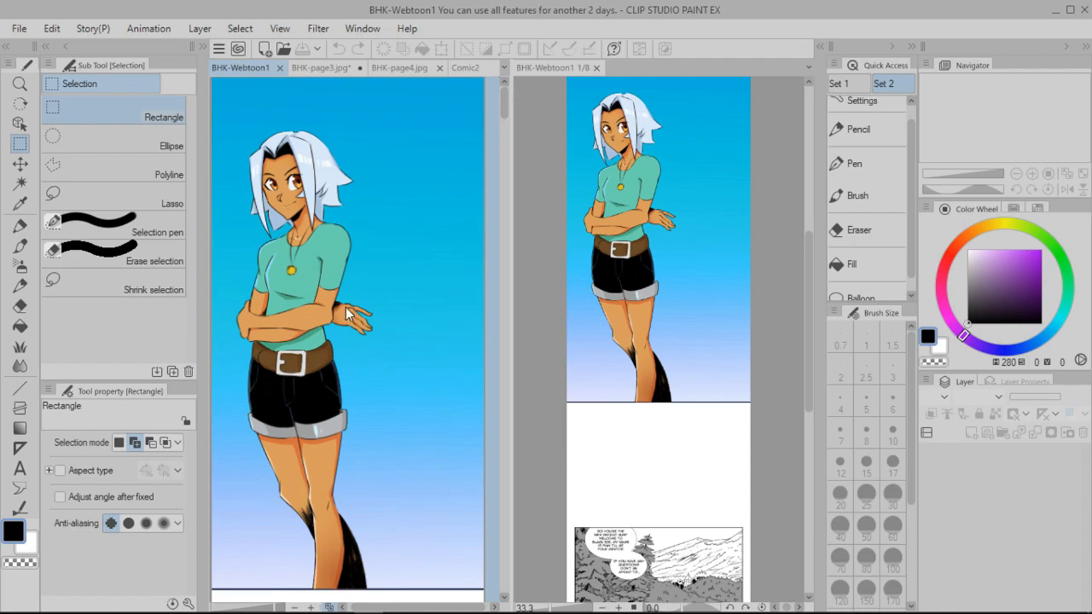
left_click_drag(504, 96, 500, 217)
left_click_drag(501, 221, 511, 118)
left_click_drag(810, 297, 812, 313)
left_click_drag(507, 133, 506, 147)
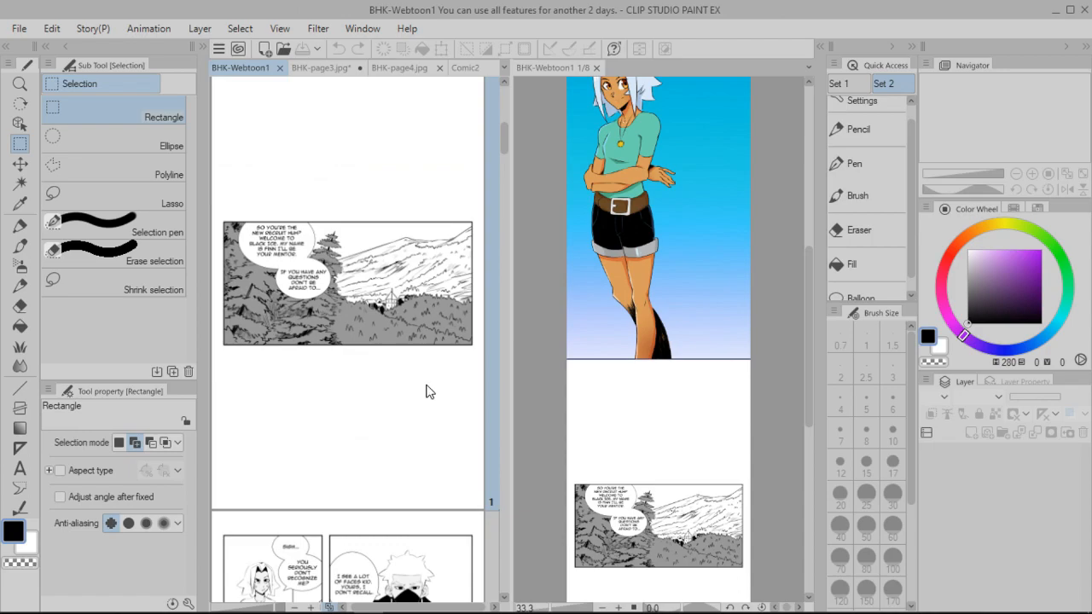
left_click_drag(504, 133, 504, 184)
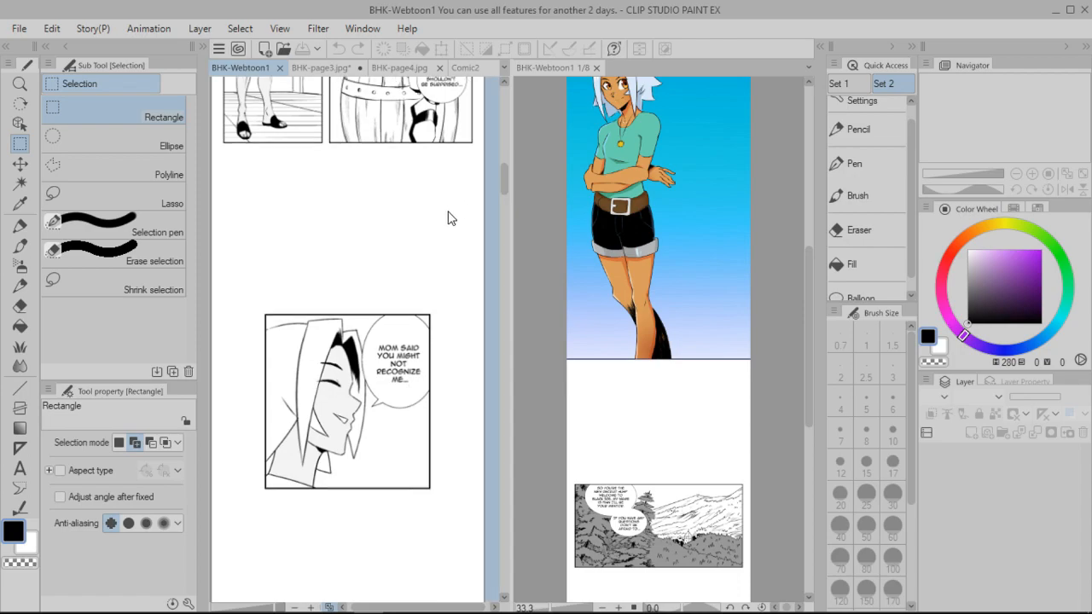
- Open page 2 of BHK-Webtoon1 beside the overview and hide its grid
double_click(489, 127)
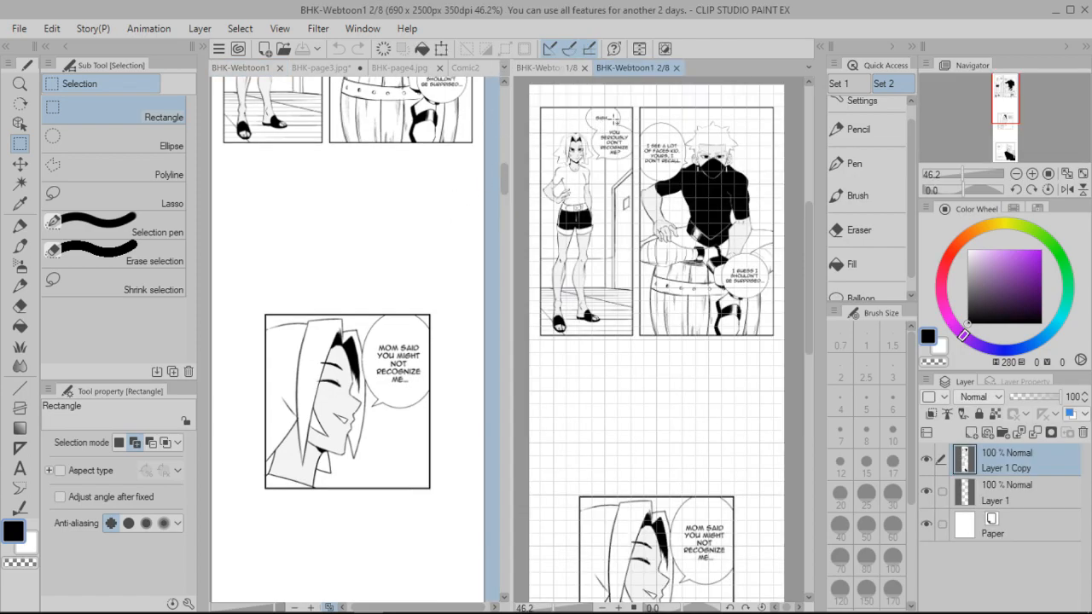
left_click_drag(806, 279, 634, 248)
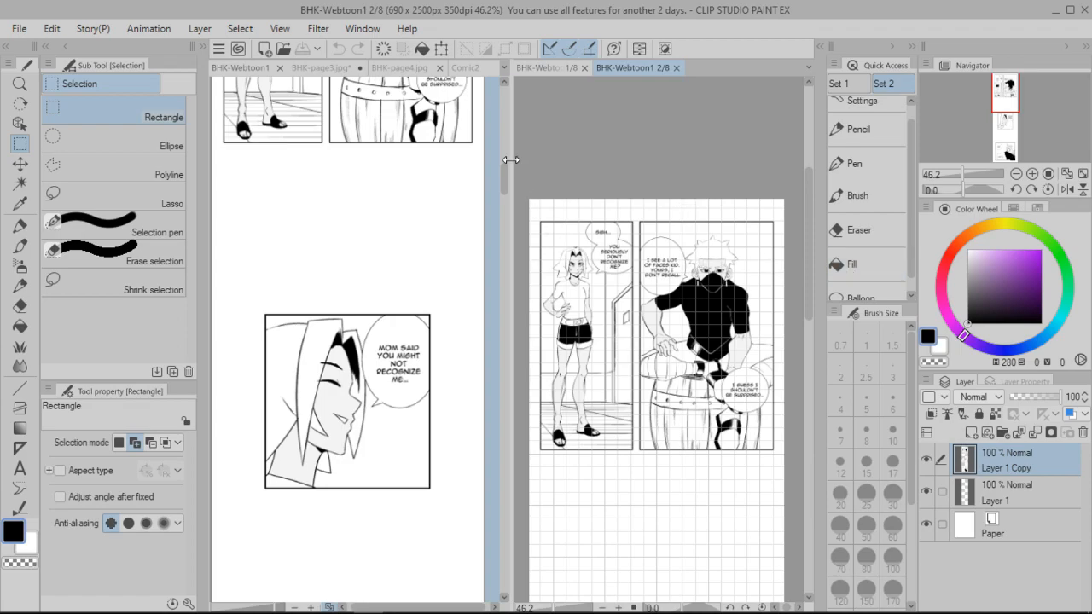
left_click(279, 28)
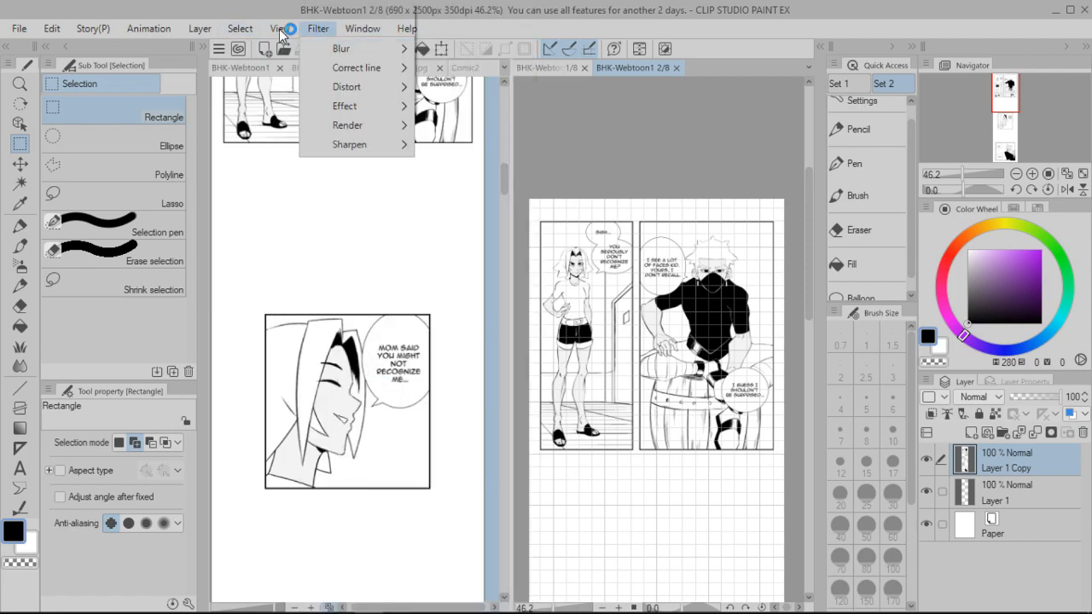
left_click(372, 353)
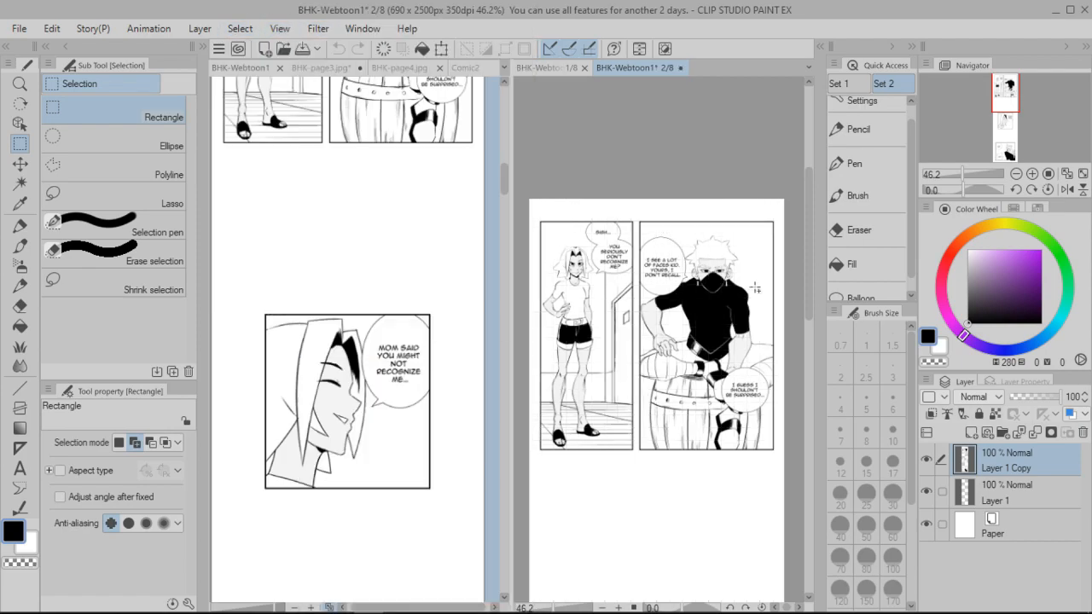
mouse_move(810, 226)
left_mouse_down()
mouse_move(810, 262)
mouse_move(808, 244)
left_mouse_up()
- Show the grid on page 2 again and return to the panels around the page 1 and 2 boundary in the overview
left_click(277, 29)
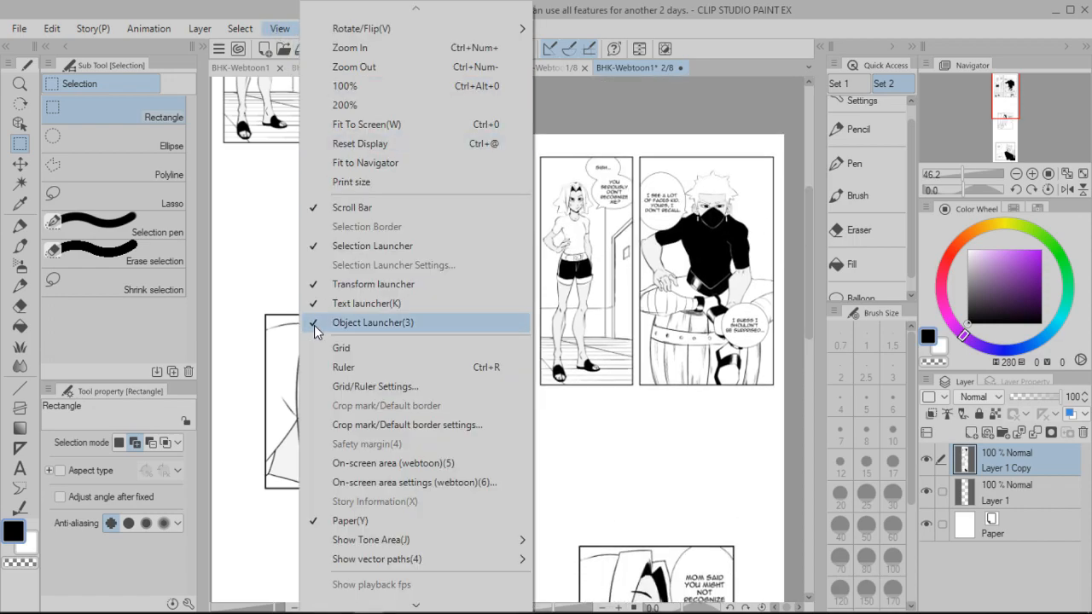
left_click(347, 353)
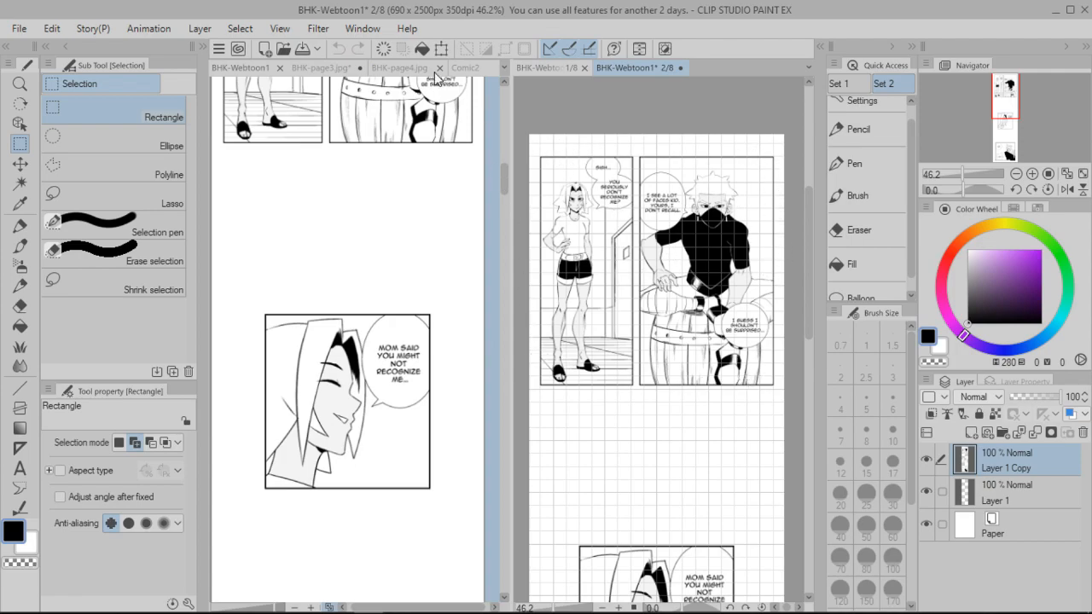
left_click(280, 28)
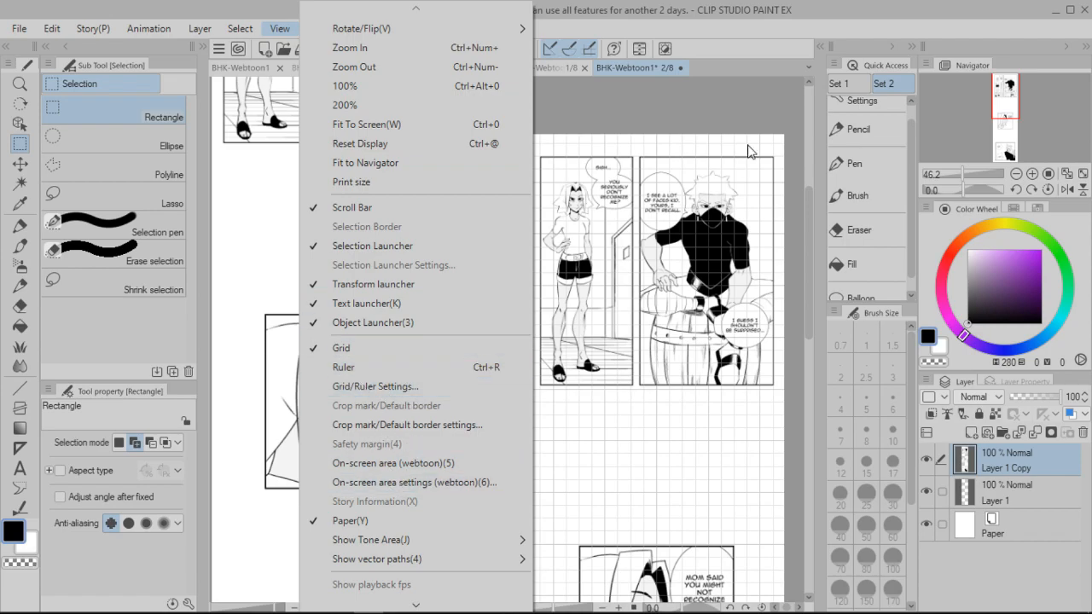
left_click(710, 101)
left_click_drag(503, 168, 503, 155)
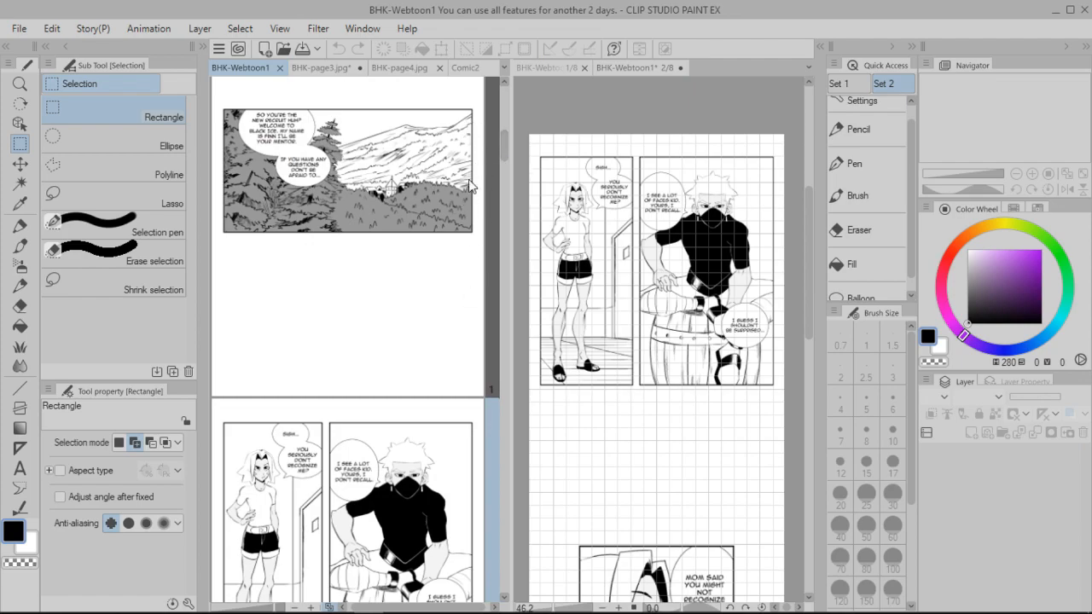
- Review the grid/ruler settings of BHK-Webtoon1 page 2 and leave the dialog without changes
left_click_drag(503, 149, 484, 110)
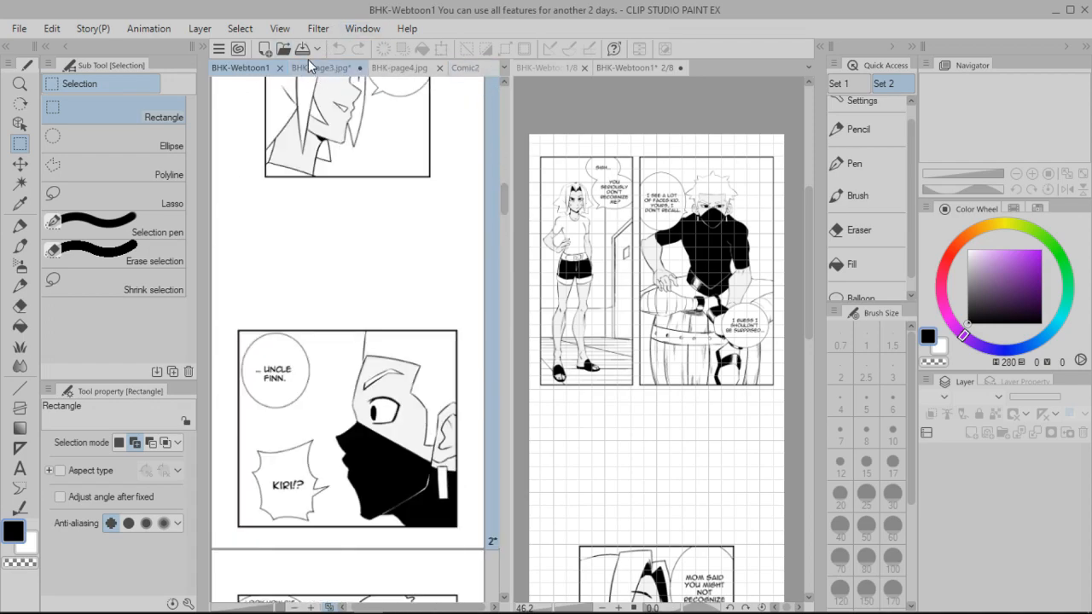
left_click(284, 31)
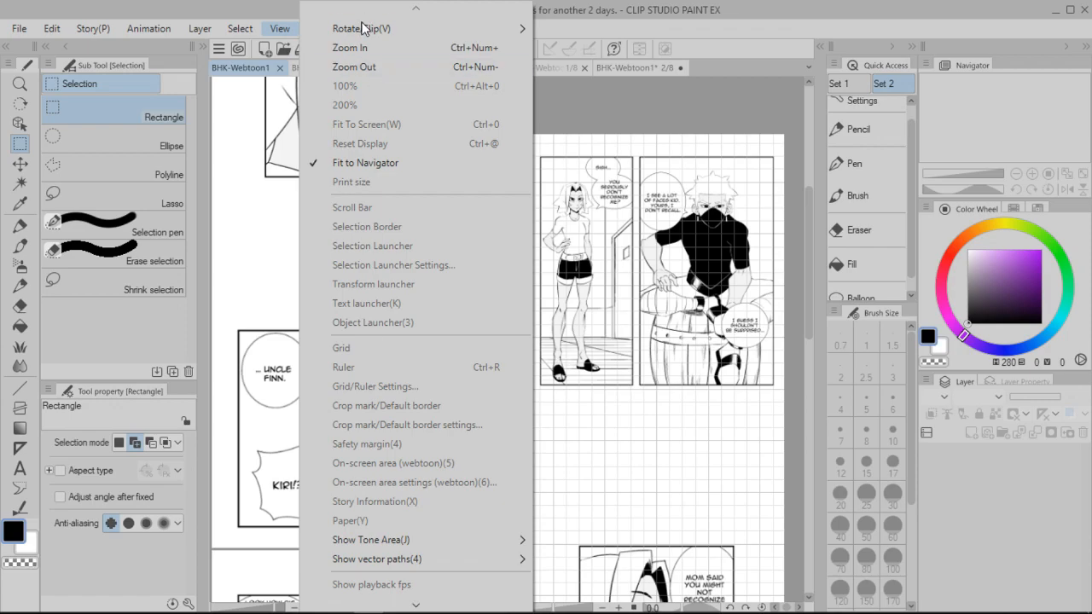
left_click(617, 106)
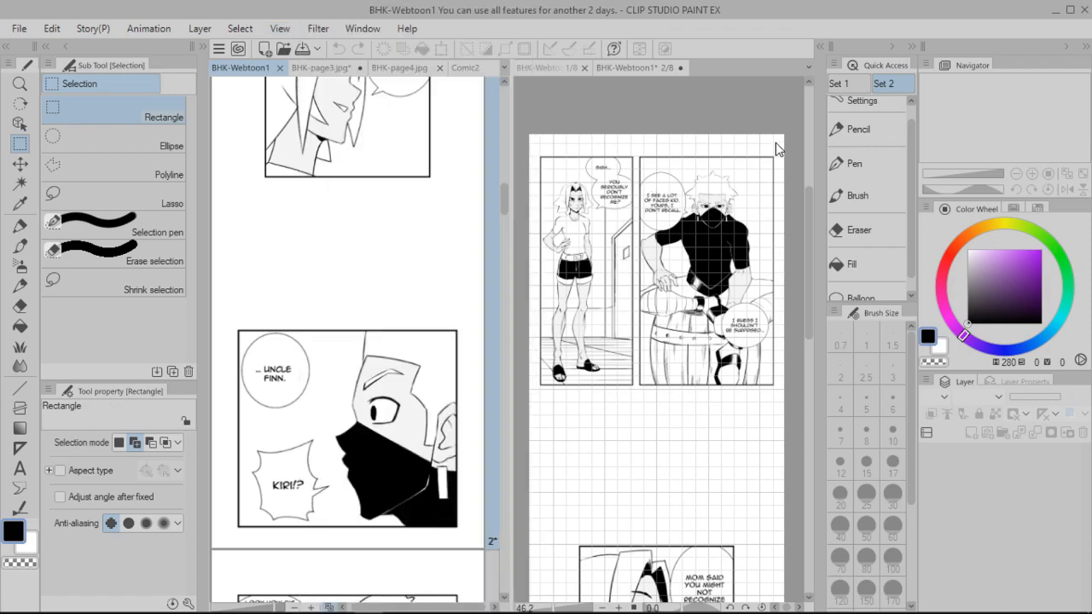
left_click(636, 67)
left_click(280, 28)
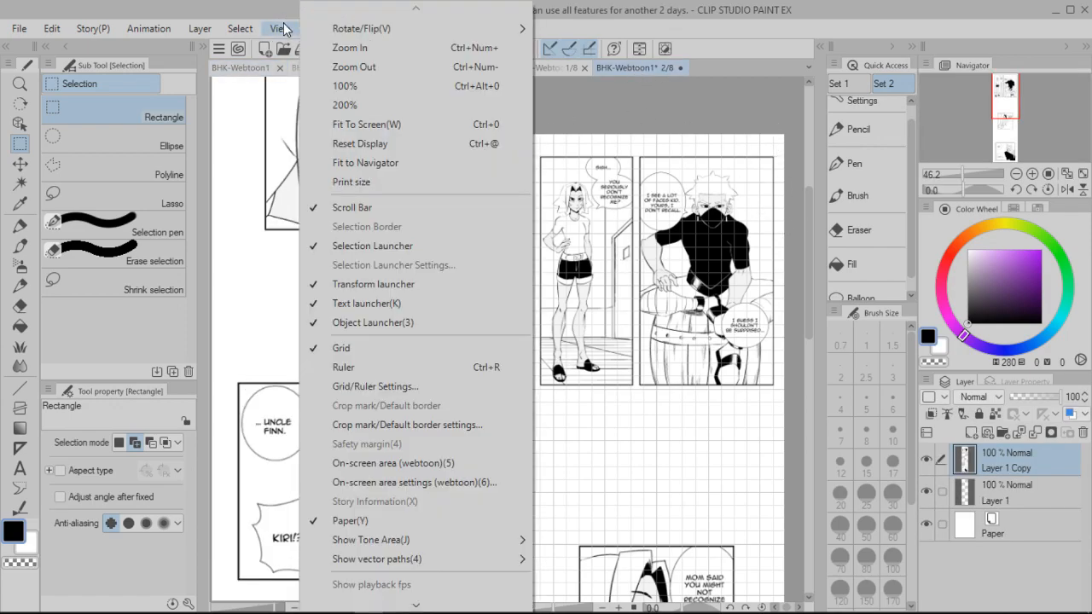
left_click(398, 387)
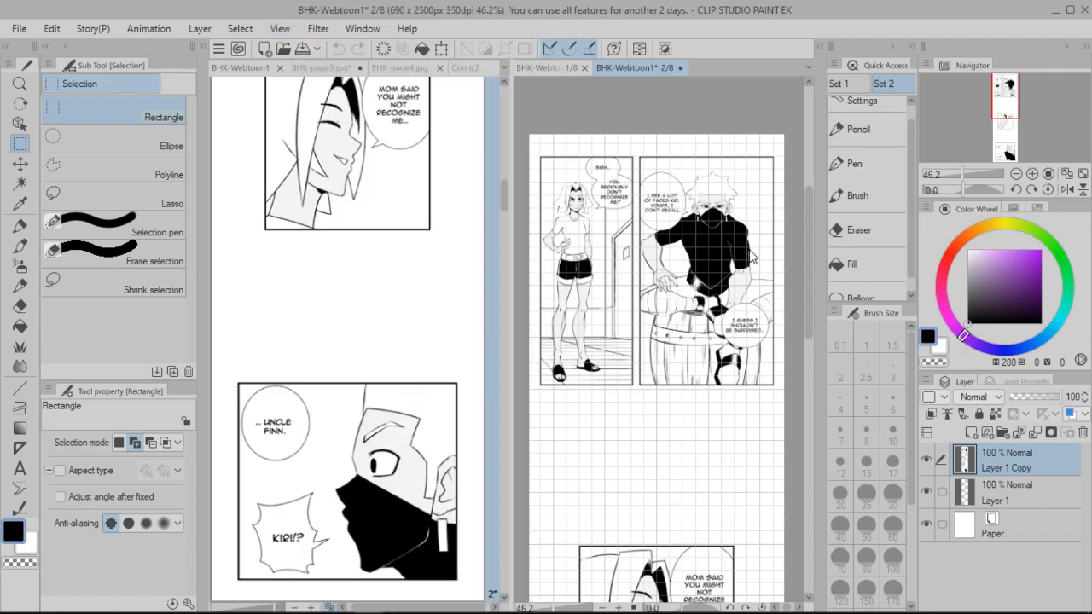
left_click_drag(897, 170, 351, 140)
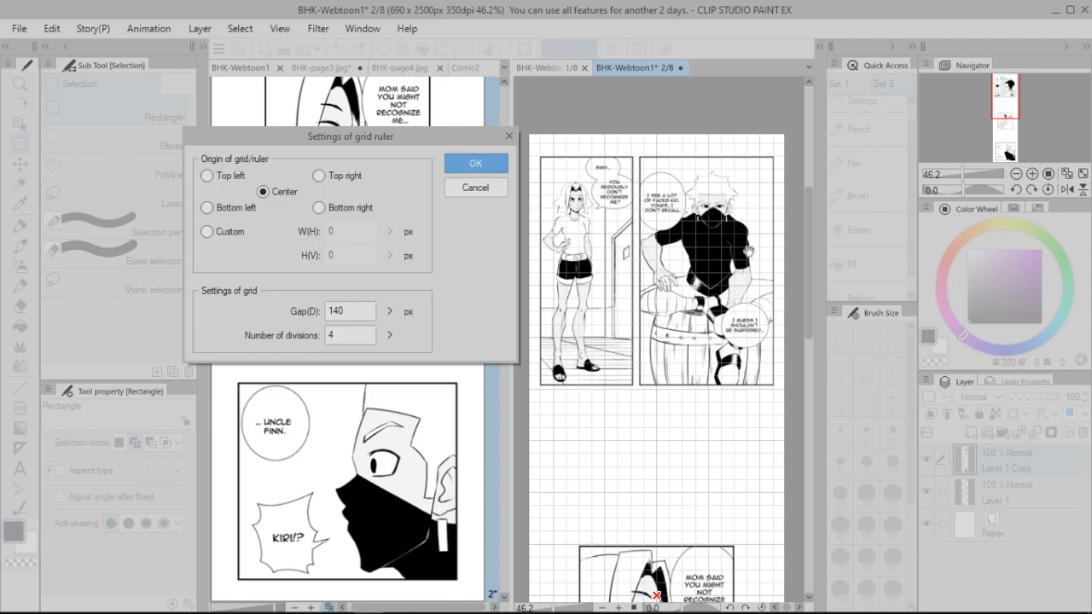
left_click(492, 195)
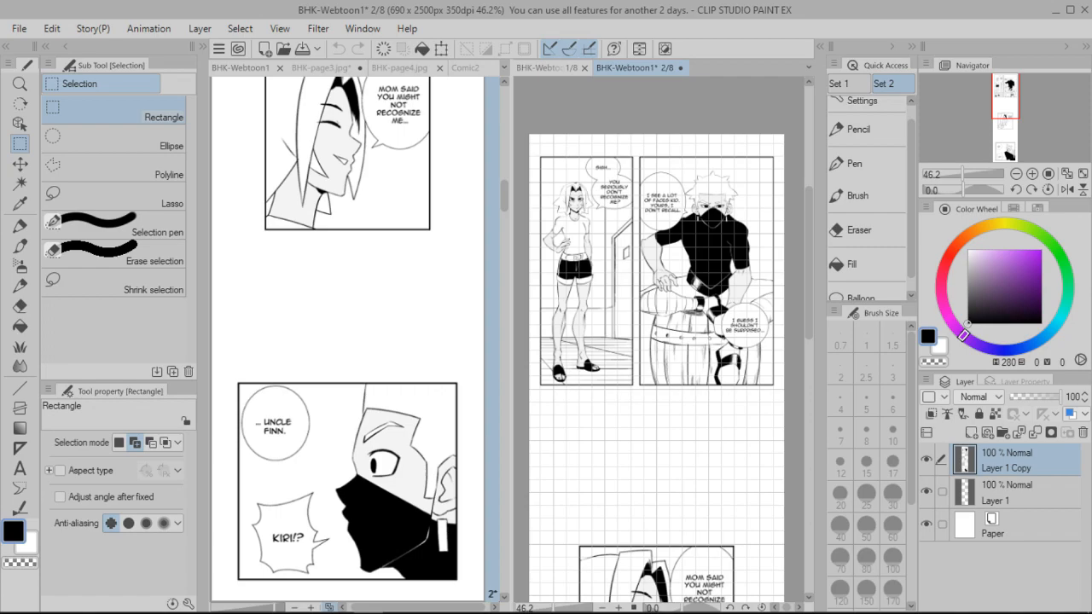
- Bring up page 1 of BHK-Webtoon1 beside the page overview and compare its title picture and first panel
left_click(545, 67)
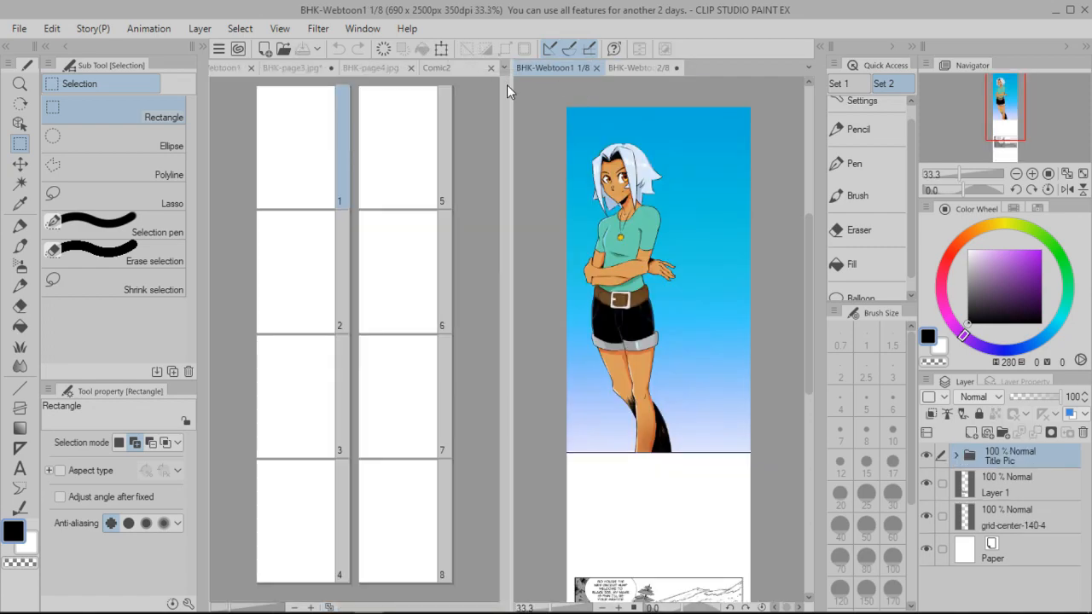
left_click(229, 69)
left_click_drag(508, 141, 507, 106)
left_click_drag(808, 261, 798, 283)
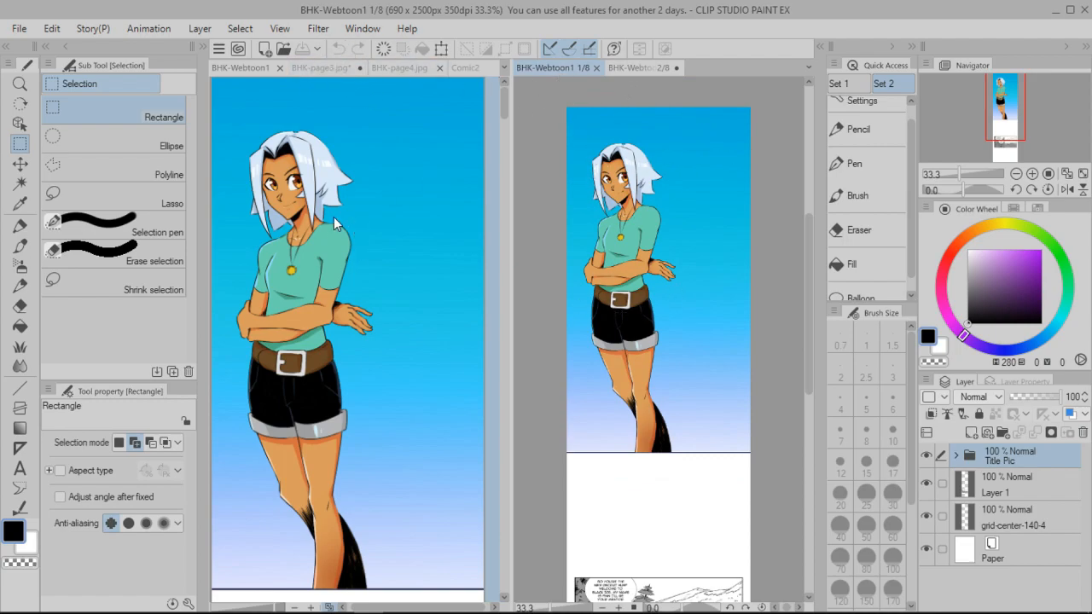
left_click_drag(505, 113, 506, 138)
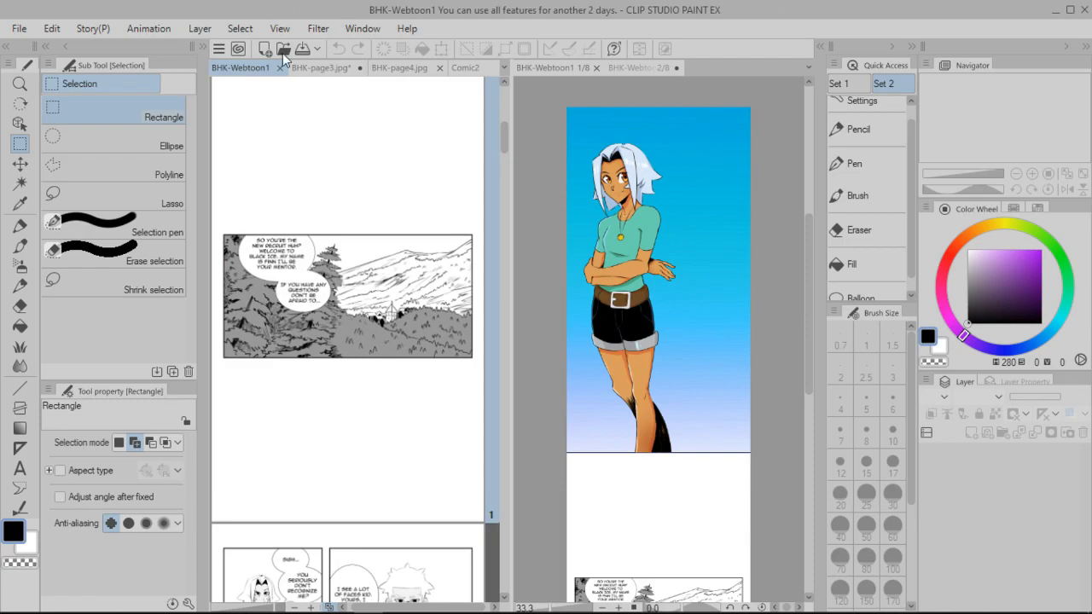
- Turn on the webtoon on-screen area for page 1 of BHK-Webtoon1 and examine which part of the page it covers
left_click(605, 86)
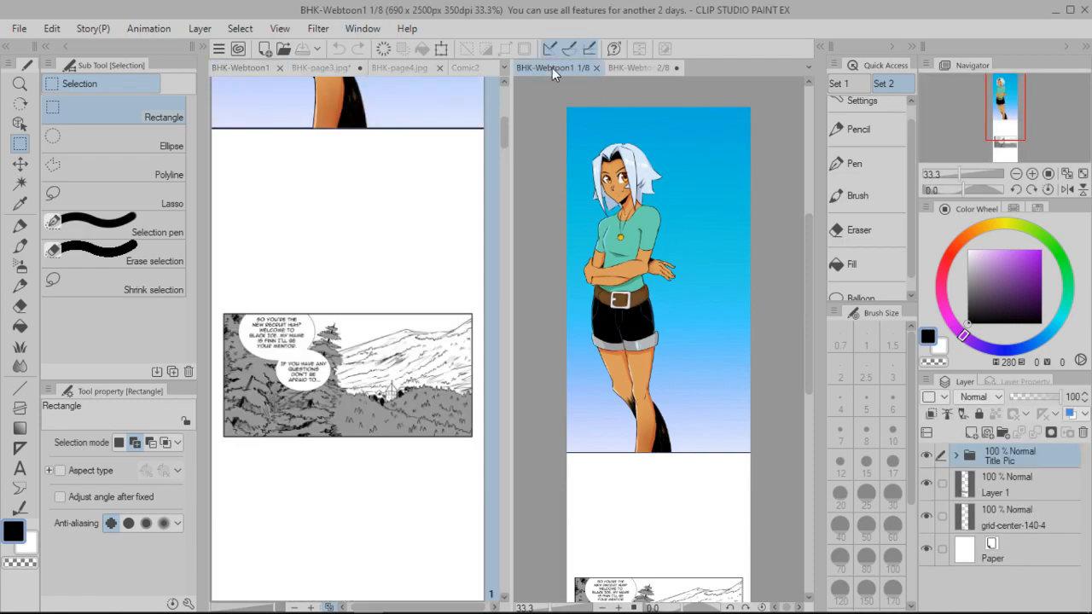
left_click(280, 29)
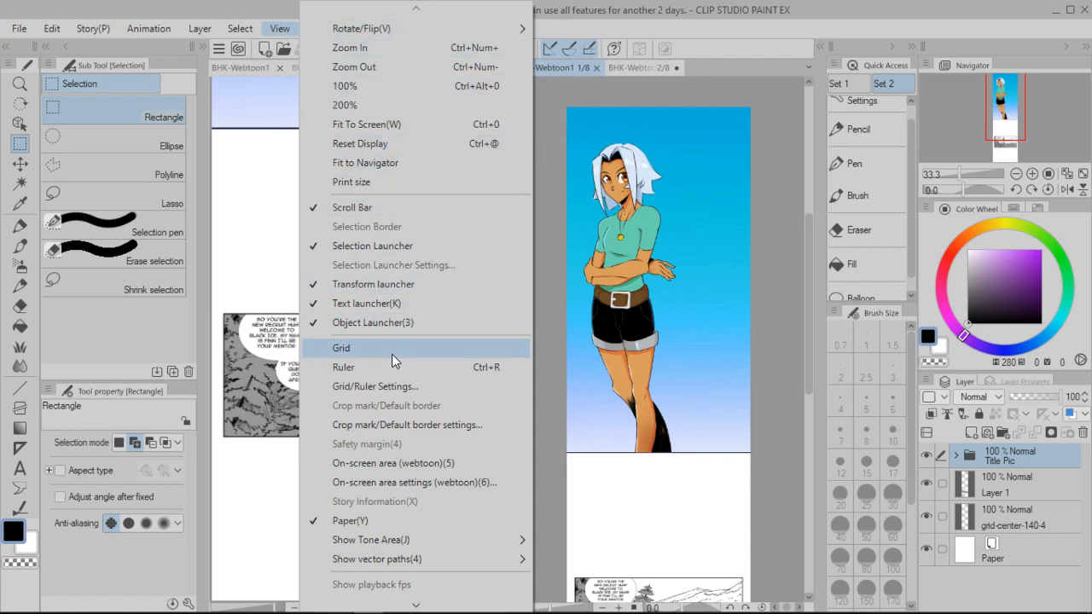
left_click(398, 465)
scroll(809, 233, "up", 2)
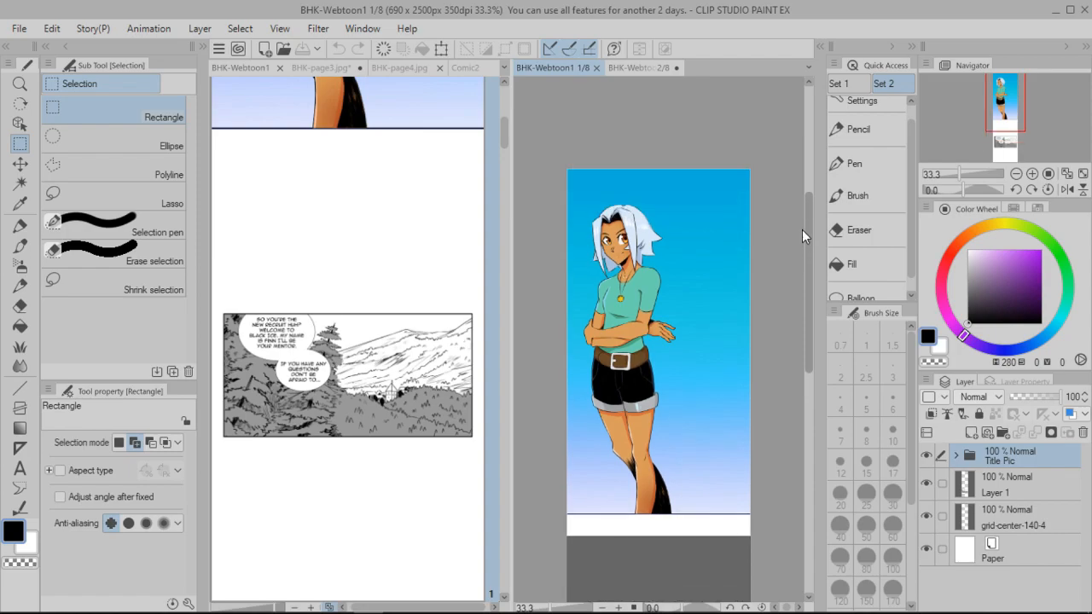
scroll(741, 346, "down", 9)
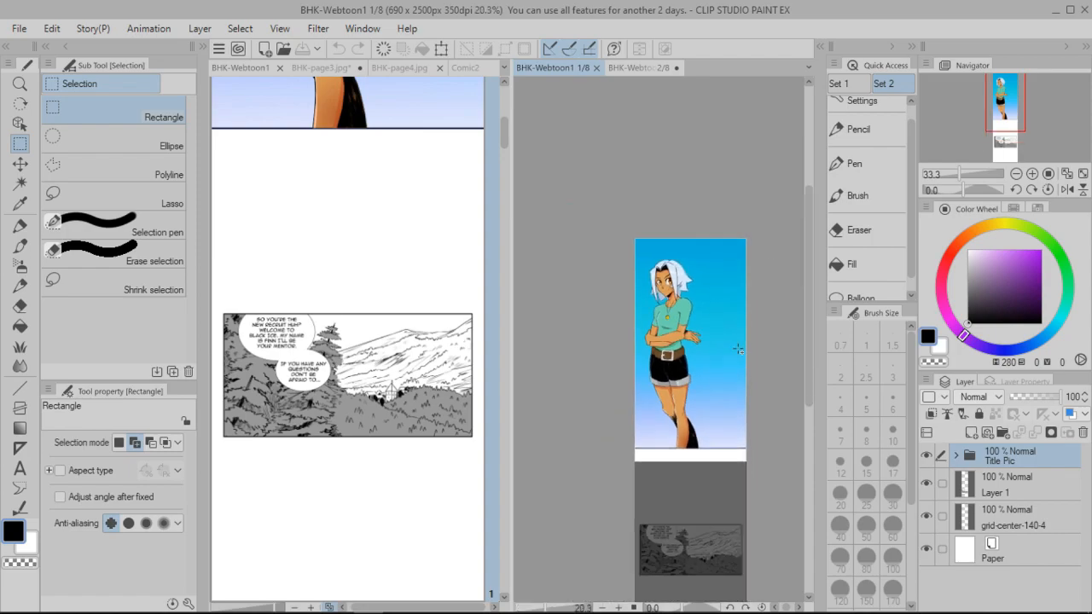
scroll(730, 429, "up", 1)
mouse_move(809, 280)
left_mouse_down()
mouse_move(805, 358)
mouse_move(804, 260)
mouse_move(803, 350)
mouse_move(808, 279)
left_mouse_up()
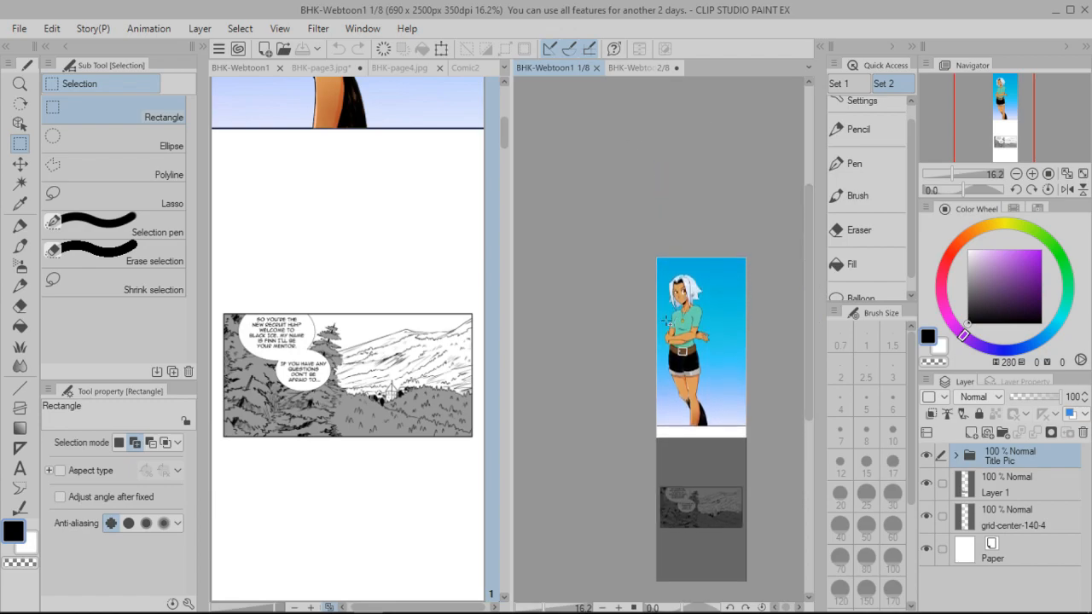
- Hide the grid on page 2 of BHK-Webtoon1, turn on its webtoon on-screen area and examine the covered panels
left_click(655, 72)
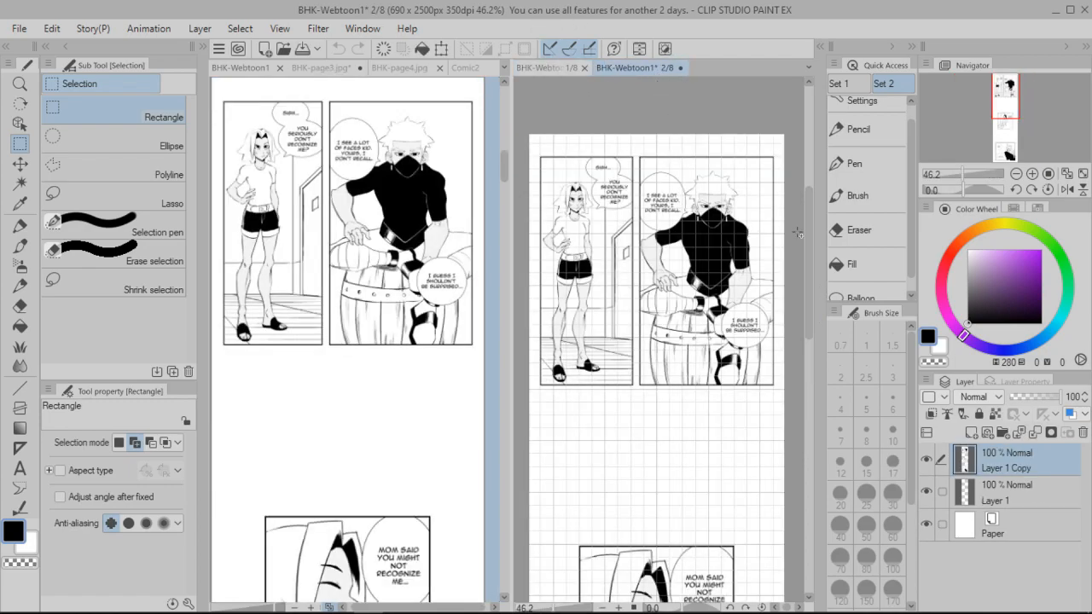
left_click(239, 28)
mouse_move(281, 29)
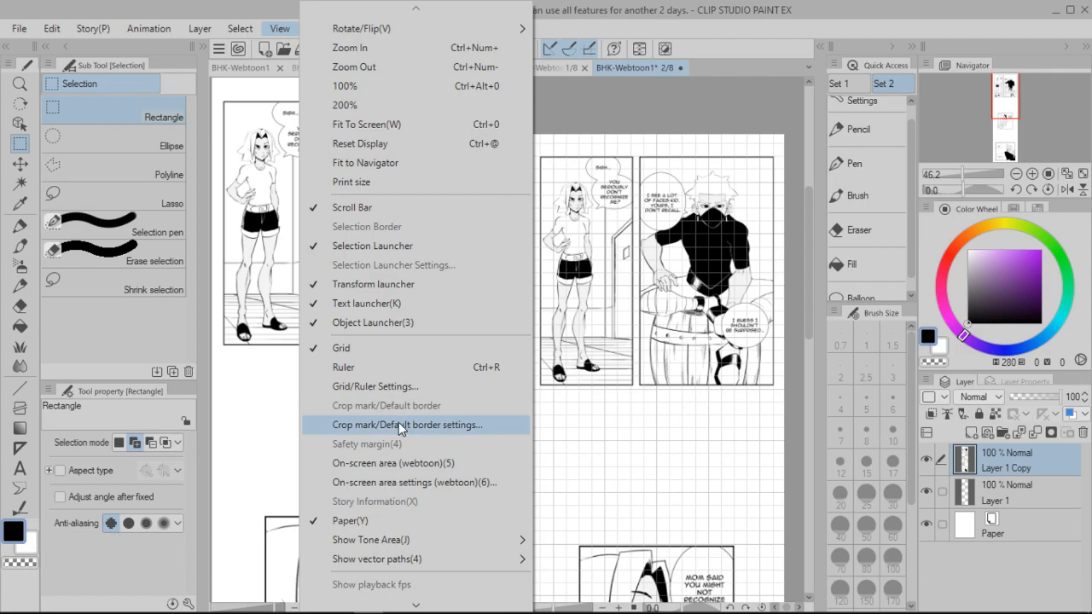
left_click(348, 347)
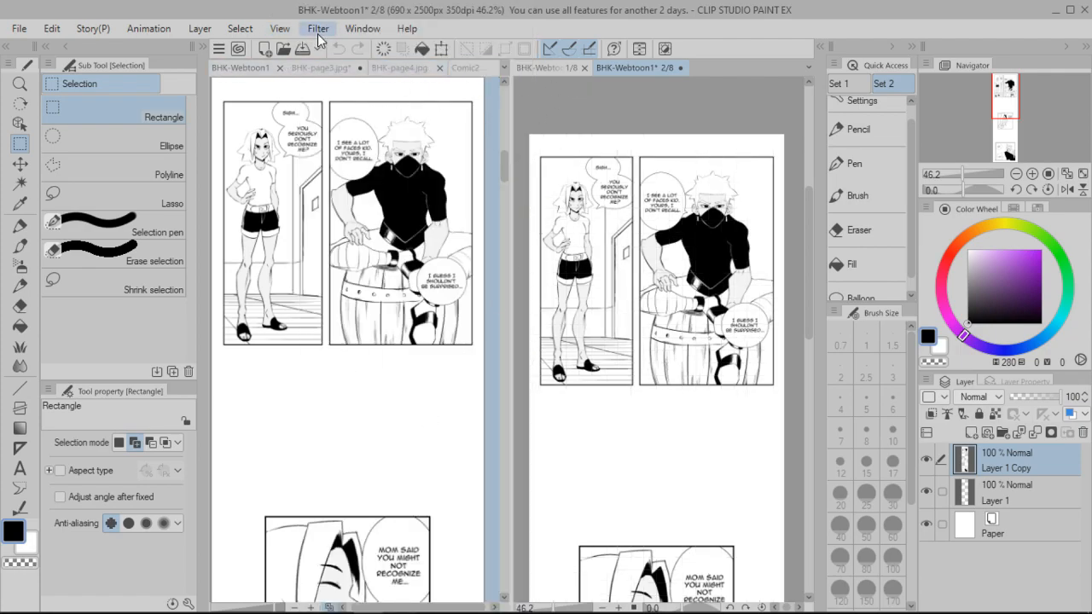
left_click(279, 28)
left_click(415, 481)
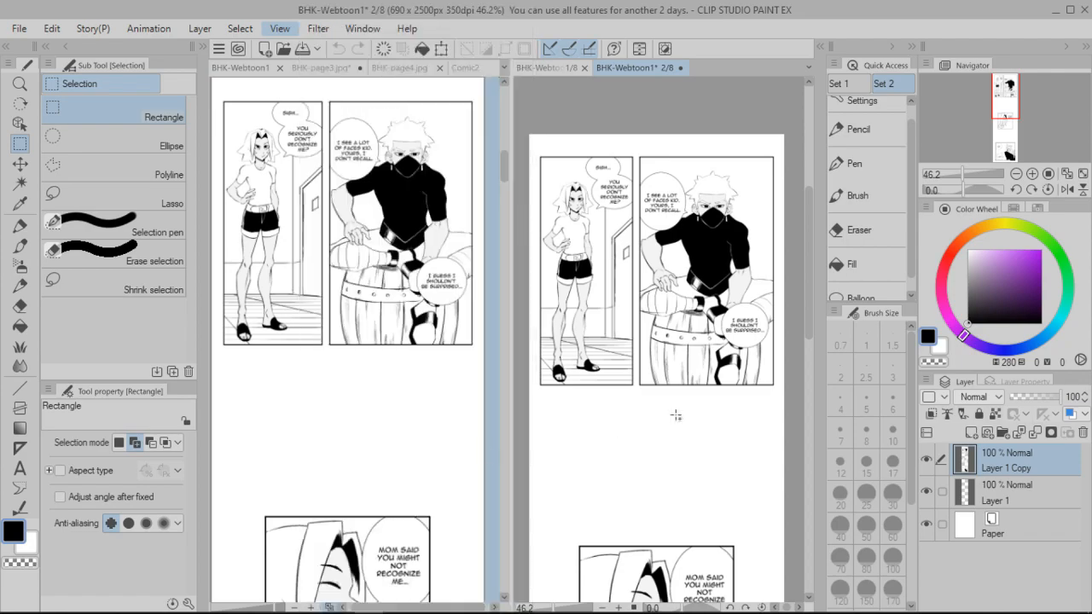
scroll(731, 321, "down", 2)
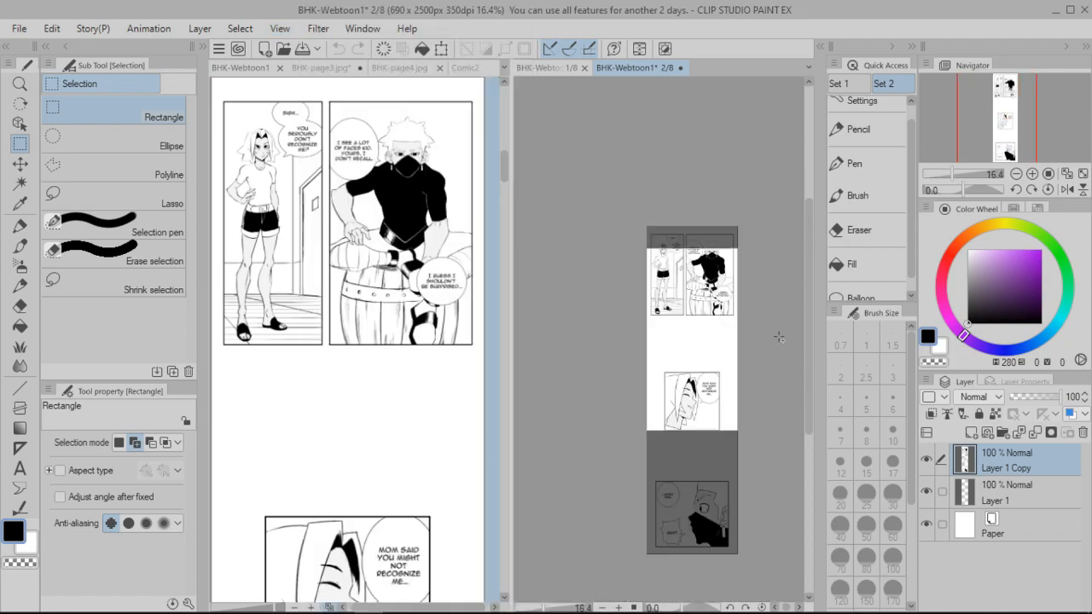
left_click_drag(808, 300, 805, 279)
scroll(731, 414, "up", 1)
left_click_drag(807, 325, 809, 478)
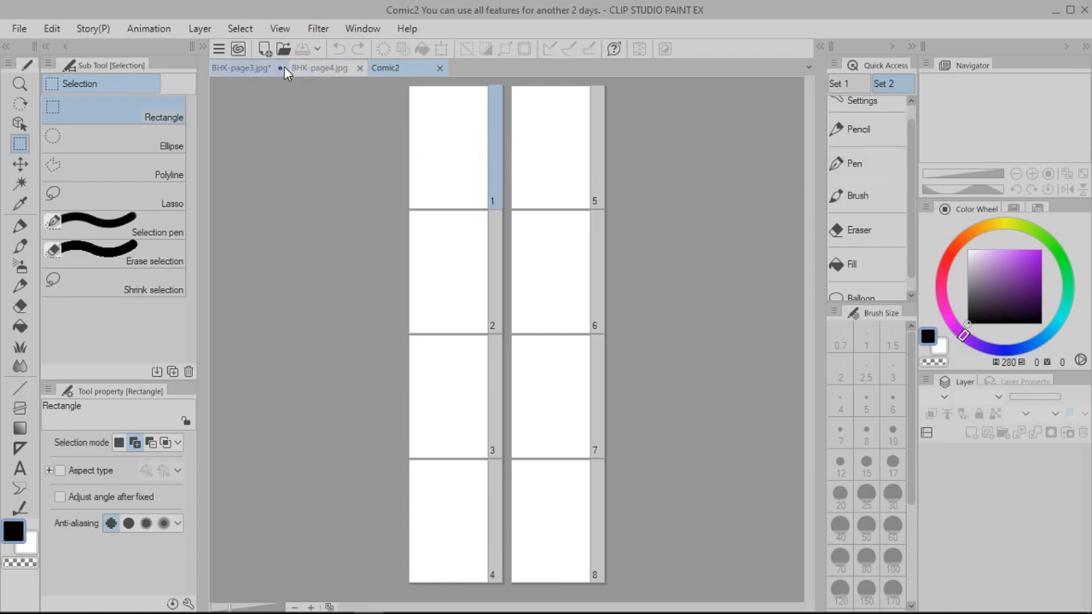
- Look over BHK-page3 and BHK-page4, then open page 1 of Comic2 and dock its canvas beside the page overview
left_click(248, 67)
left_click(330, 68)
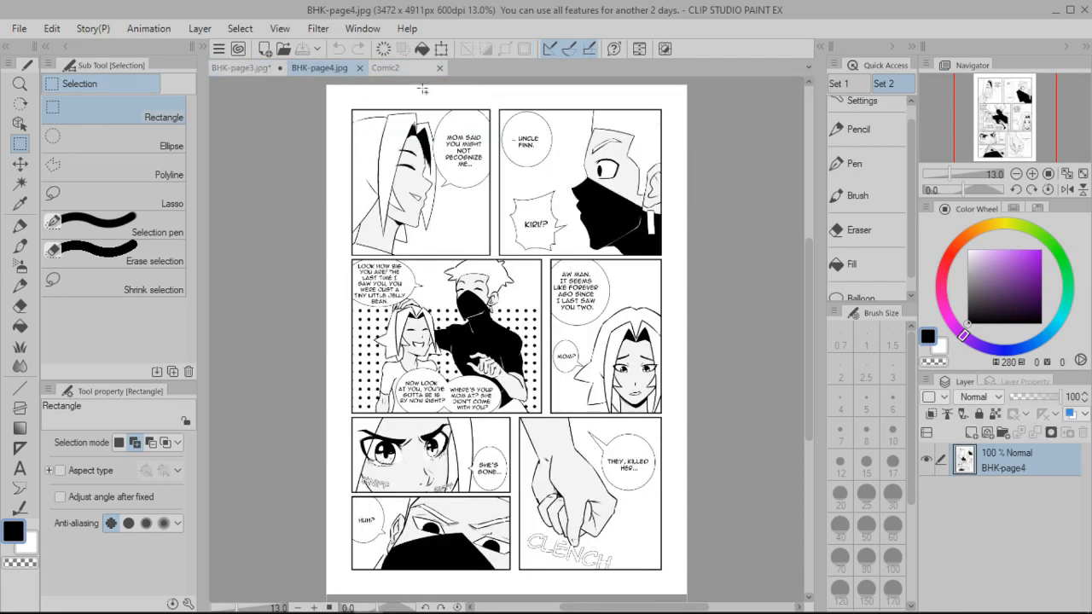
left_click(404, 70)
double_click(494, 170)
left_click_drag(242, 247, 809, 81)
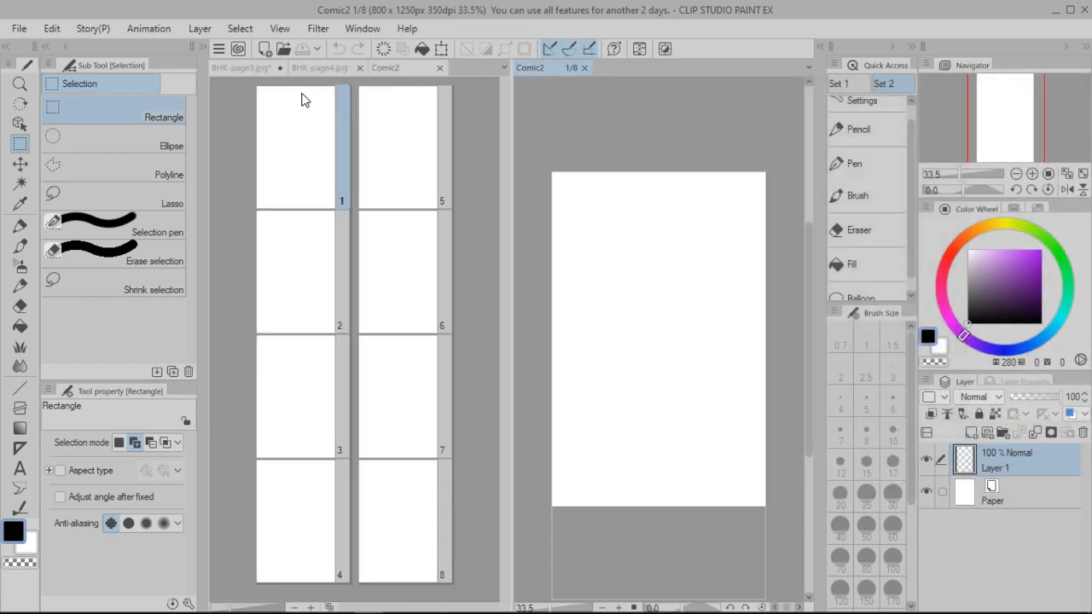
- Show BHK-page3 beside page 1 of Comic2 and paste the copied BHK-page3 artwork onto that page
left_click(235, 67)
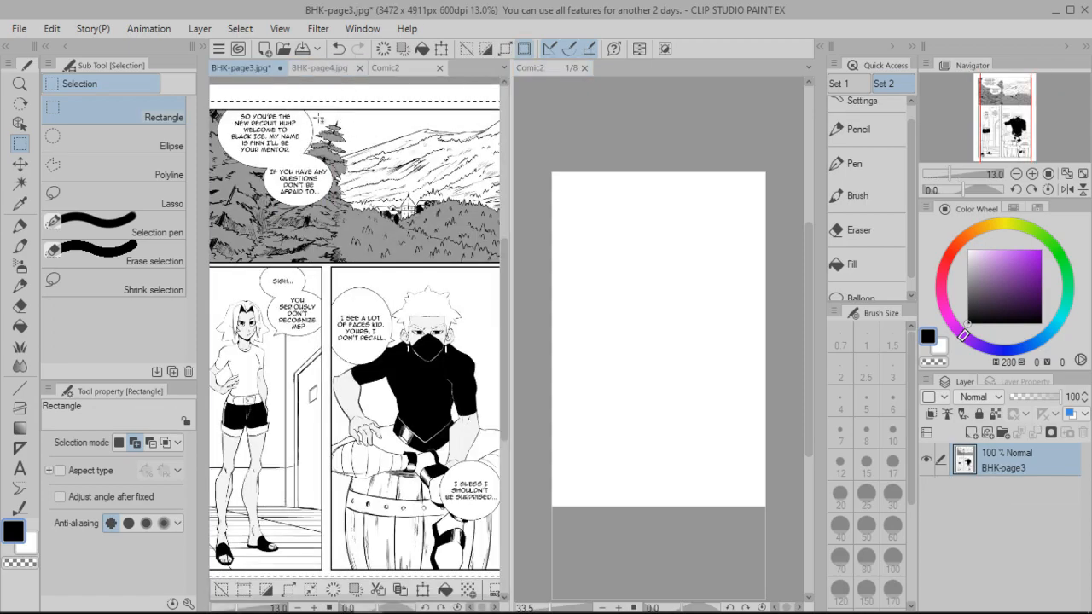
left_click(670, 242)
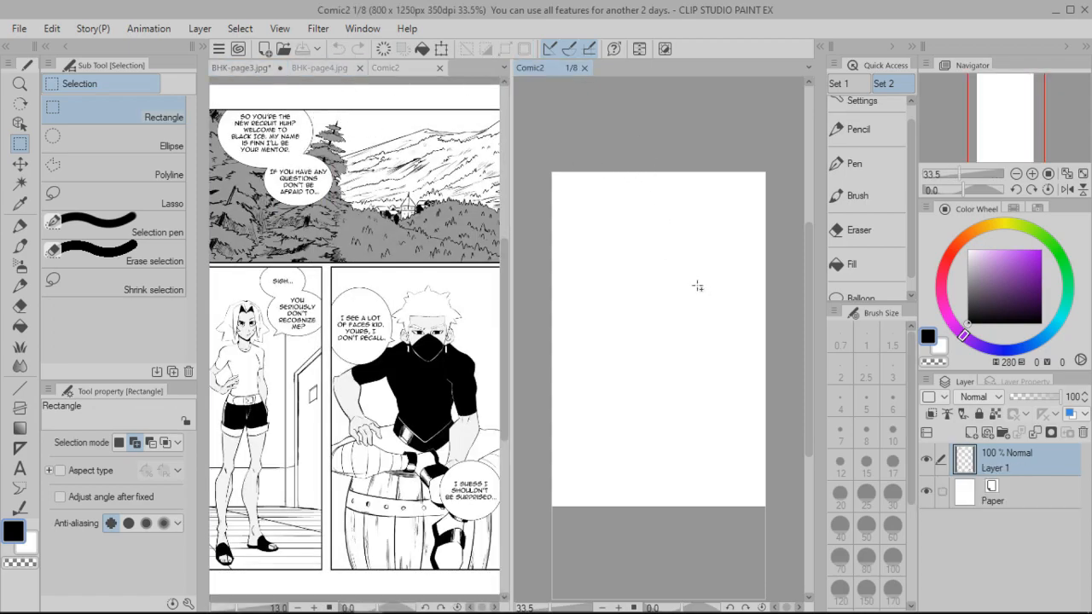
key("ctrl+v")
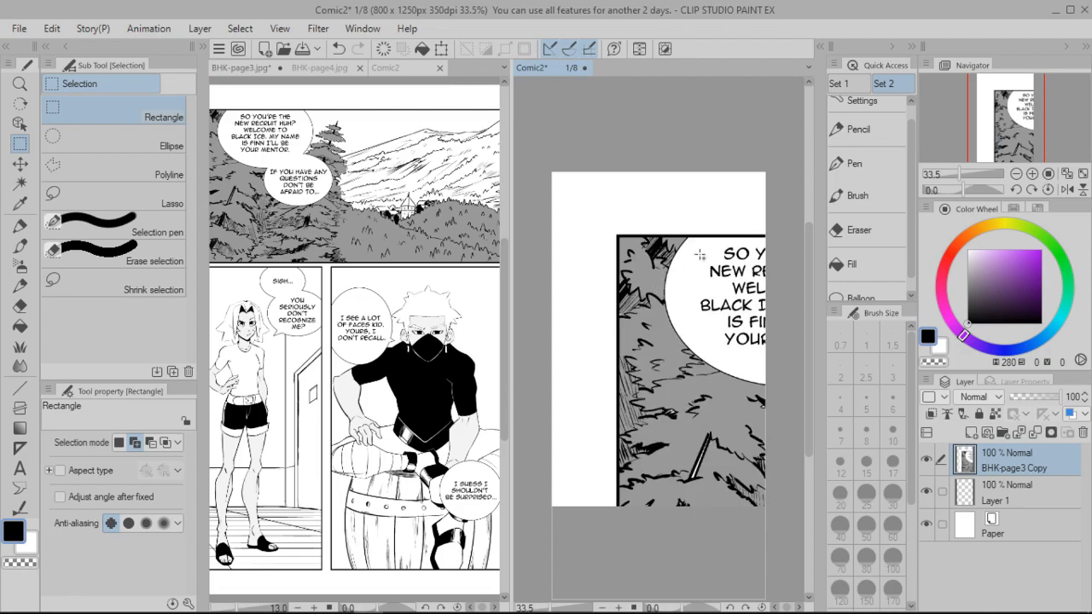
- Scale the pasted BHK-page3 artwork down to 23% and centre it horizontally in the on-screen area of Comic2's page 1
key("ctrl+t")
scroll(708, 242, "down", 5)
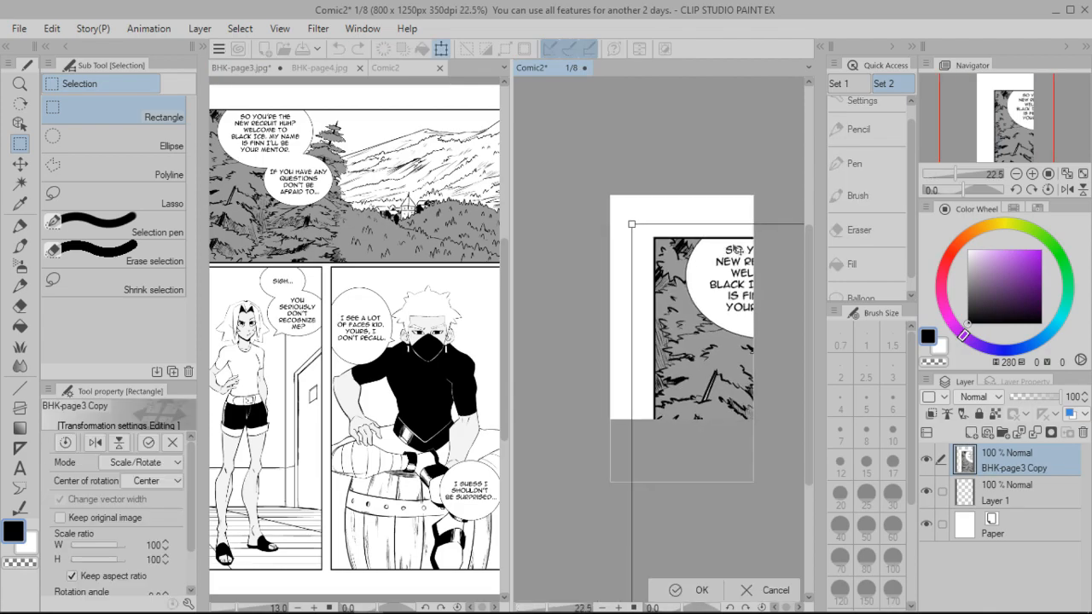
left_click_drag(970, 121, 1034, 180)
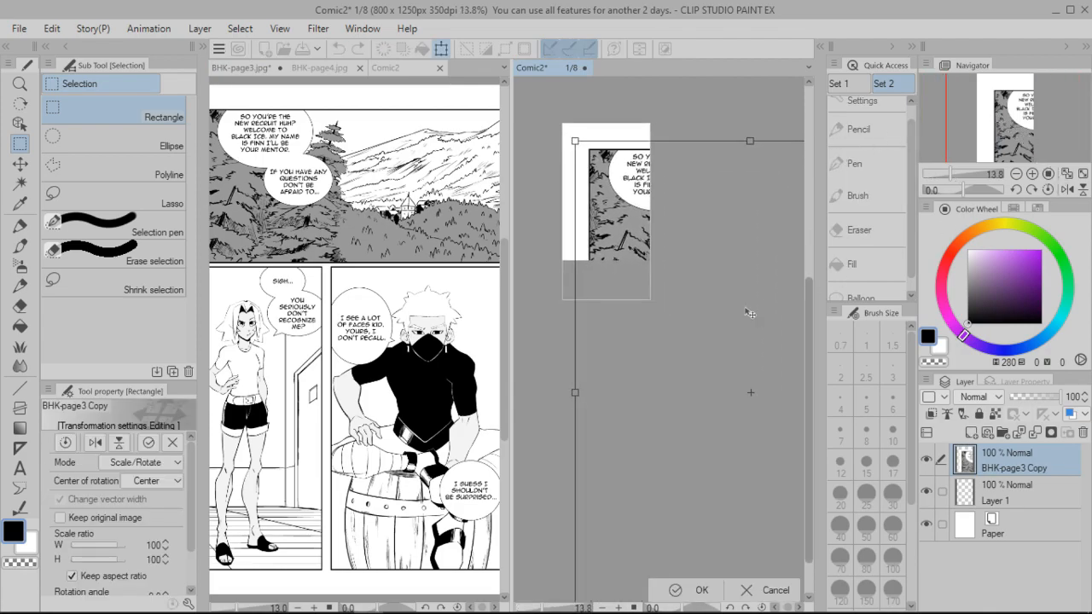
left_click_drag(574, 140, 580, 165)
left_click_drag(645, 197, 614, 166)
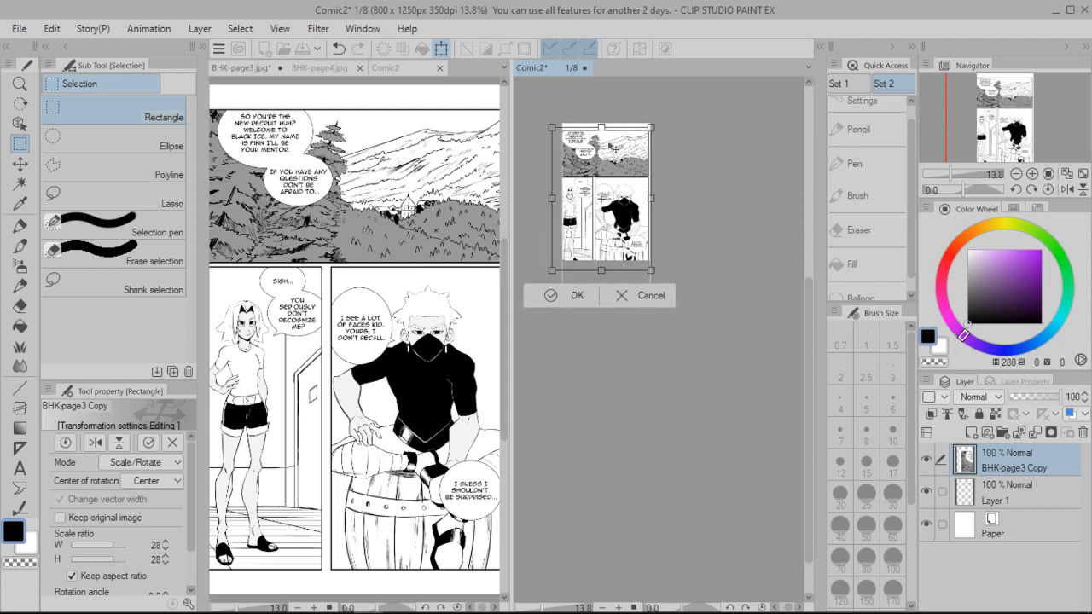
scroll(690, 282, "up", 3)
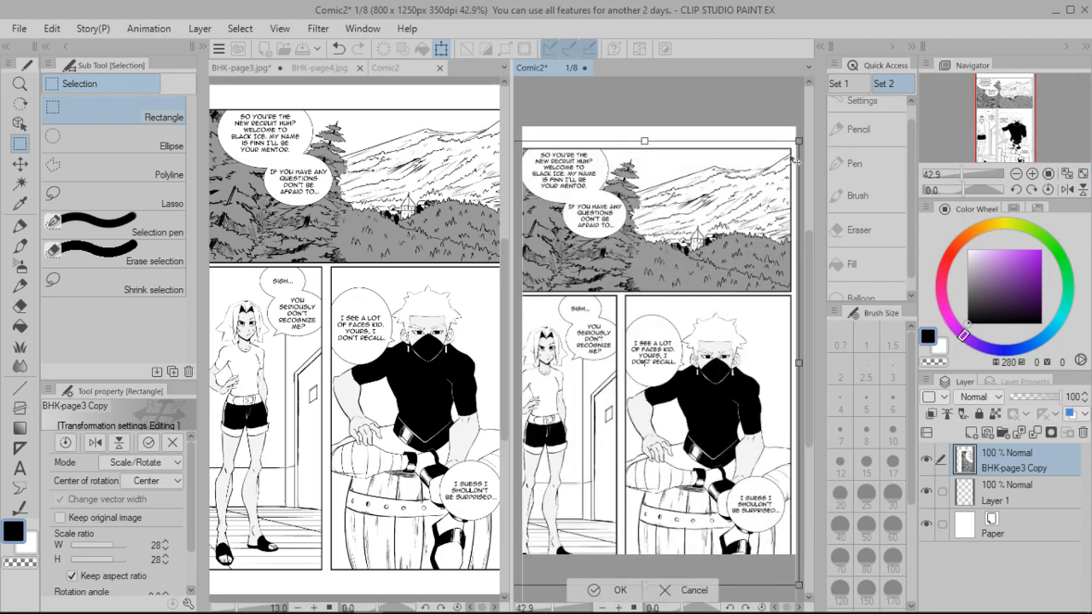
left_click_drag(796, 143, 737, 231)
left_click_drag(648, 322, 691, 278)
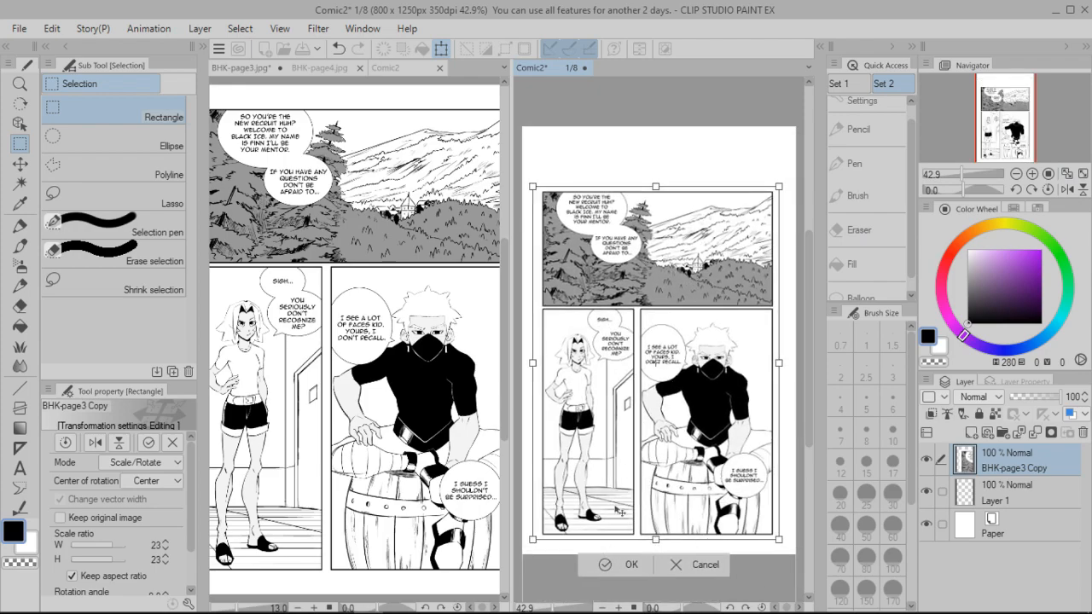
left_click(631, 570)
- Switch the webtoon on-screen area off and back on for page 1 of Comic2 and examine the placed BHK-page3 artwork
scroll(641, 184, "down", 2)
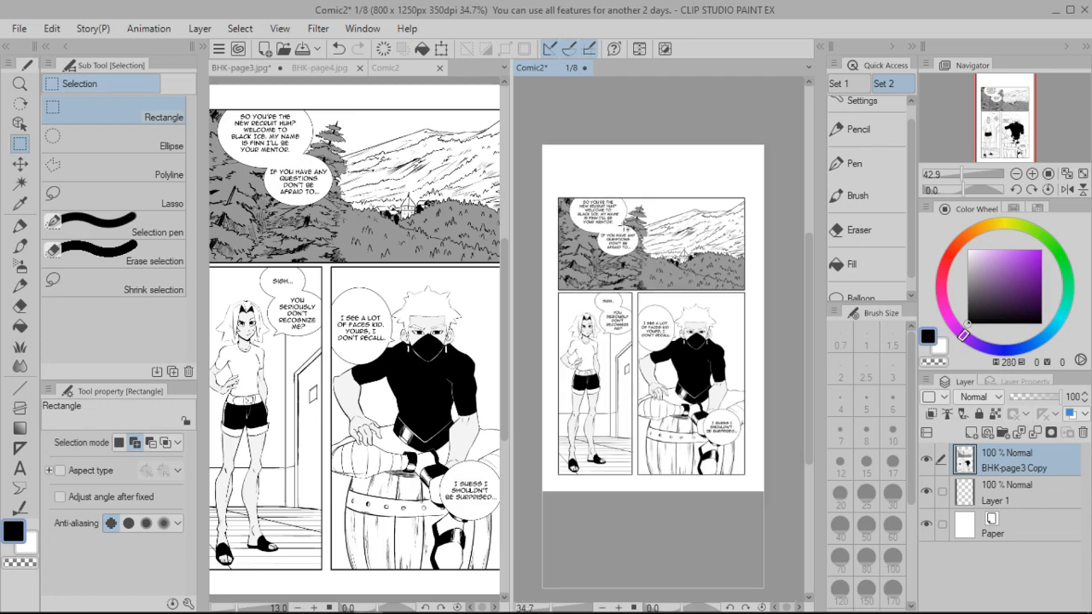
left_click(280, 28)
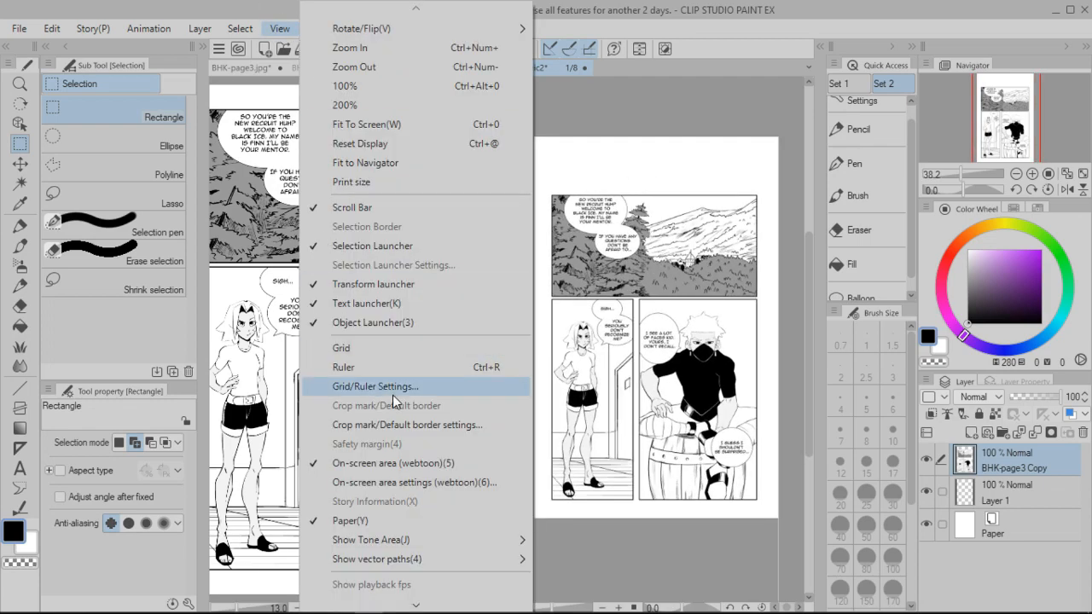
left_click(394, 465)
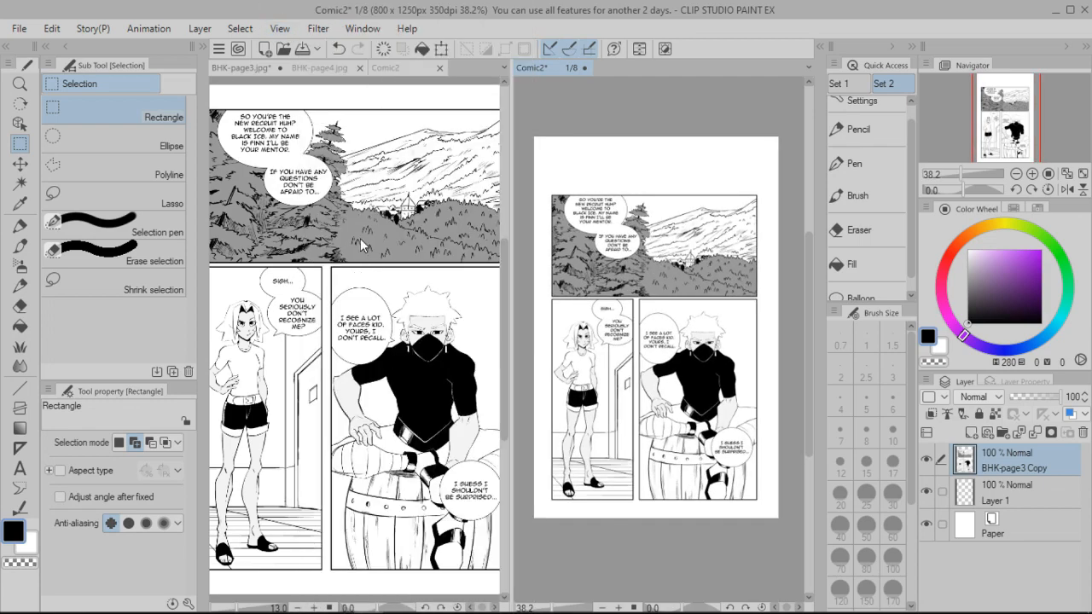
left_click(279, 28)
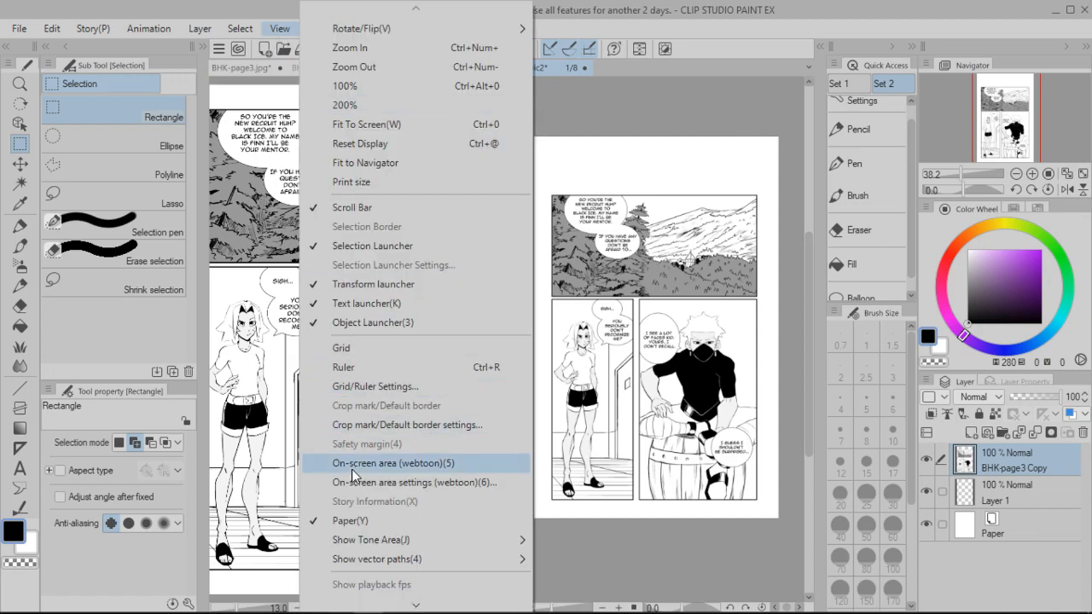
left_click(394, 465)
scroll(620, 334, "down", 3)
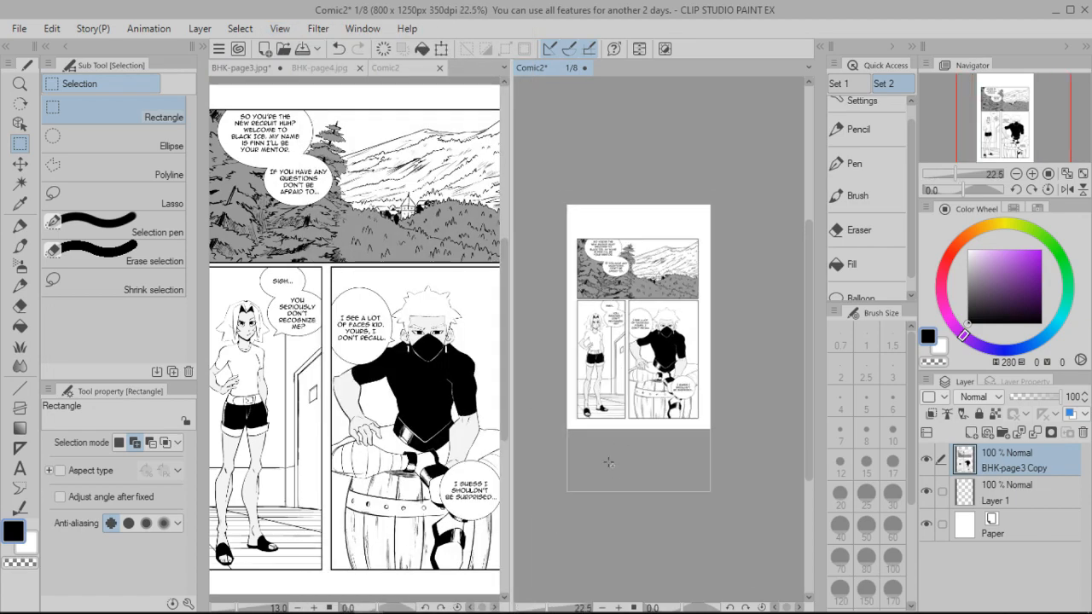
scroll(608, 466, "up", 1)
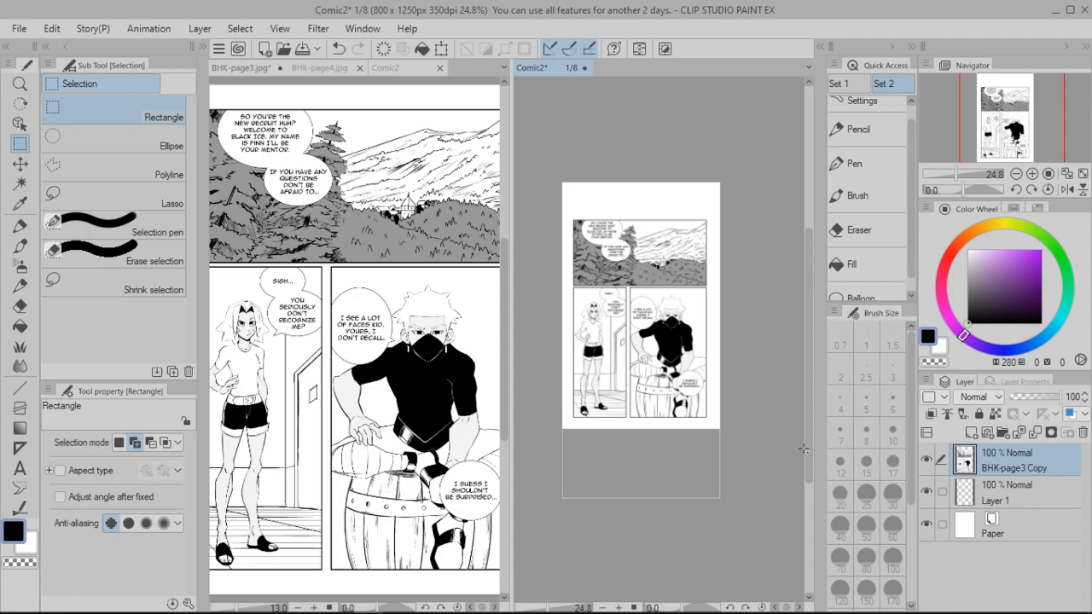
mouse_move(807, 377)
left_mouse_down()
mouse_move(809, 349)
mouse_move(803, 411)
mouse_move(803, 390)
left_mouse_up()
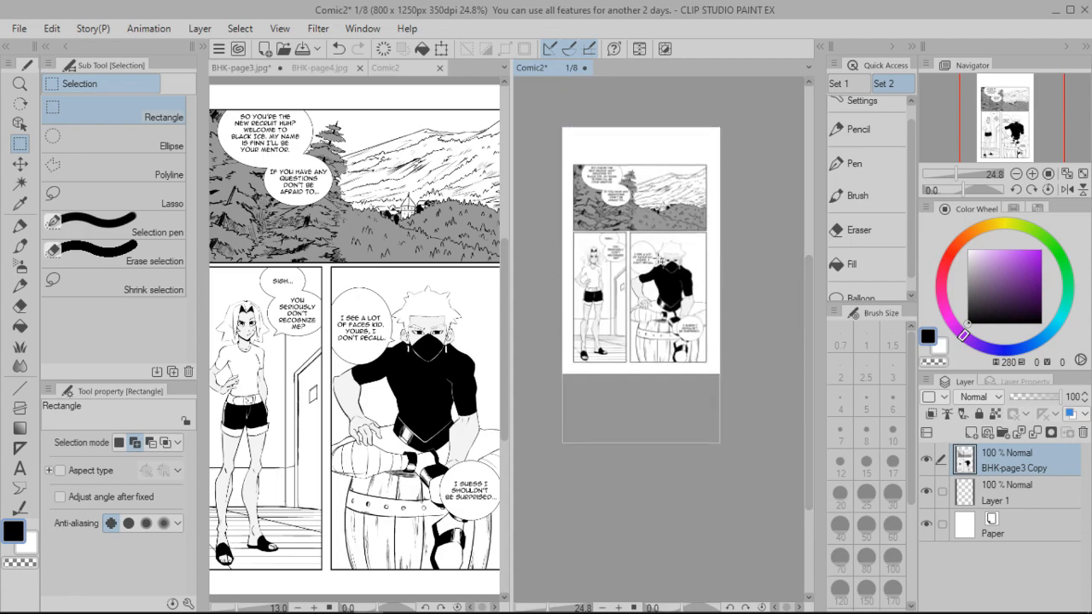
left_click_drag(809, 297, 805, 280)
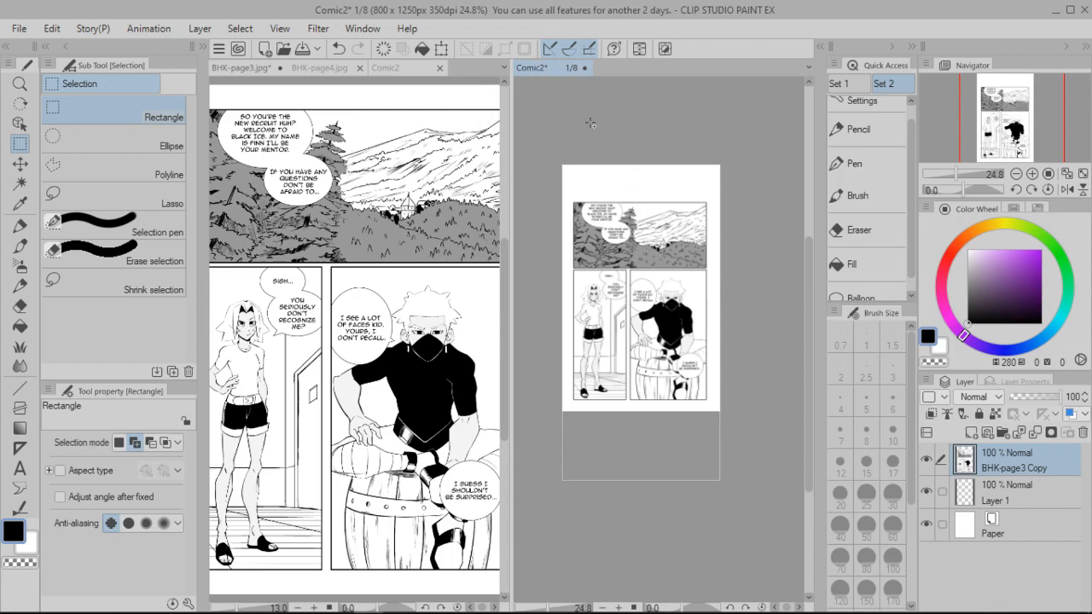
left_click(240, 33)
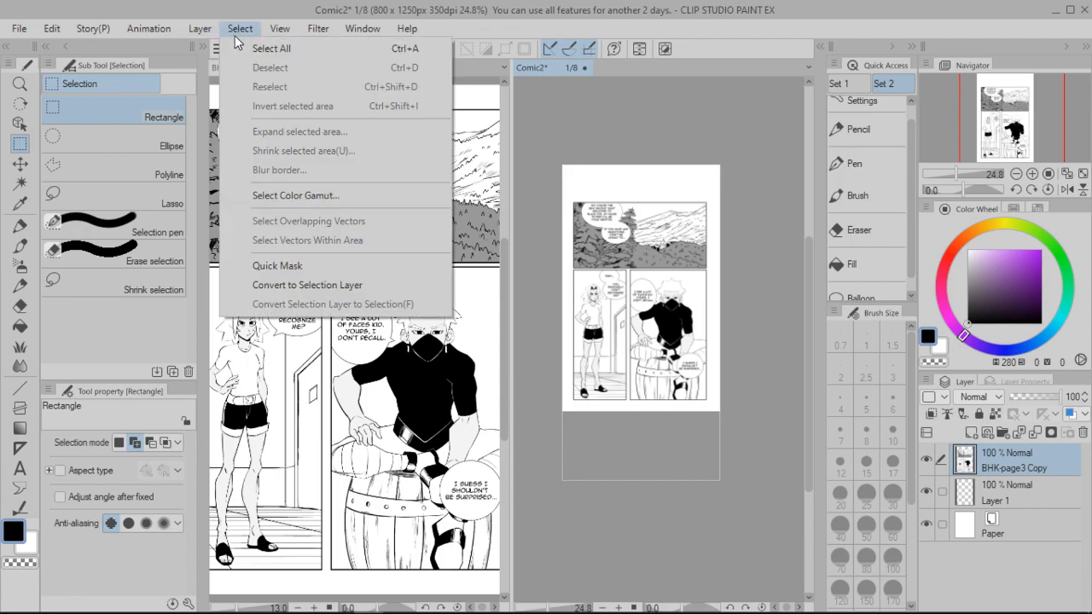
left_click(808, 270)
- Show the Comic2 page overview and open the blank page 2 beside it
left_click(393, 66)
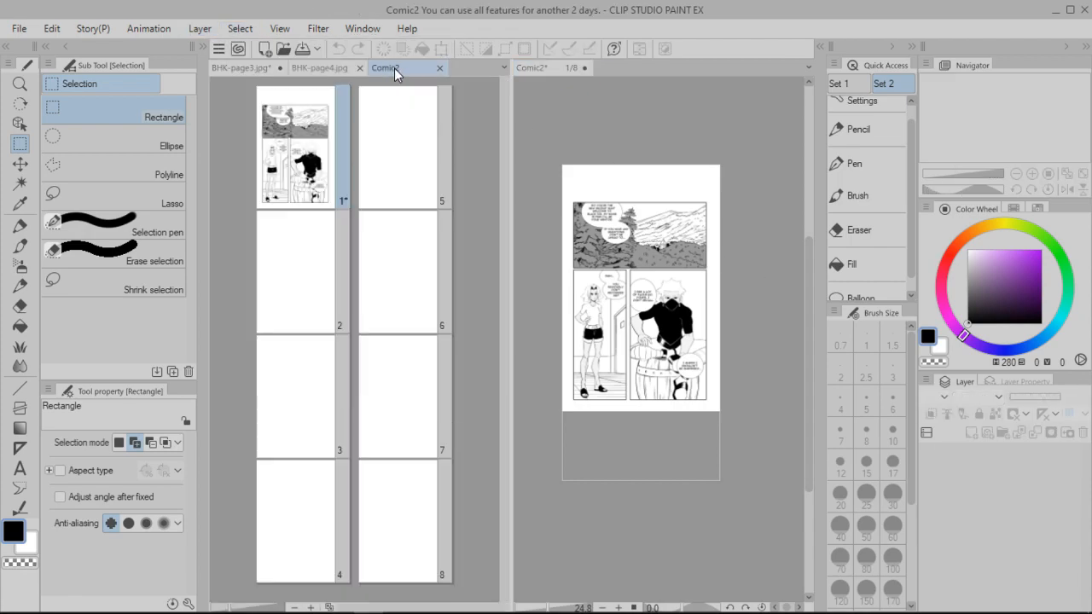
left_click(405, 171)
left_click(262, 163)
left_click(287, 285)
double_click(288, 285)
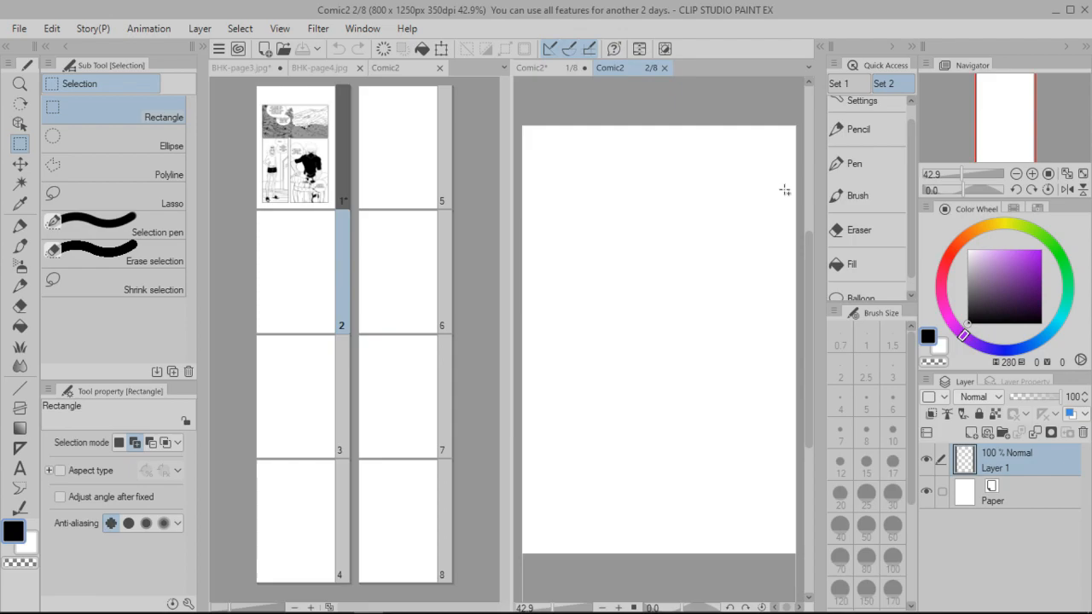
scroll(777, 189, "down", 3)
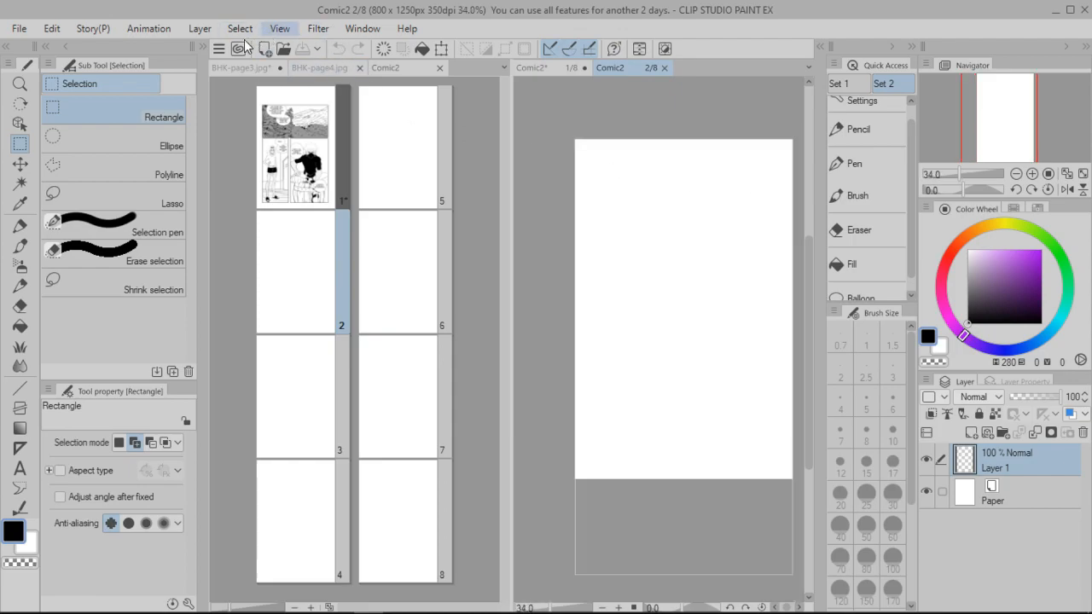
- Copy all the panels of BHK-page4 and paste them onto page 2 of Comic2
left_click(303, 68)
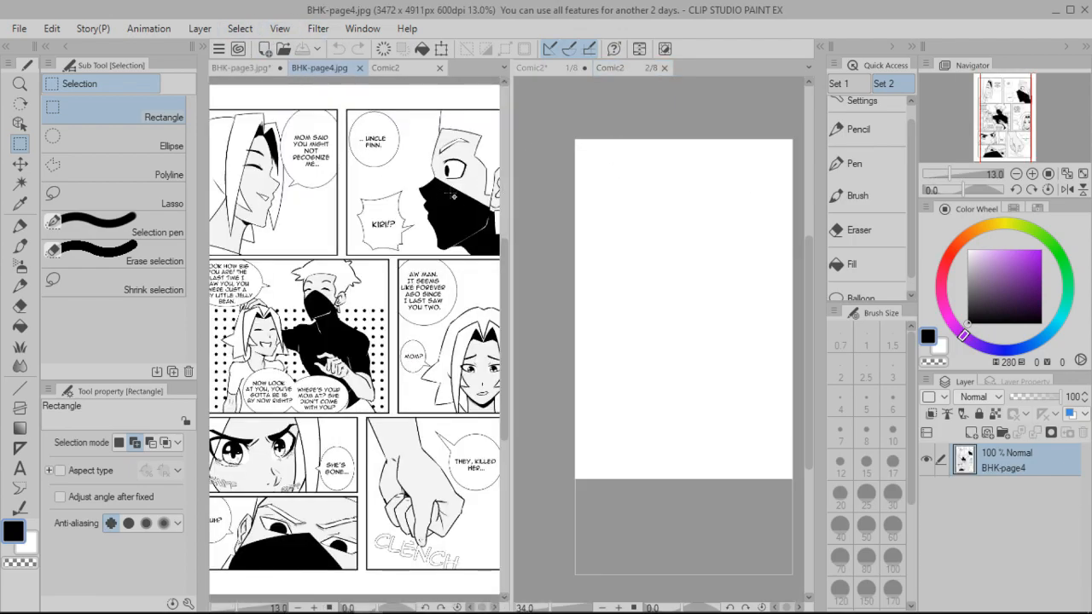
scroll(308, 220, "down", 4)
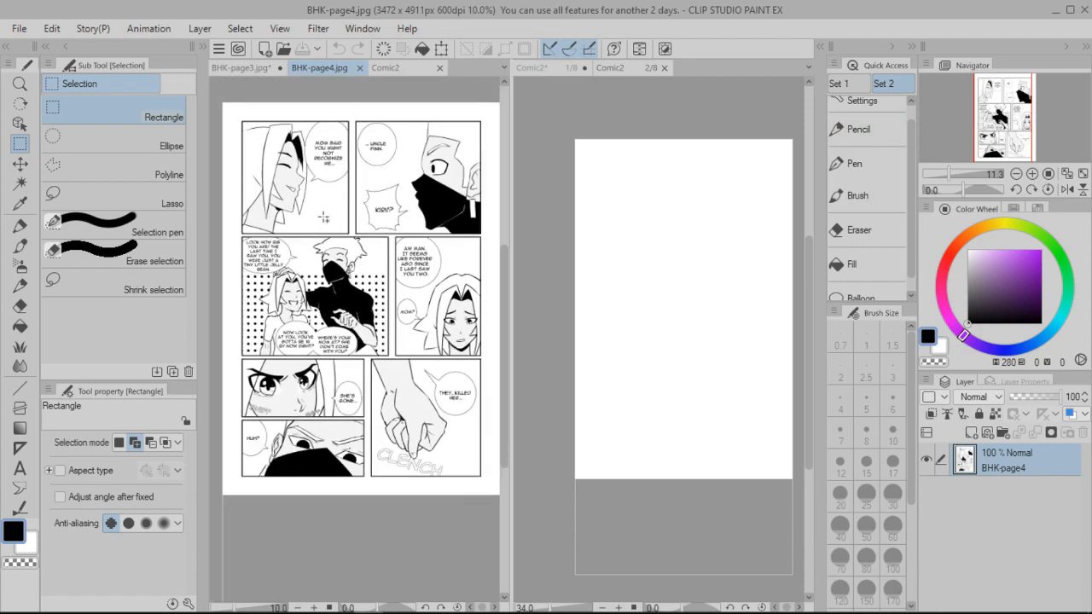
scroll(305, 172, "up", 1)
left_click_drag(259, 149, 442, 416)
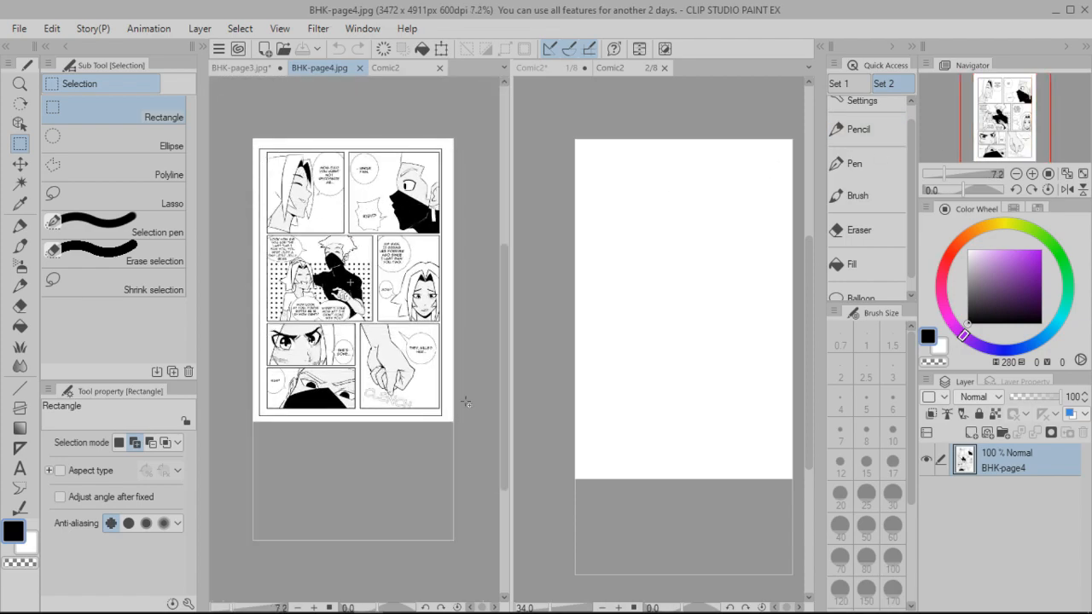
left_click(675, 116)
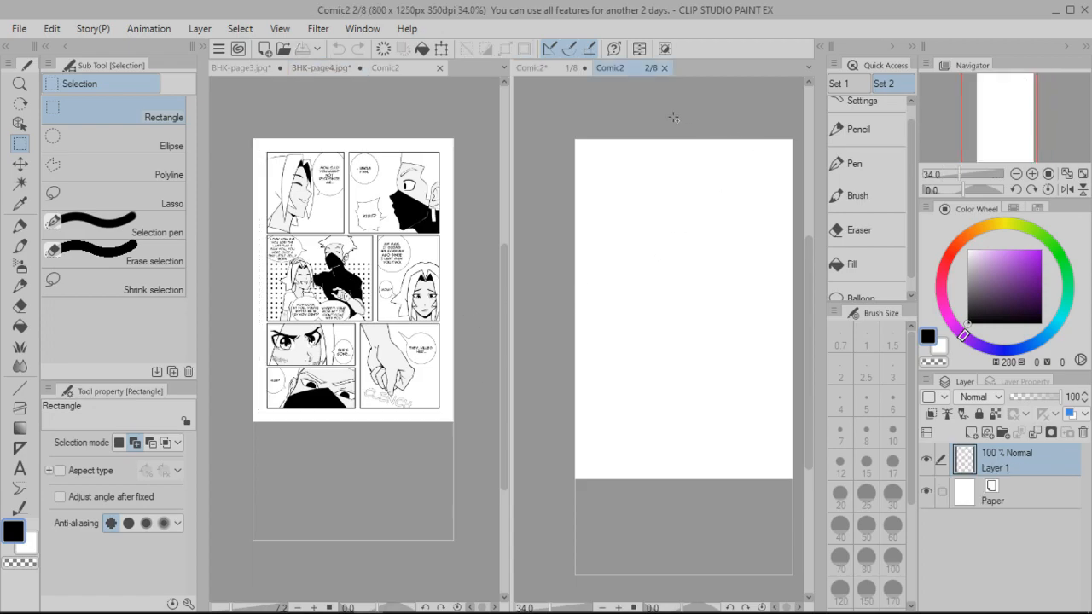
key("ctrl+v")
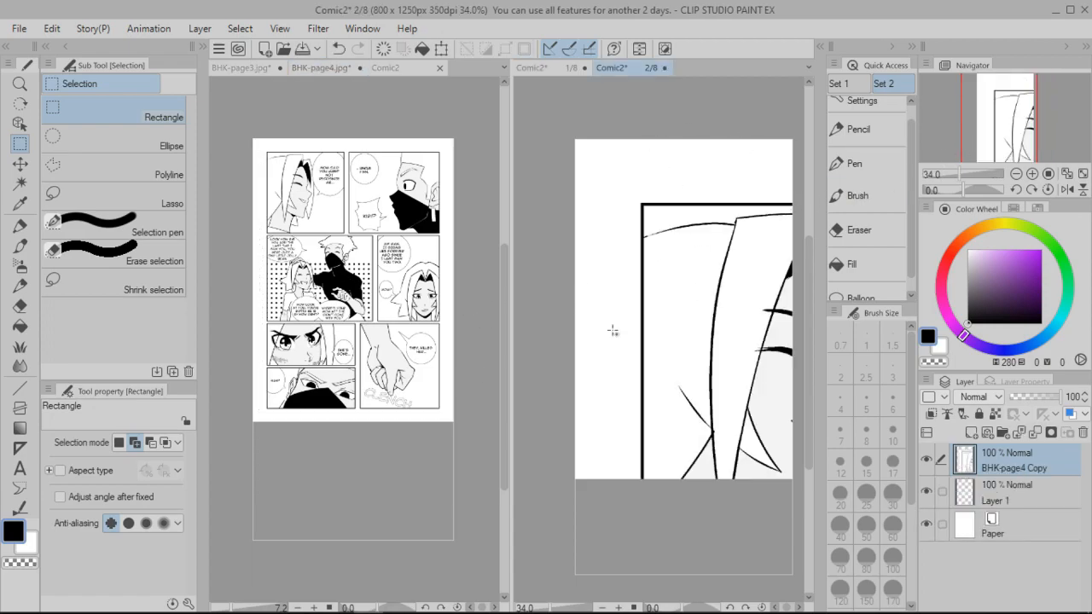
- Scale the pasted BHK-page4 artwork down to 23% and centre it horizontally on page 2 of Comic2
scroll(739, 231, "down", 3)
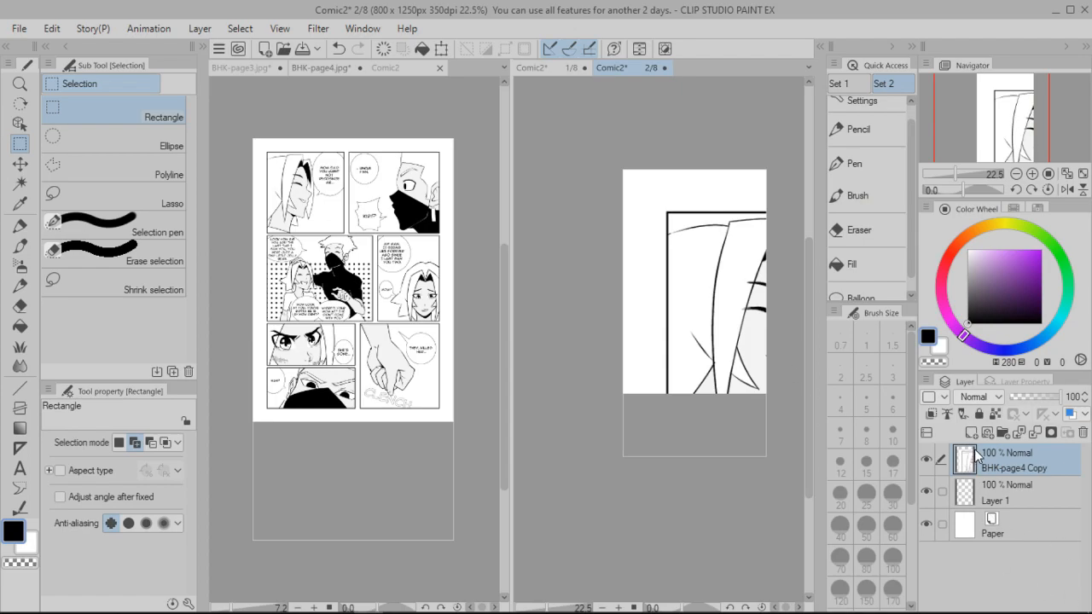
key("ctrl+t")
left_click_drag(643, 203, 664, 214)
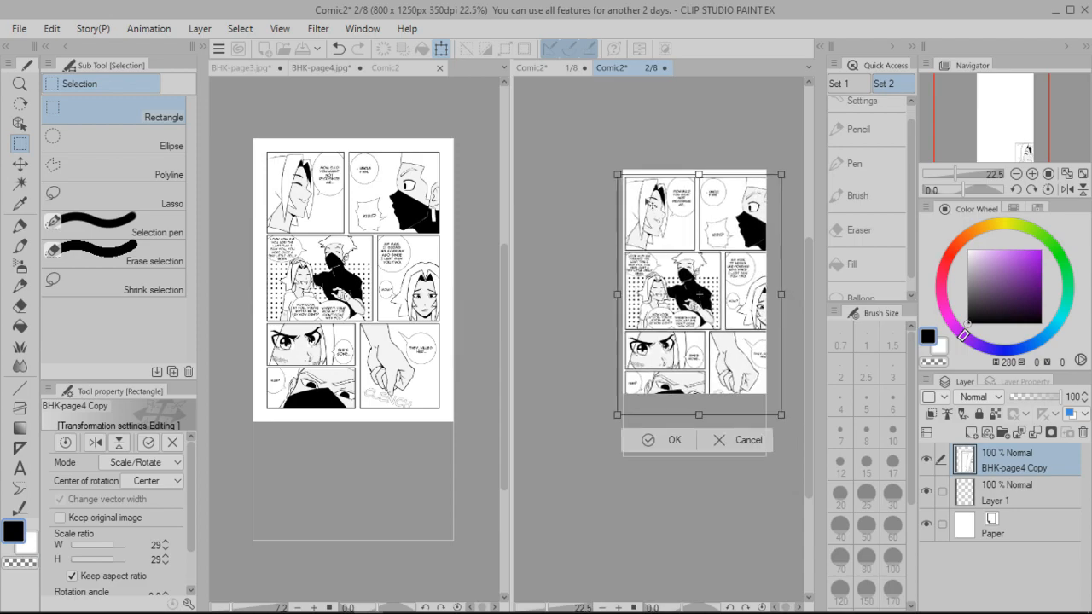
left_click_drag(615, 172, 650, 224)
left_click_drag(723, 274, 700, 239)
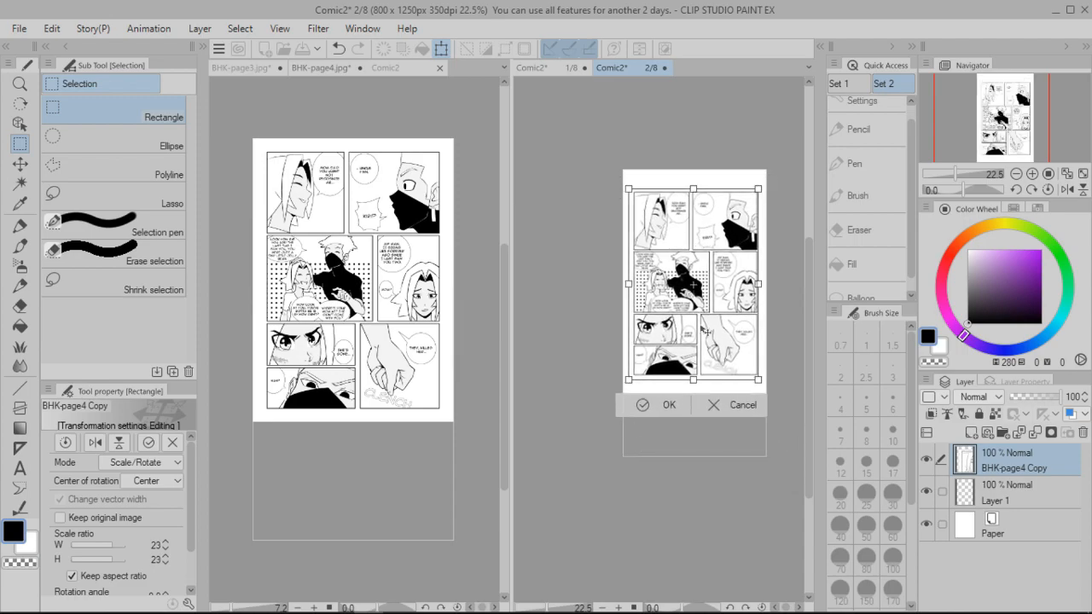
left_click(657, 404)
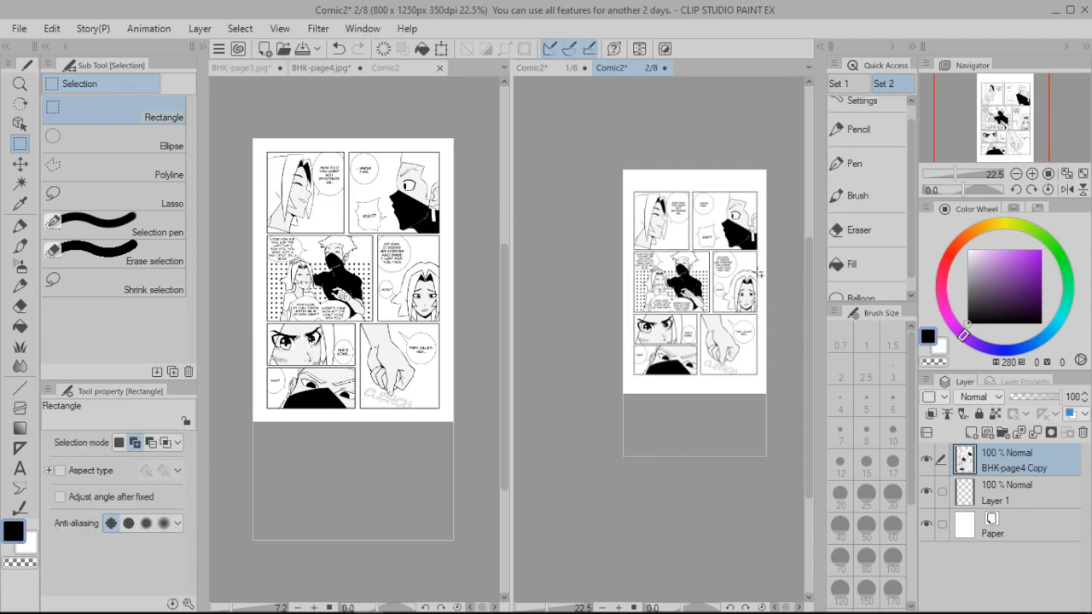
- Select the first panel of the BHK-page4 artwork and shift it up and left, apart from the other panels on page 2
scroll(697, 267, "up", 1)
left_click_drag(987, 120, 995, 120)
scroll(603, 222, "up", 3)
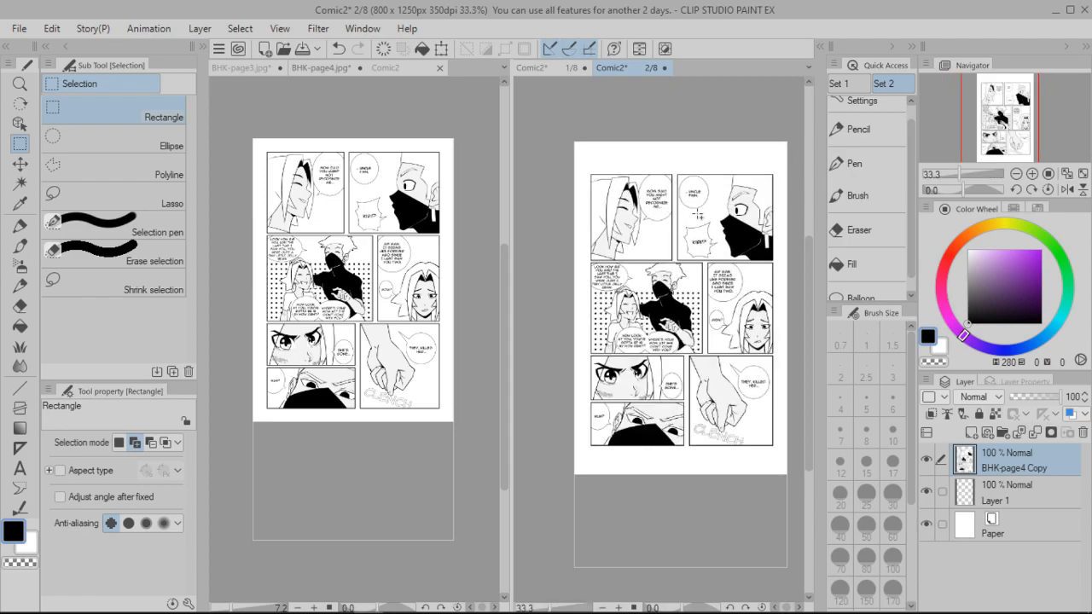
scroll(752, 182, "down", 3)
scroll(770, 183, "up", 3)
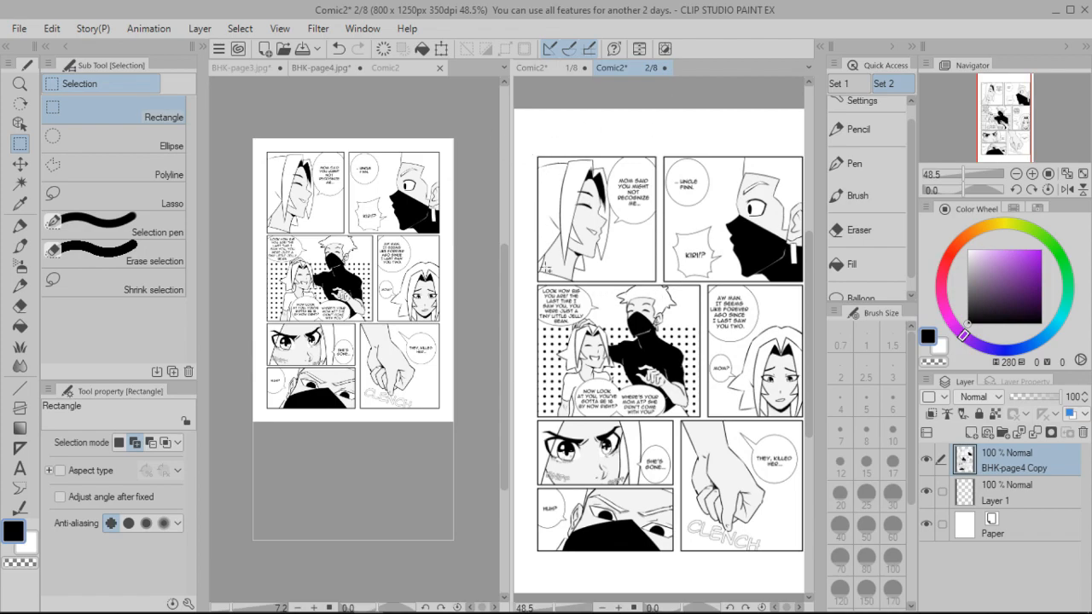
left_click(1082, 175)
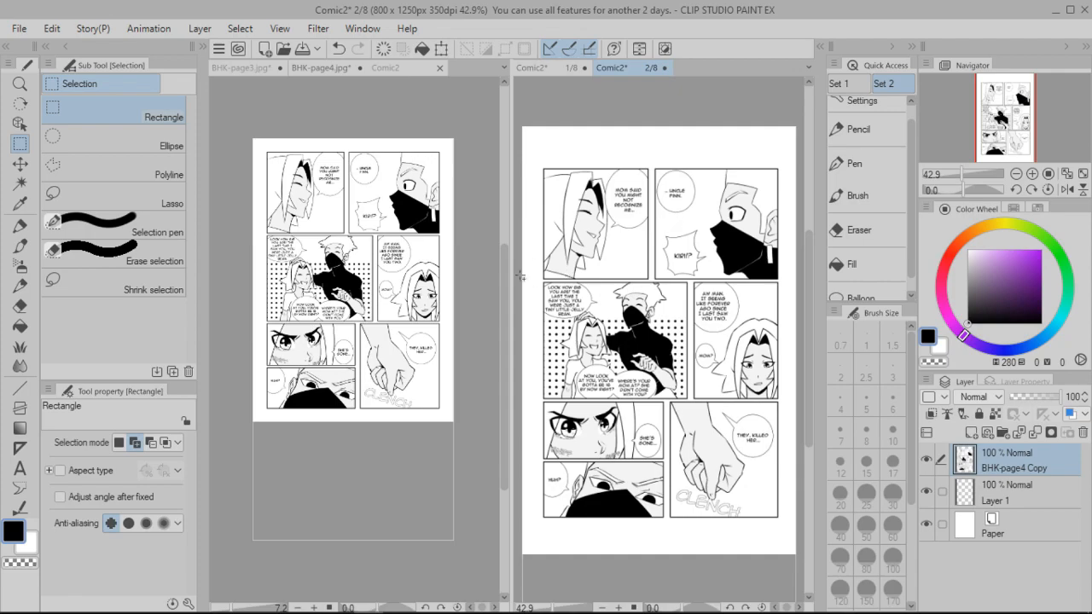
left_click_drag(537, 155, 616, 222)
key("ctrl+t")
left_click(567, 280)
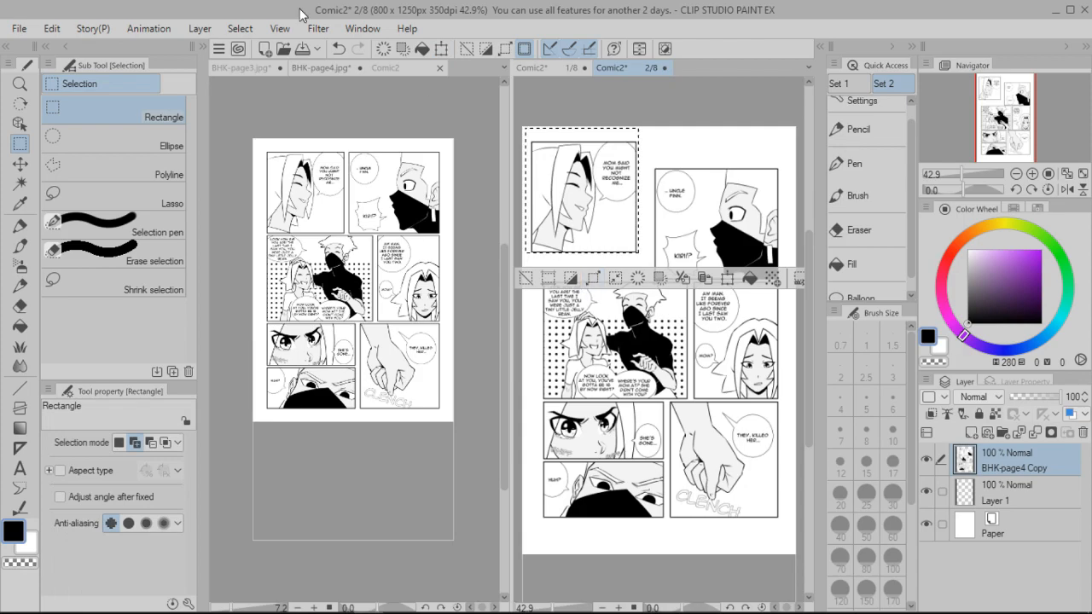
- Show the Comic2 page overview beside page 2 and clear the selection around the moved panel
left_click(408, 72)
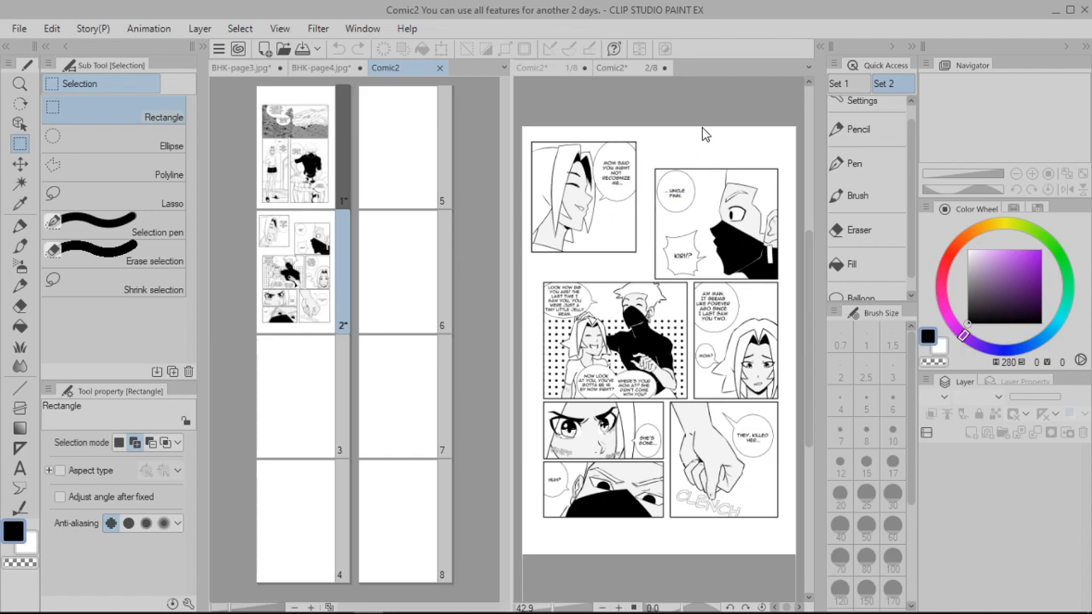
left_click(759, 117)
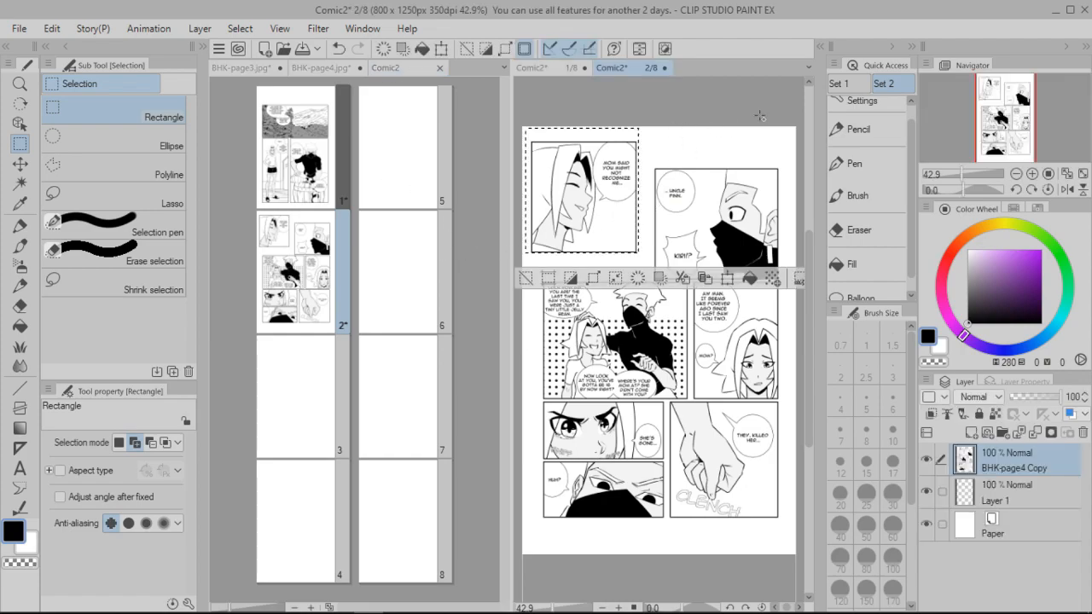
left_click(739, 188)
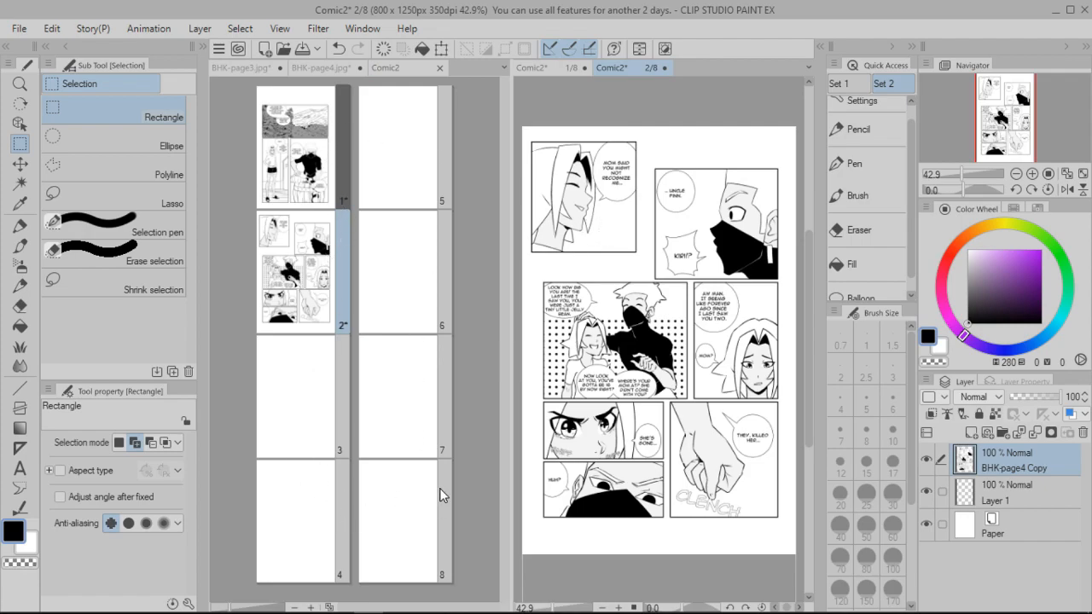
- Try a new 800 x 10000 px webtoon setup with Page Settings turned off, and cancel it
left_click(15, 31)
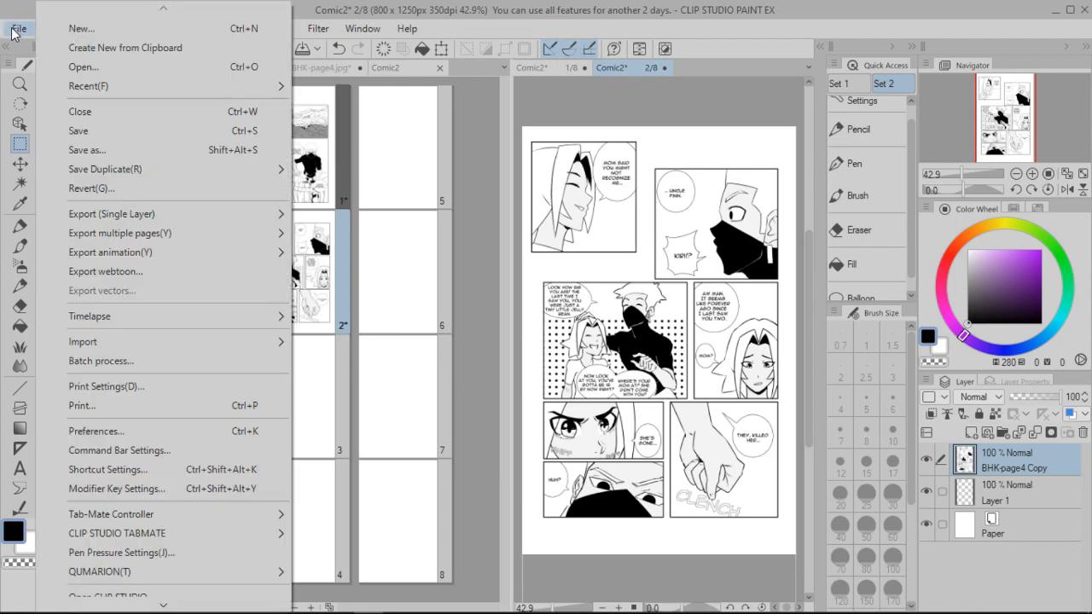
left_click(20, 17)
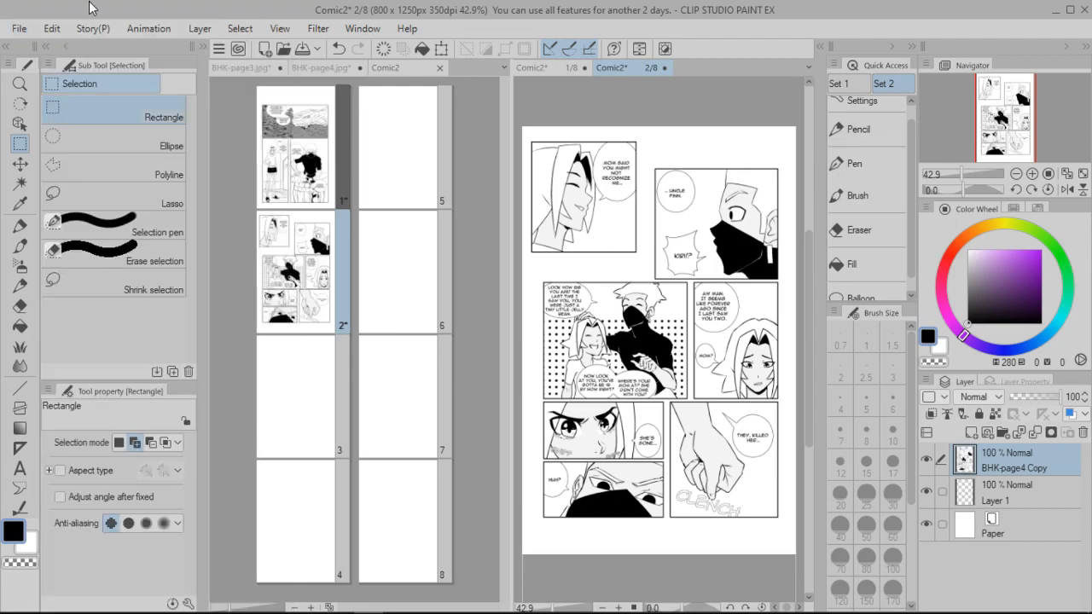
left_click(18, 28)
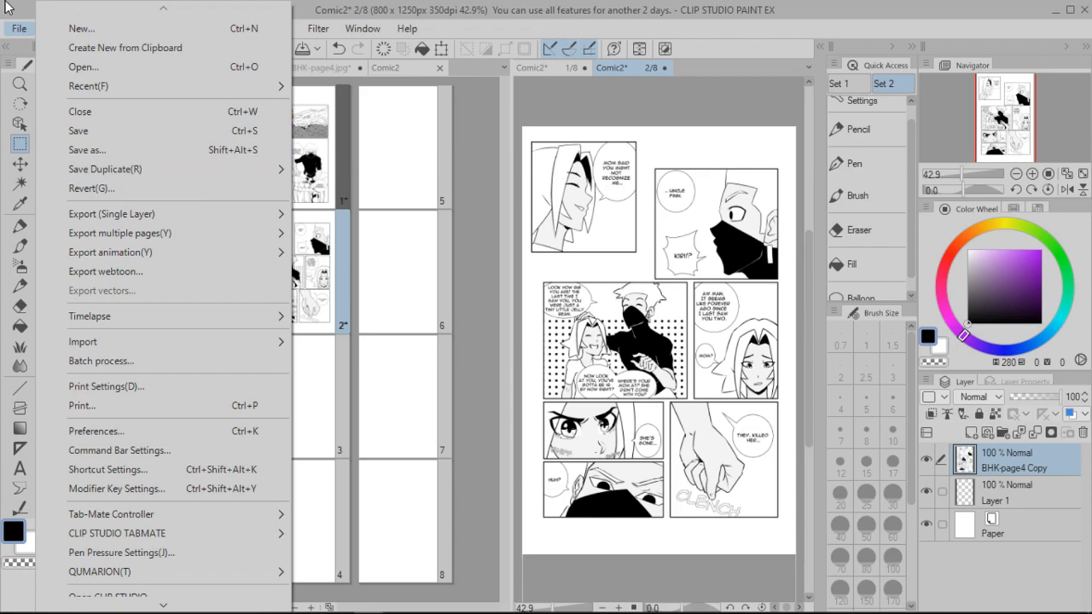
left_click(18, 11)
left_click(18, 28)
left_click(109, 30)
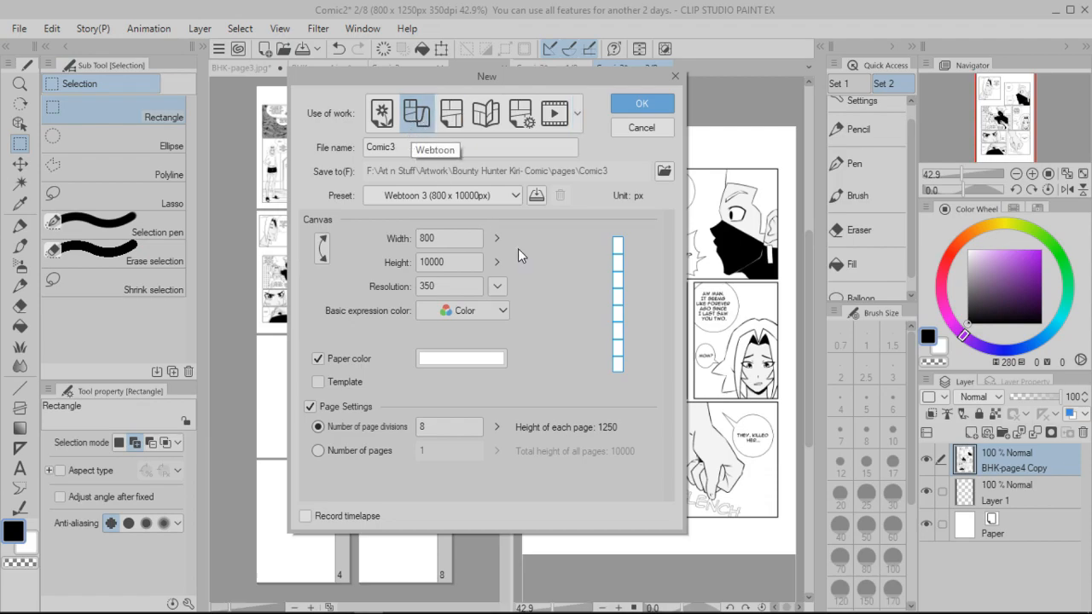
left_click(311, 407)
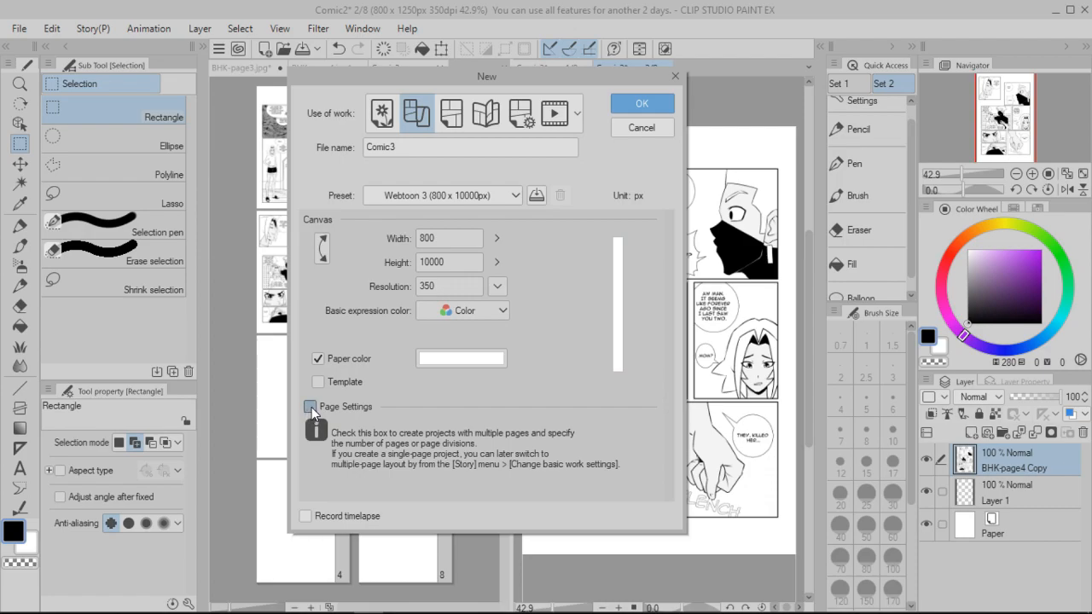
left_click(311, 407)
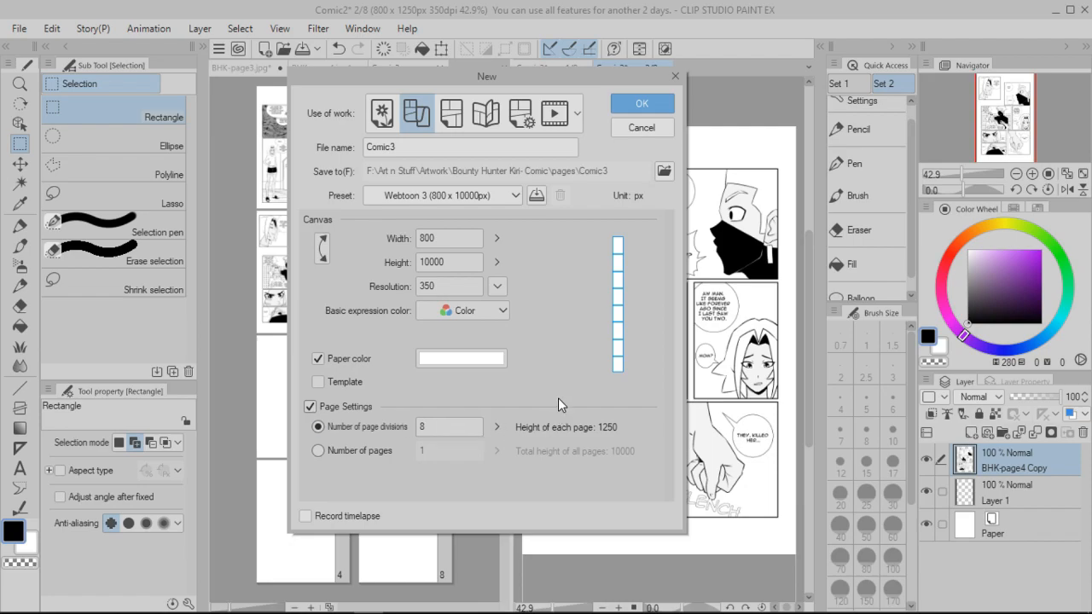
left_click(309, 408)
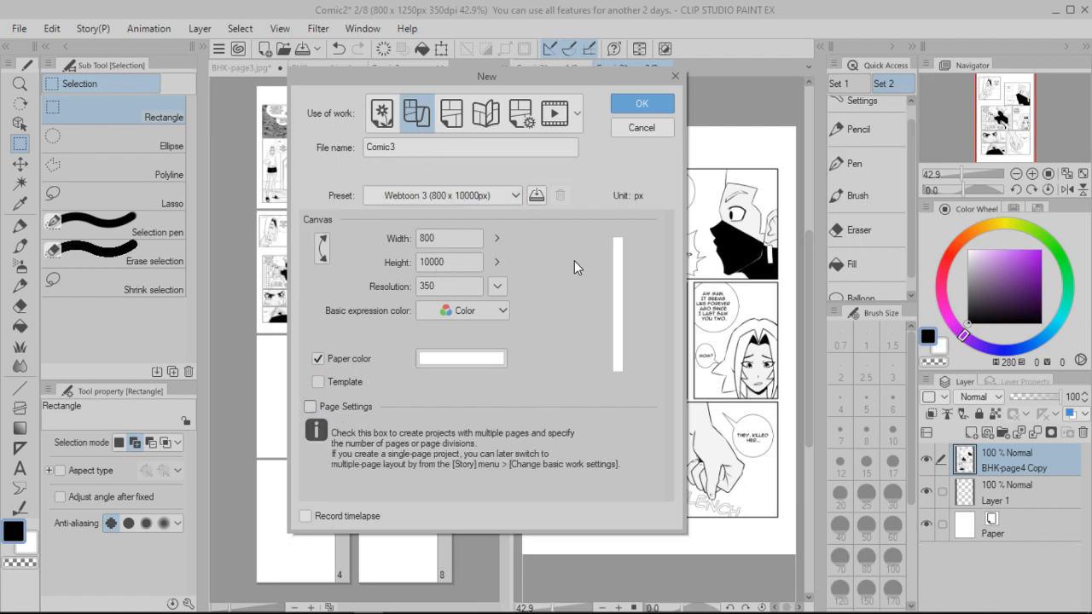
left_click(647, 126)
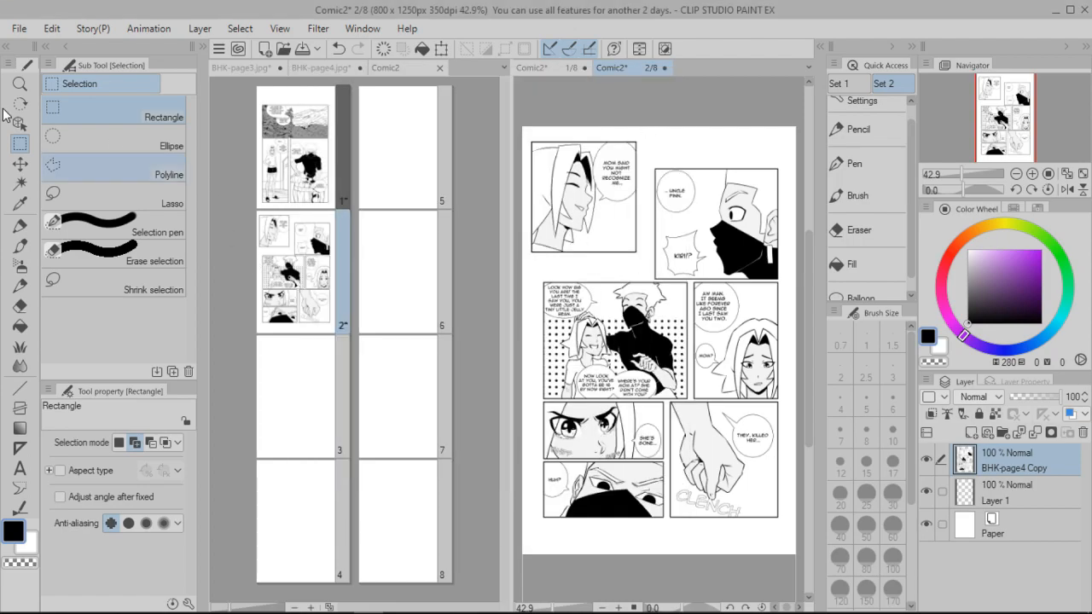
- Start the webtoon export of the Comic2 project with JPEG as the file format
left_click(400, 67)
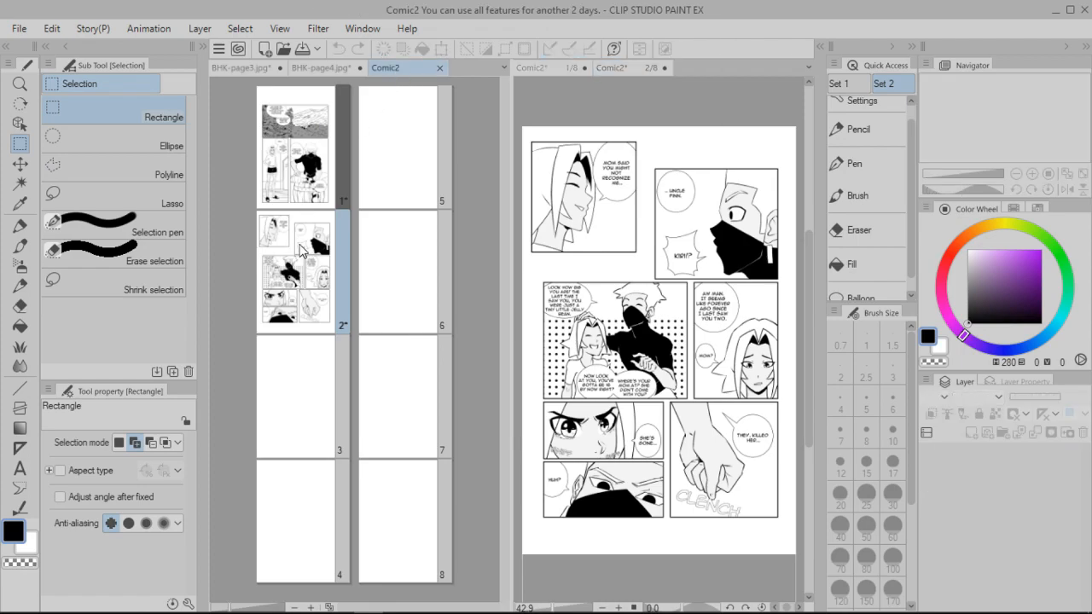
left_click(9, 25)
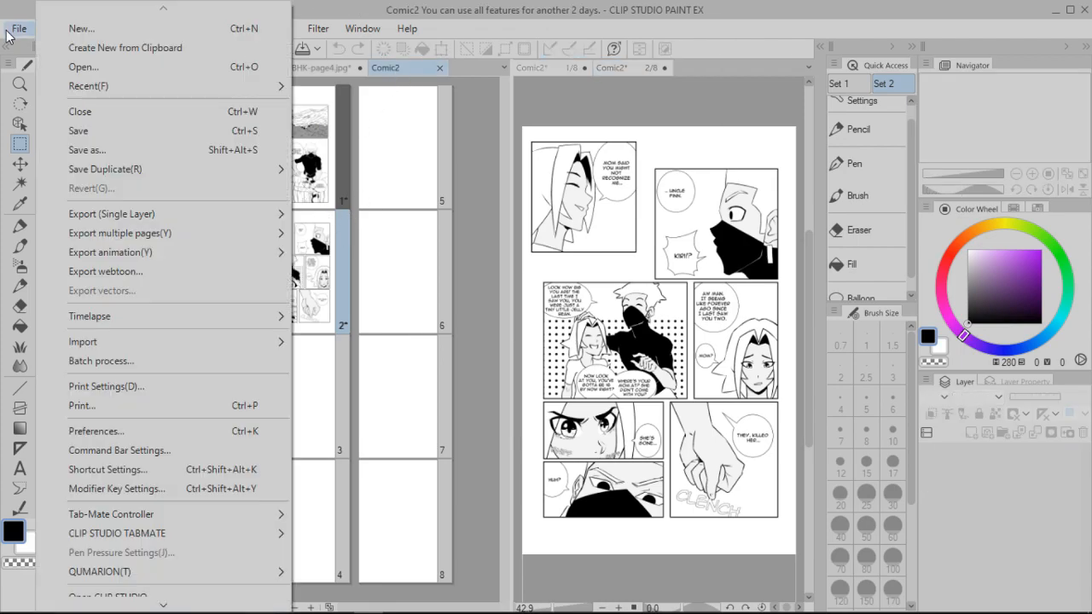
left_click(105, 273)
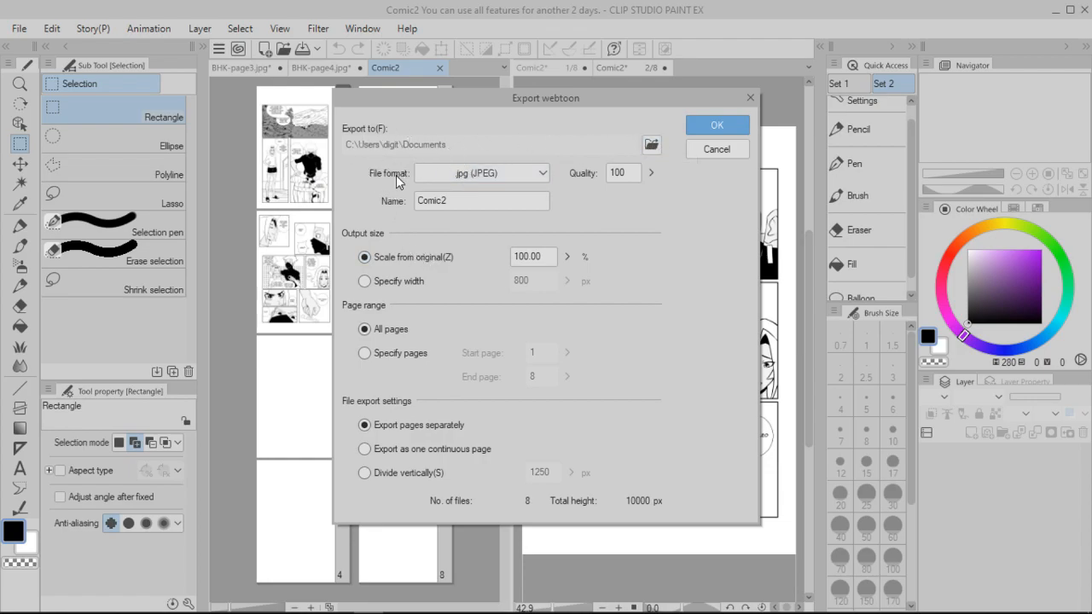
left_click(457, 174)
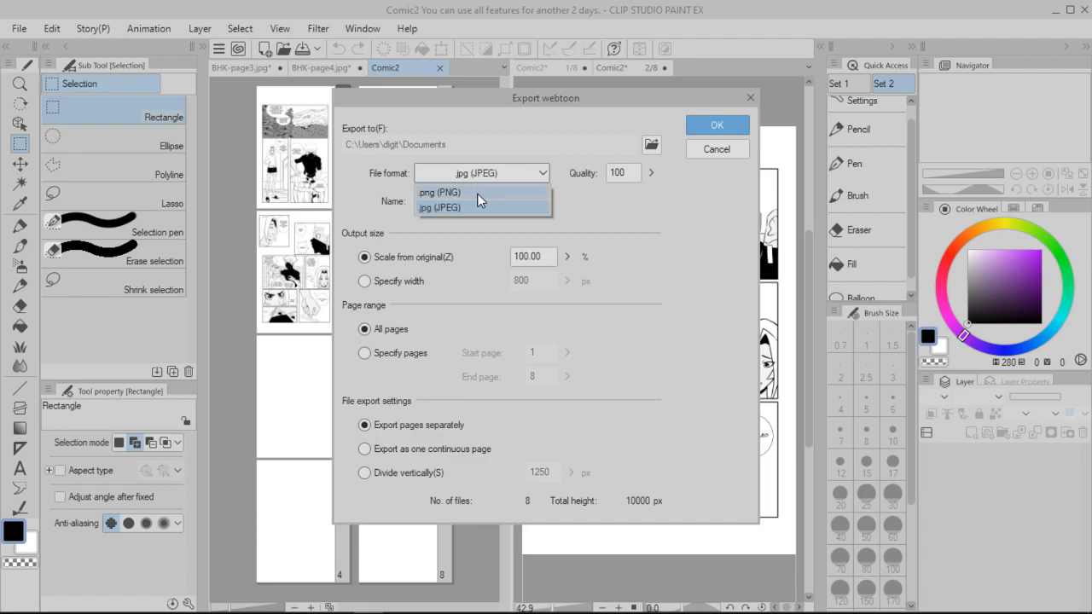
left_click(447, 208)
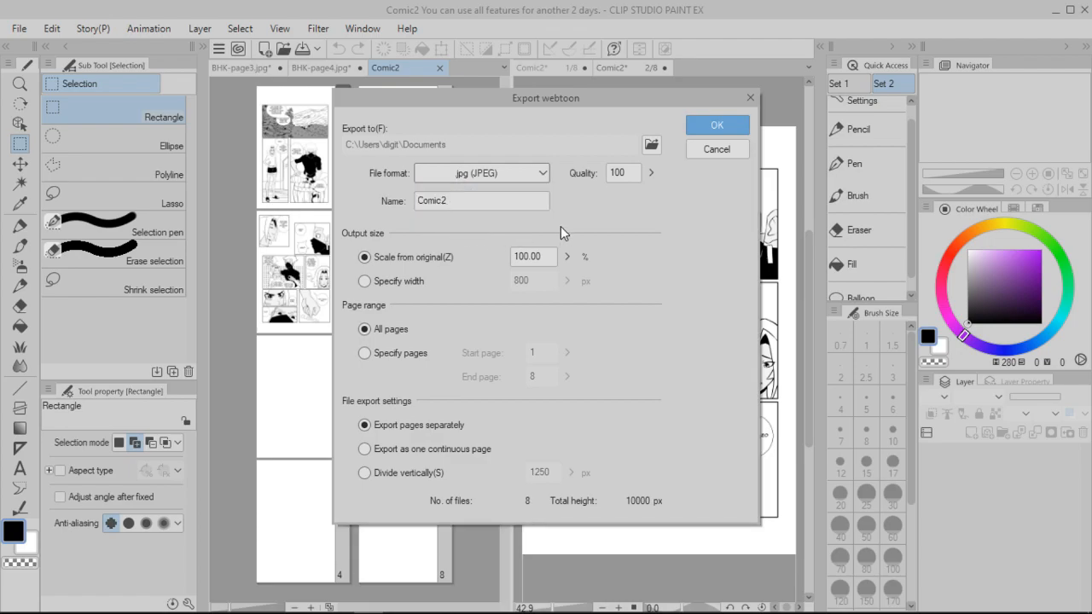
double_click(454, 200)
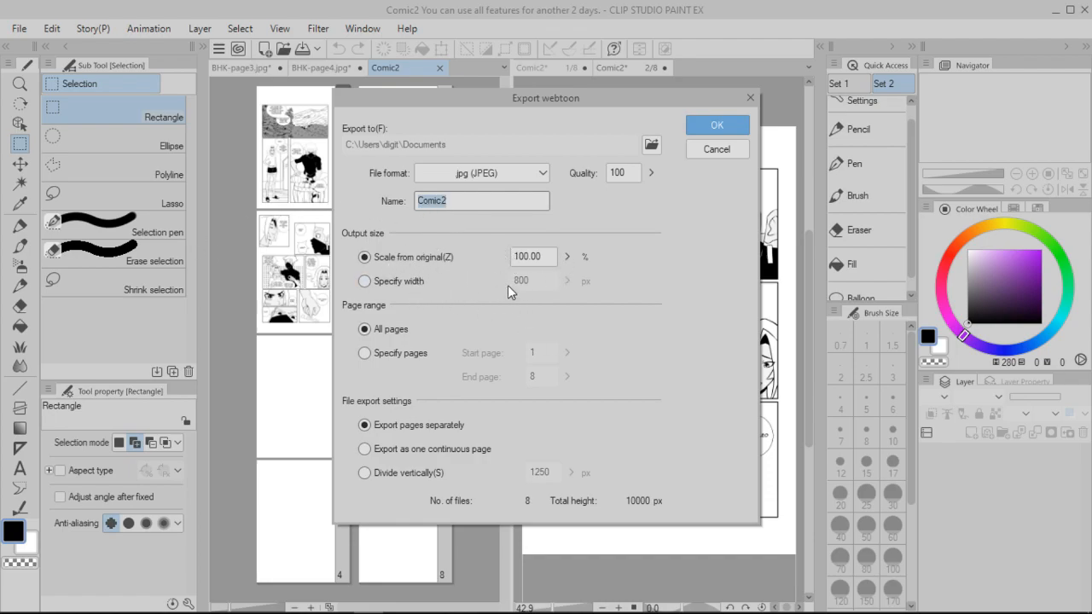
- Limit the webtoon export to pages 1 through 2 of Comic2
left_click(365, 353)
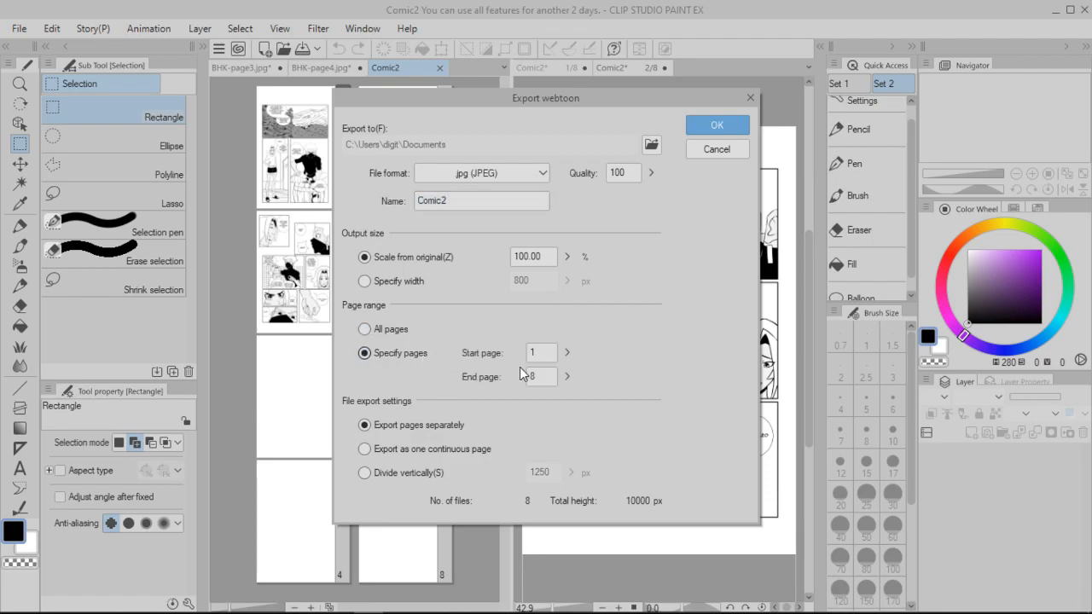
left_click(543, 356)
left_click(365, 330)
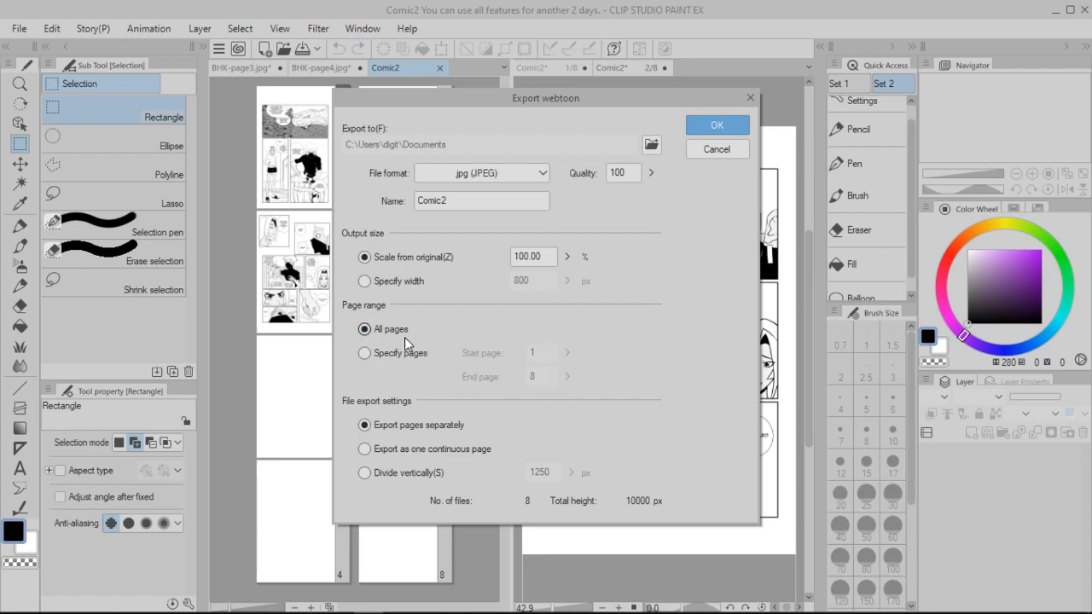
left_click(376, 353)
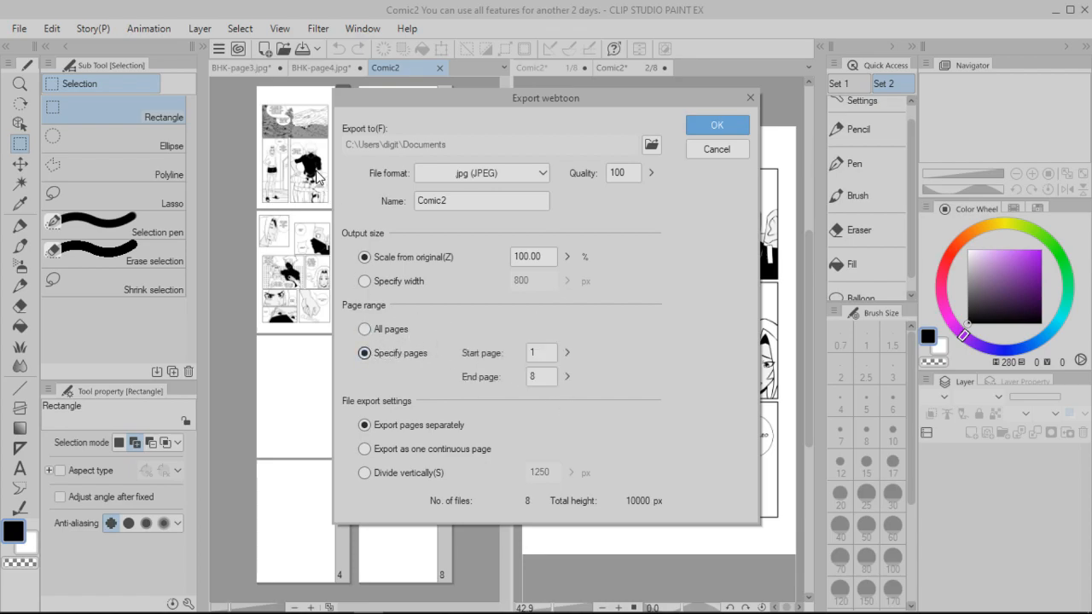
left_click(548, 370)
left_click_drag(569, 383, 583, 408)
left_click(581, 408)
left_click_drag(609, 105, 703, 102)
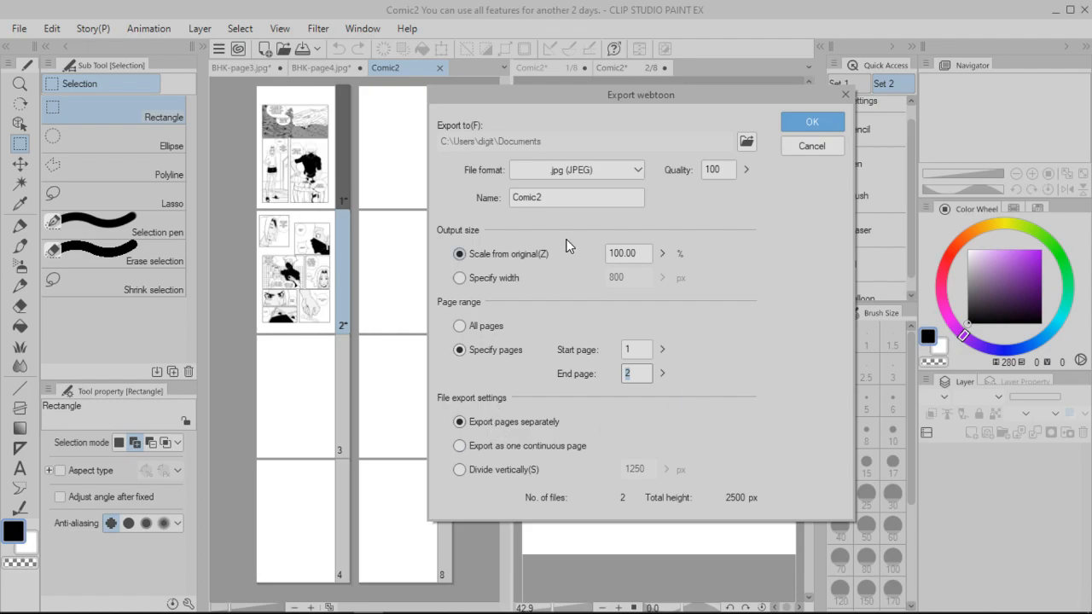
- Name the webtoon export Kiri, choose to export the pages separately, and run the export
left_click(582, 197)
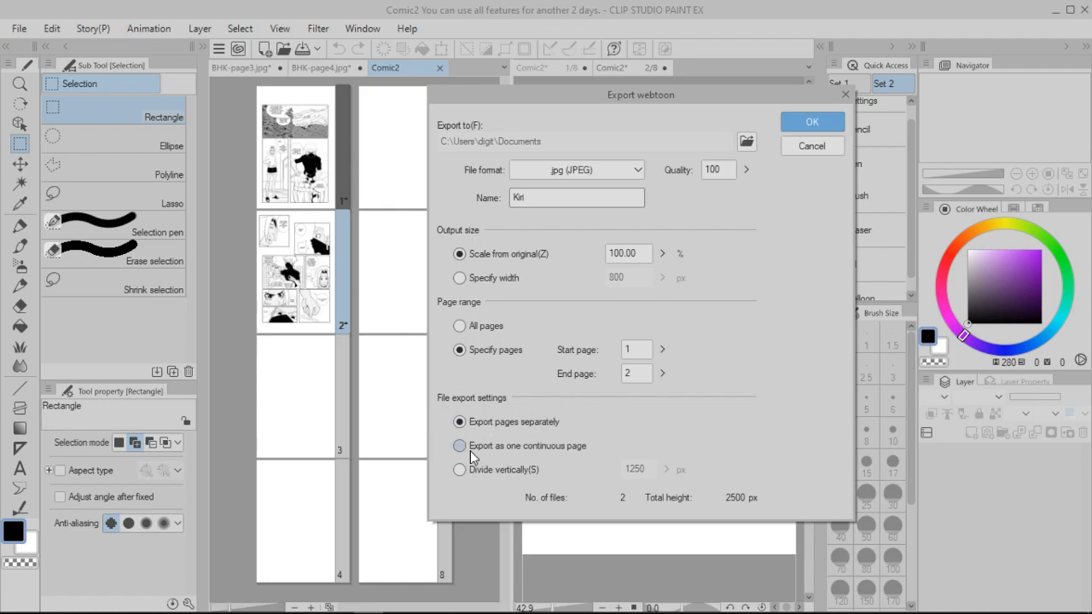
left_click_drag(669, 96, 764, 83)
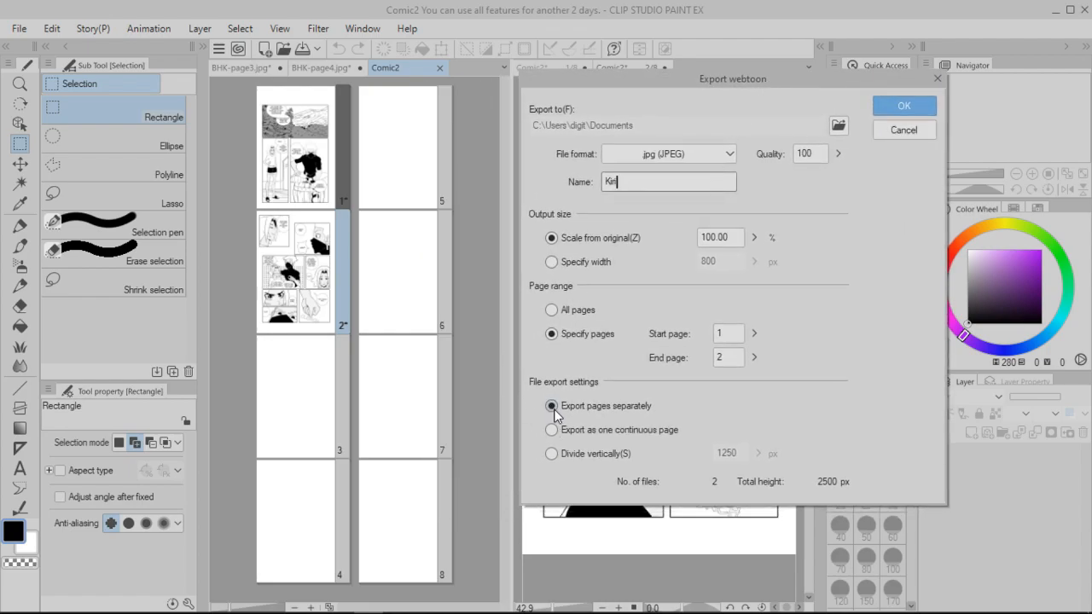
left_click(551, 454)
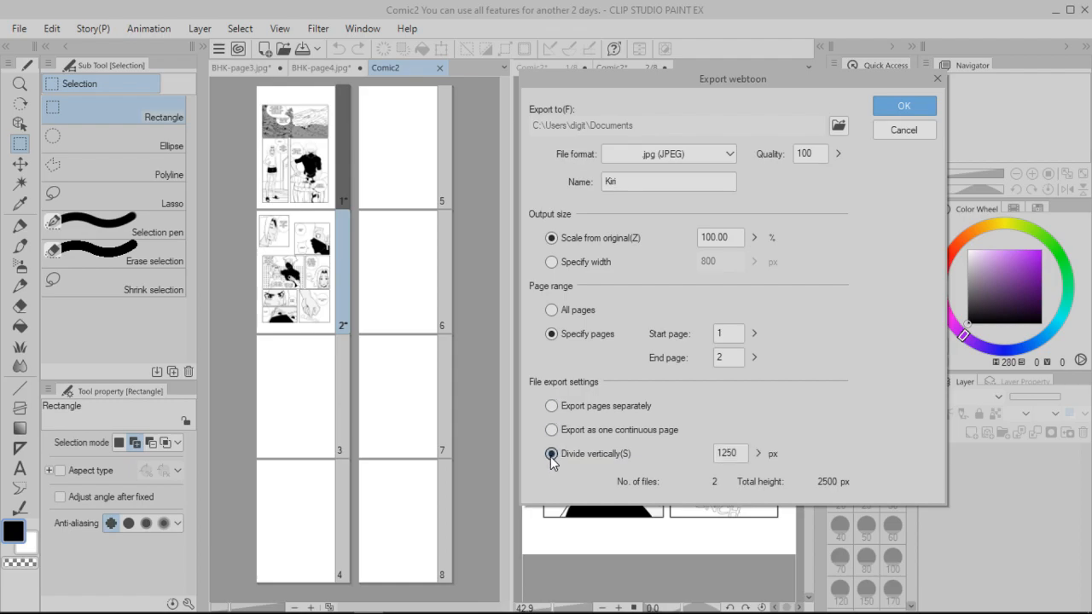
left_click(551, 410)
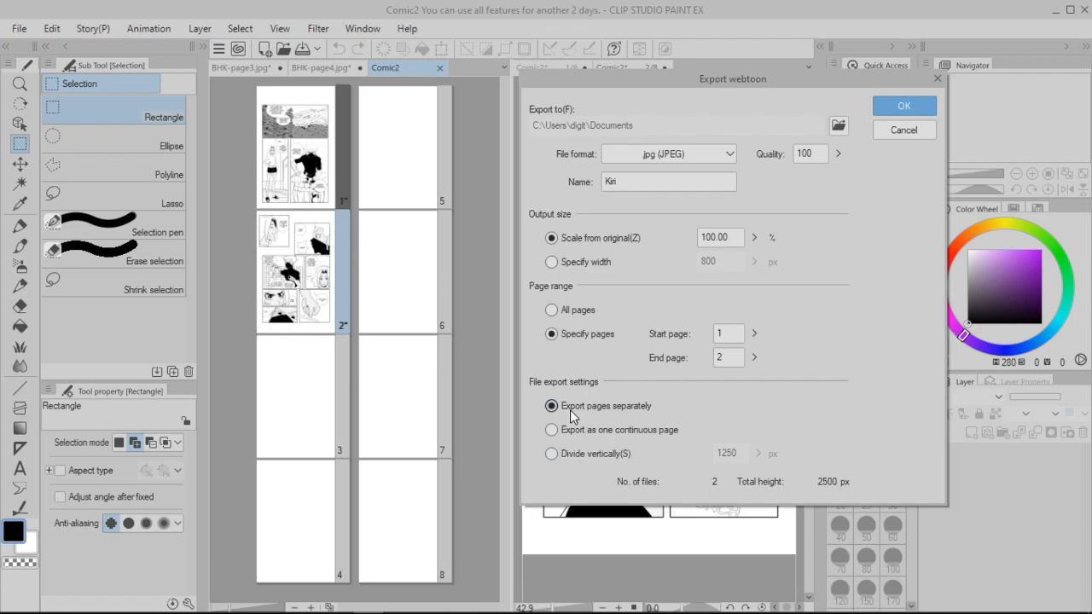
left_click(901, 105)
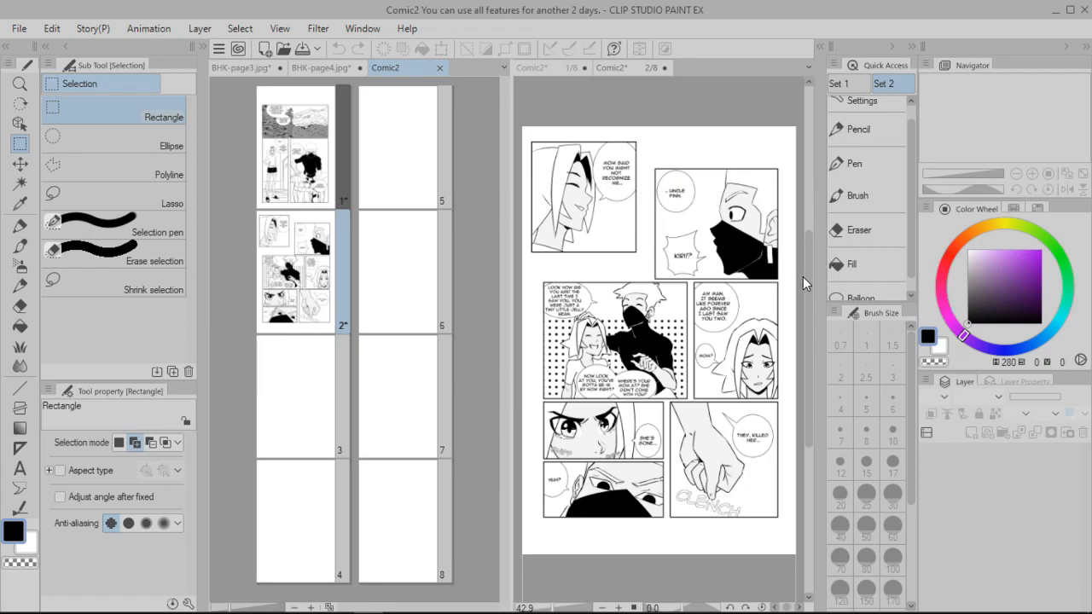
- Examine page 2 of Comic2 against the other pages in the page overview
left_click_drag(808, 267, 808, 276)
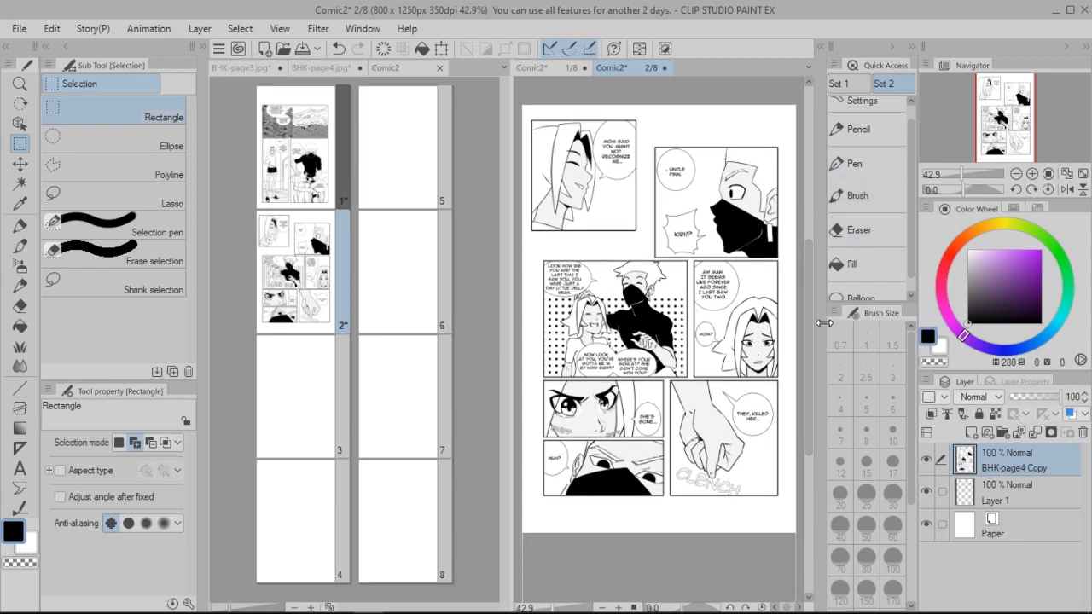
mouse_move(810, 324)
left_mouse_down()
mouse_move(813, 314)
mouse_move(814, 324)
left_mouse_up()
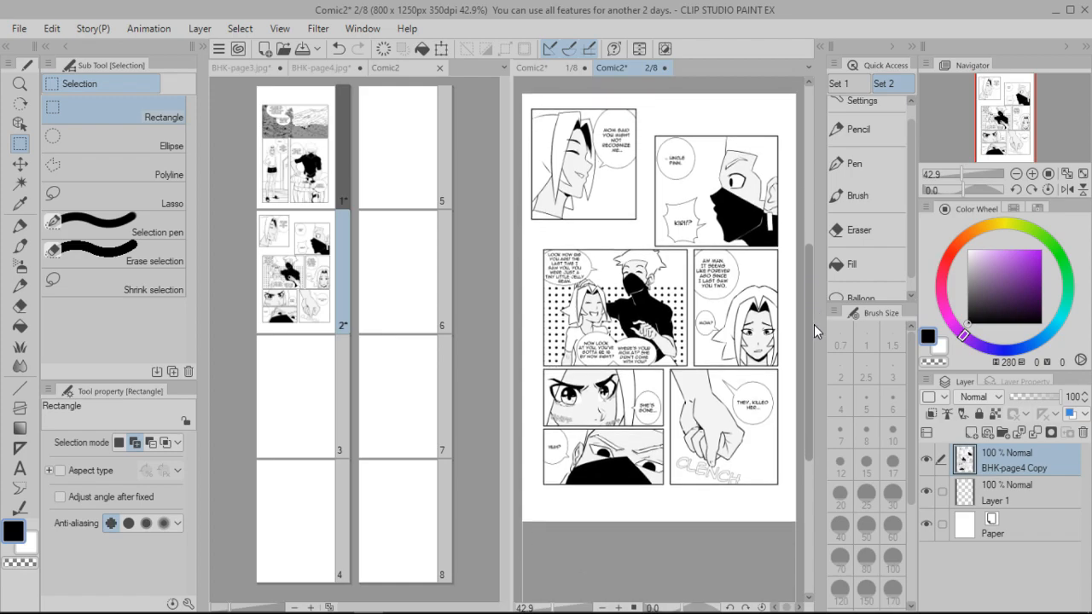
left_click(1083, 175)
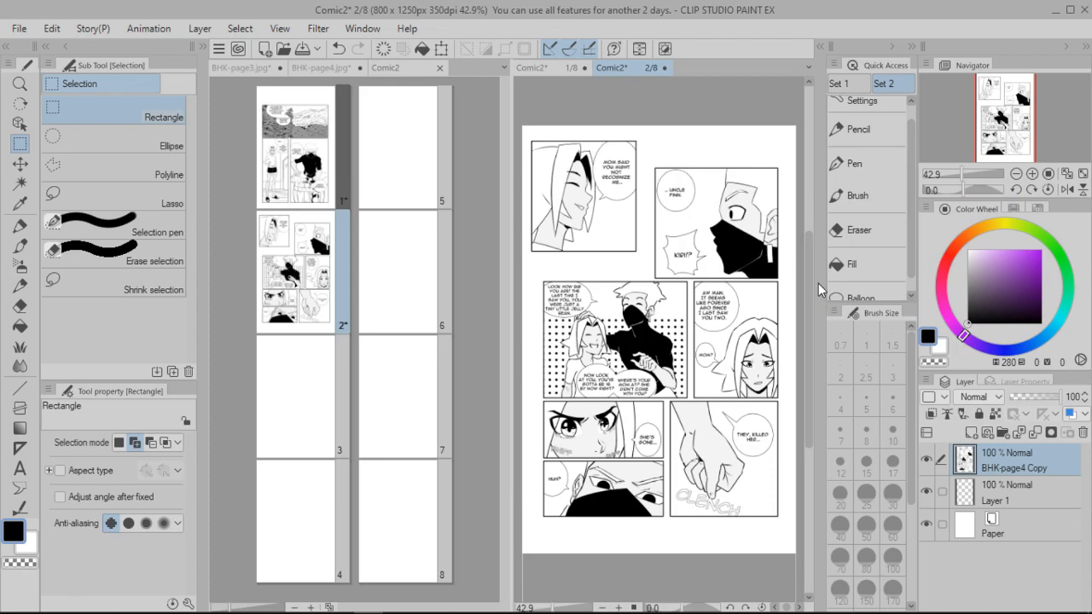
mouse_move(809, 285)
left_mouse_down()
mouse_move(807, 307)
mouse_move(809, 294)
left_mouse_up()
left_click(1083, 174)
left_click(401, 68)
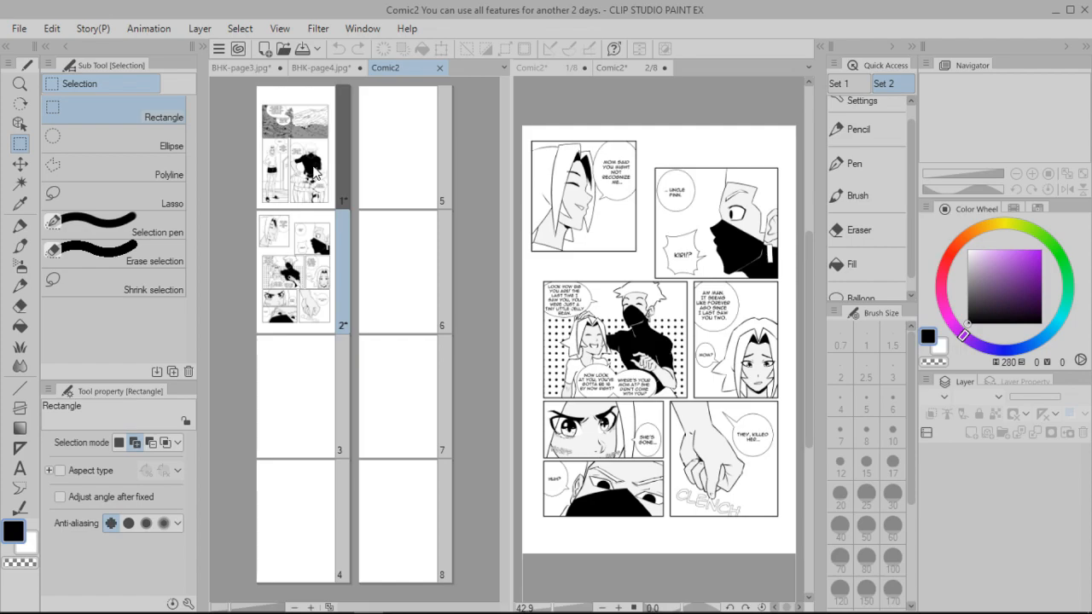
left_click(391, 189)
left_click(390, 298)
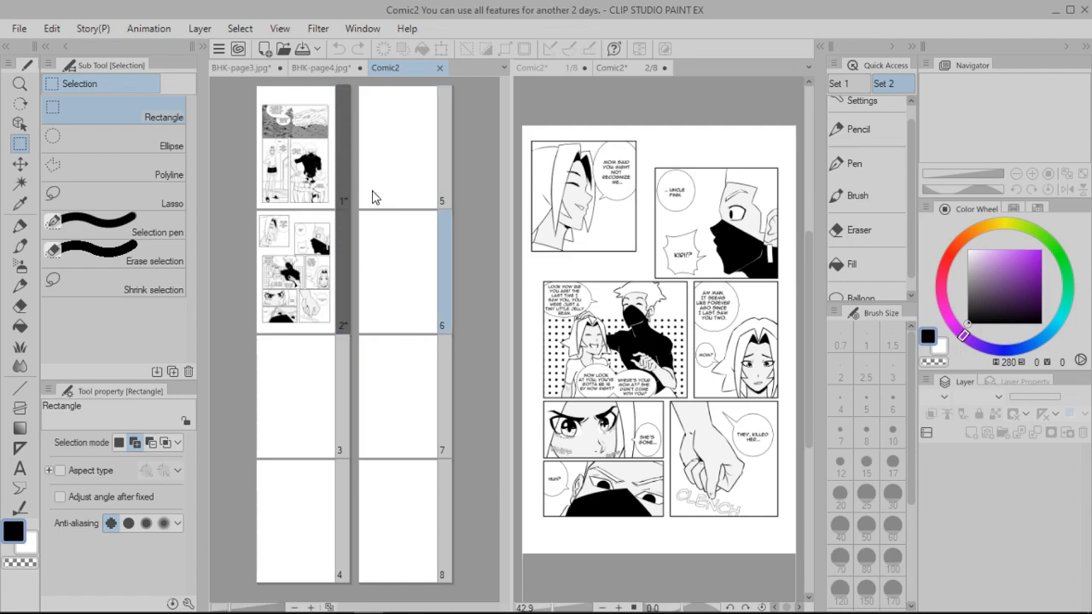
left_click(292, 167)
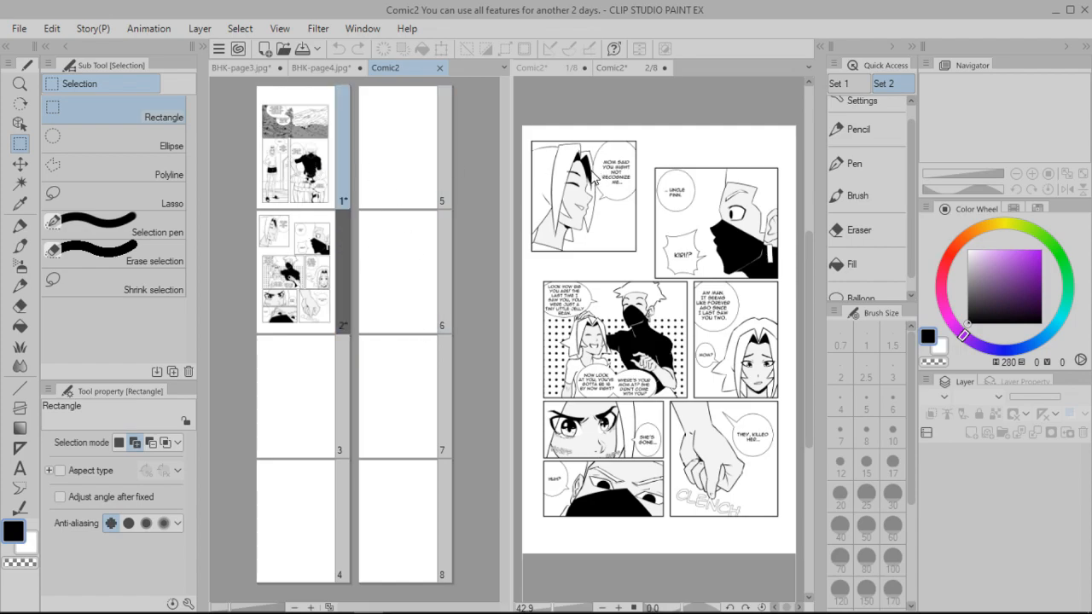
- Fit page 2 of Comic2 in its view and slightly widen that view beside the page overview
left_click(808, 273)
left_click_drag(808, 274, 799, 248)
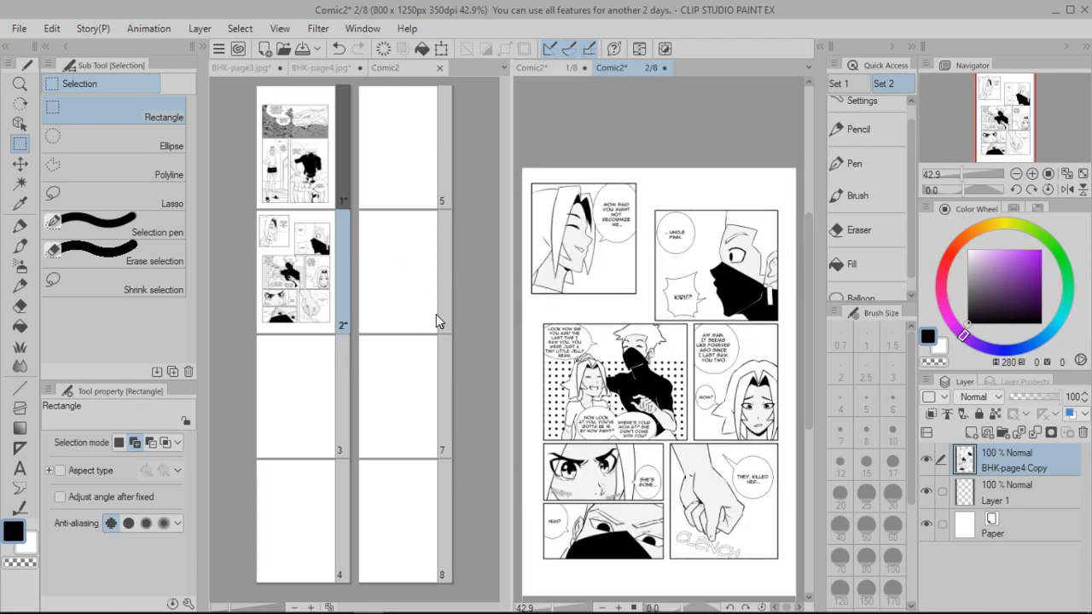
scroll(814, 266, "down", 1)
mouse_move(807, 264)
left_mouse_down()
mouse_move(796, 287)
mouse_move(799, 251)
left_mouse_up()
left_click_drag(936, 175, 963, 183)
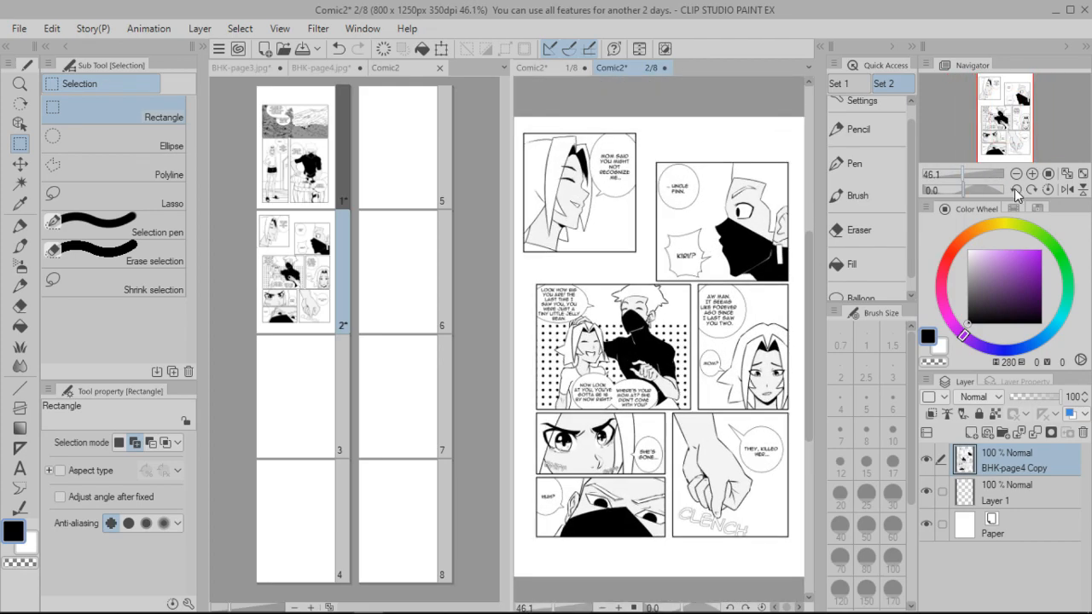
left_click(1082, 175)
left_click(1068, 189)
left_click(1068, 189)
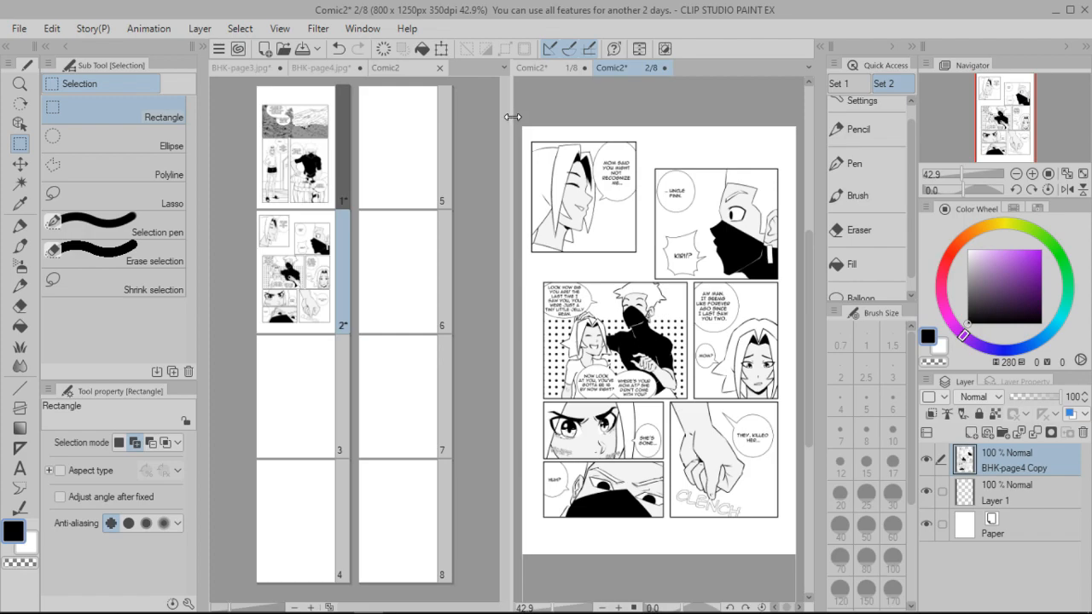
left_click_drag(512, 116, 500, 118)
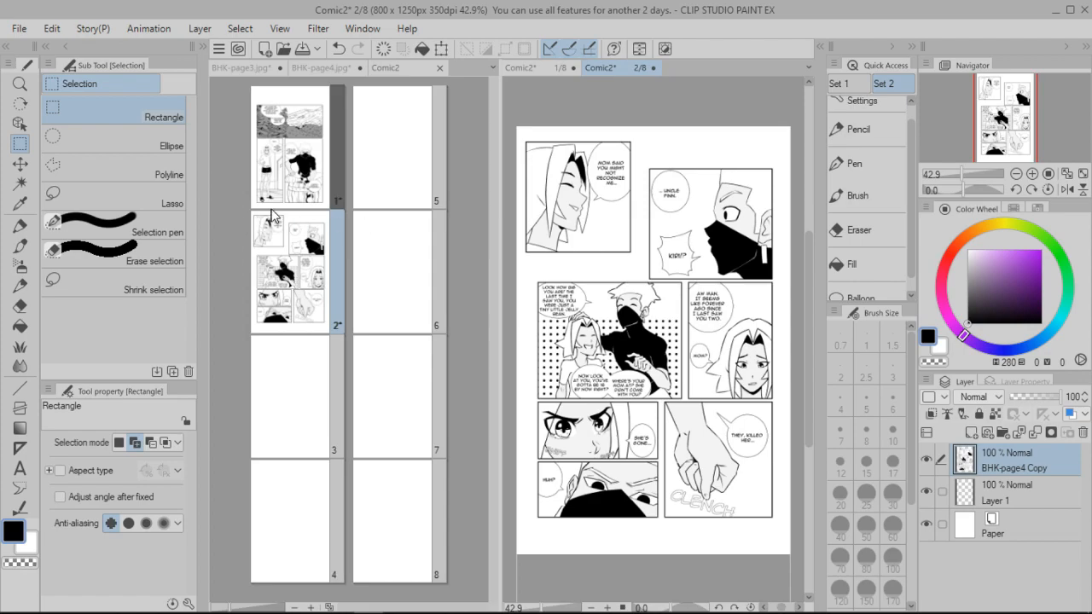